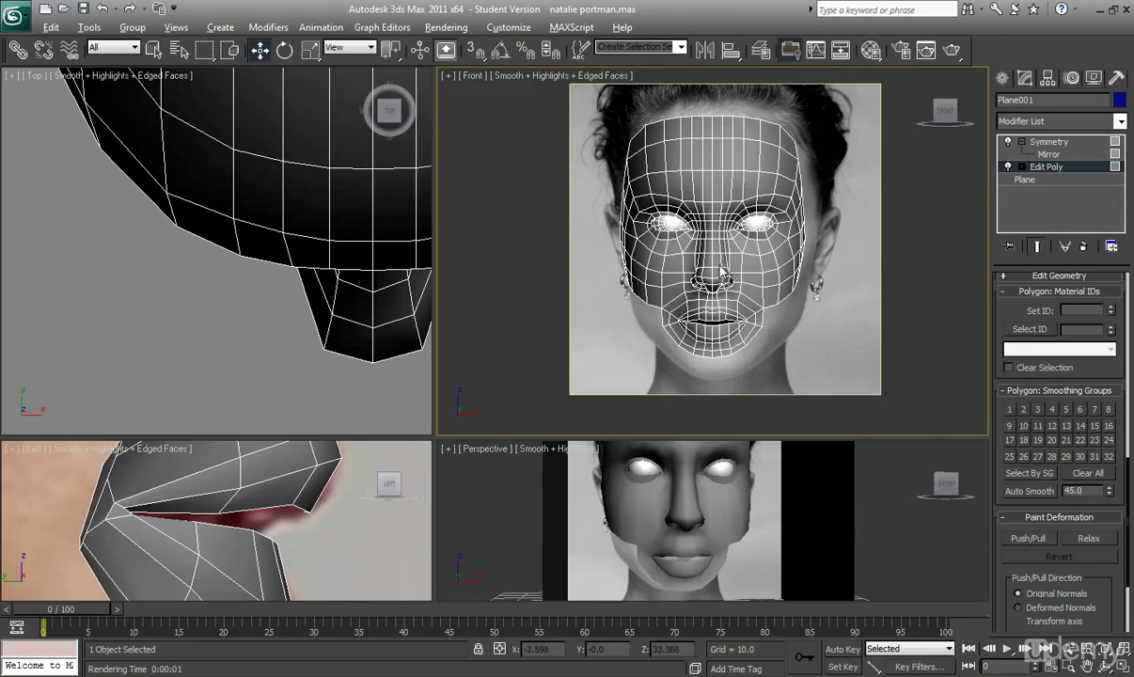
Select the face mesh together with both eyeball spheres in the Front view.
{"action": "scroll", "coordinate": [724, 282], "scroll_direction": "up", "scroll_amount": 6}
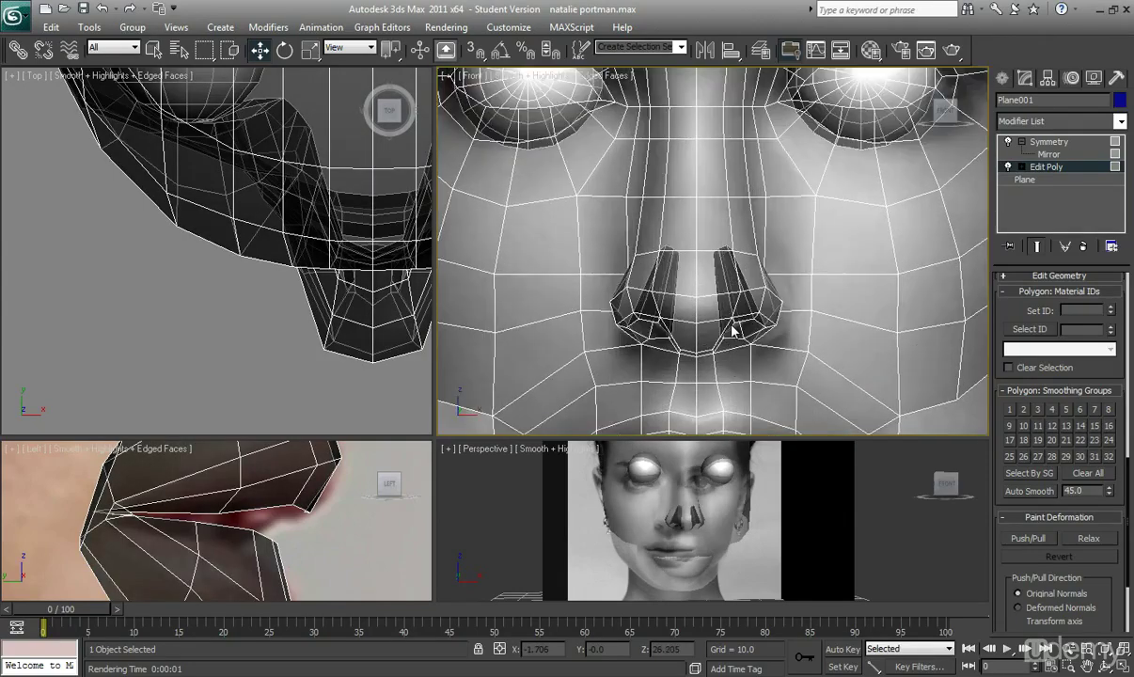
{"action": "middle_click_drag", "start_coordinate": [721, 328], "coordinate": [724, 329]}
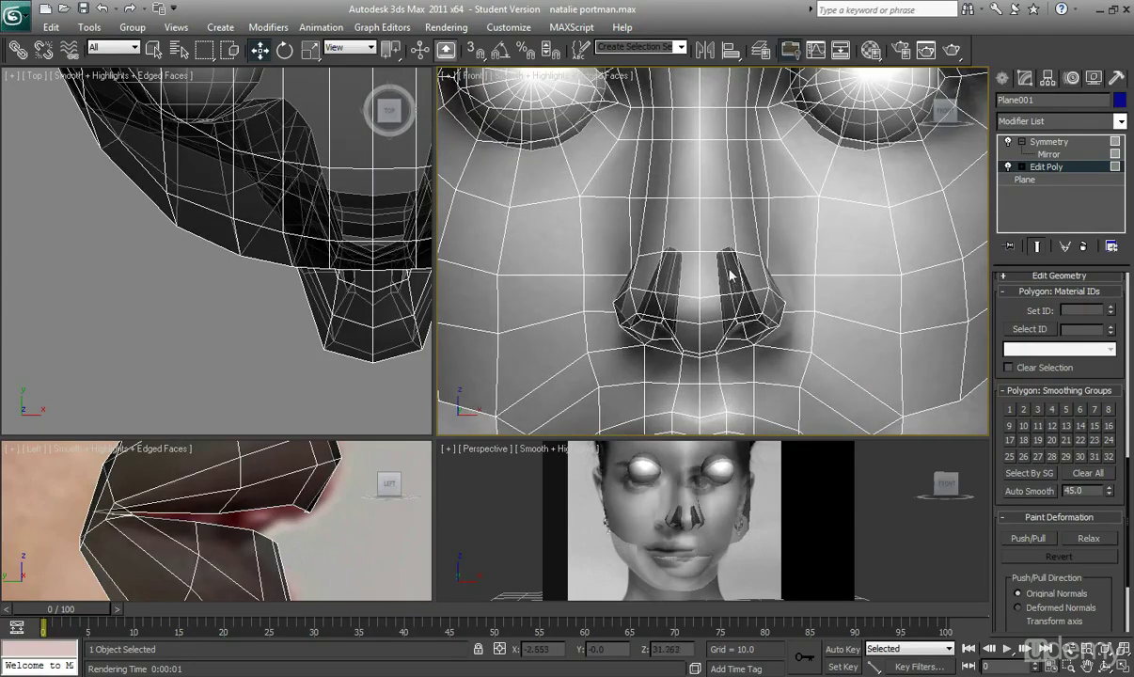
{"action": "scroll", "coordinate": [728, 277], "scroll_direction": "down", "scroll_amount": 6}
{"action": "scroll", "coordinate": [707, 242], "scroll_direction": "up", "scroll_amount": 3}
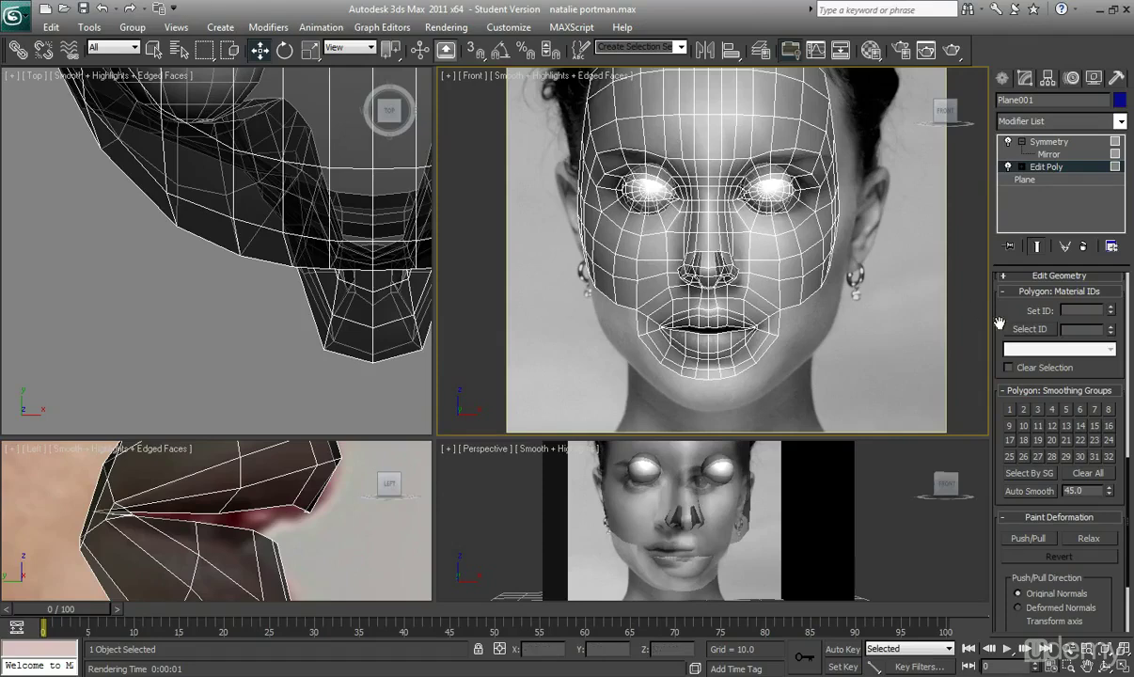
{"action": "left_click", "coordinate": [1047, 167]}
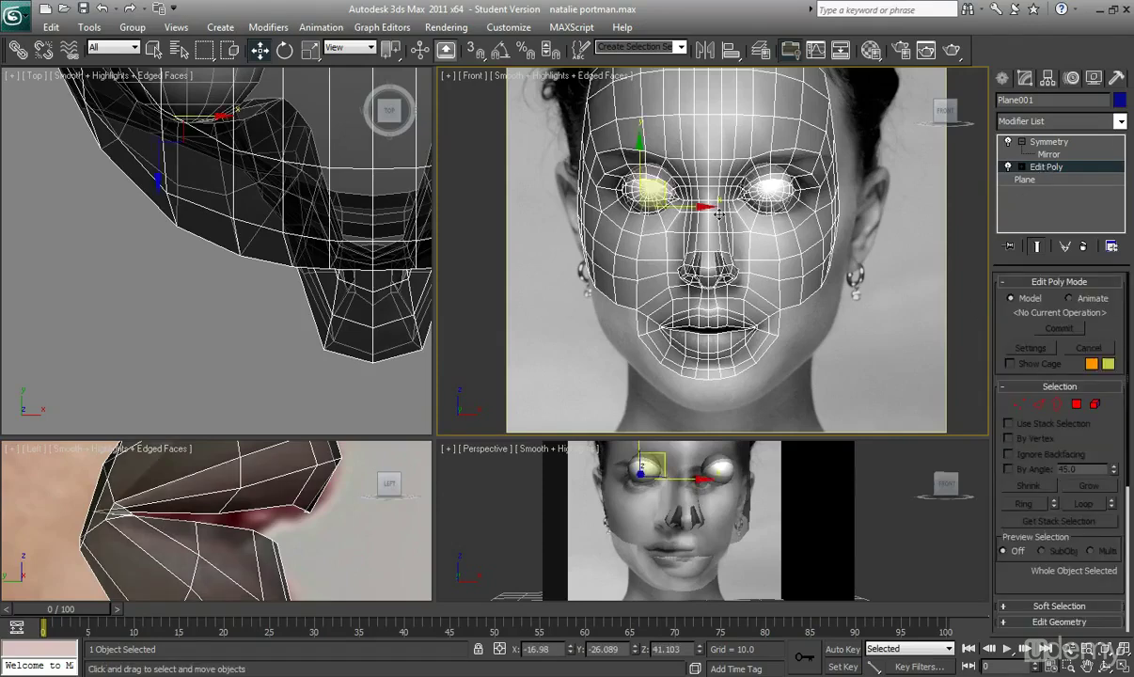
{"action": "left_click", "coordinate": [1048, 141]}
{"action": "left_click", "coordinate": [638, 191]}
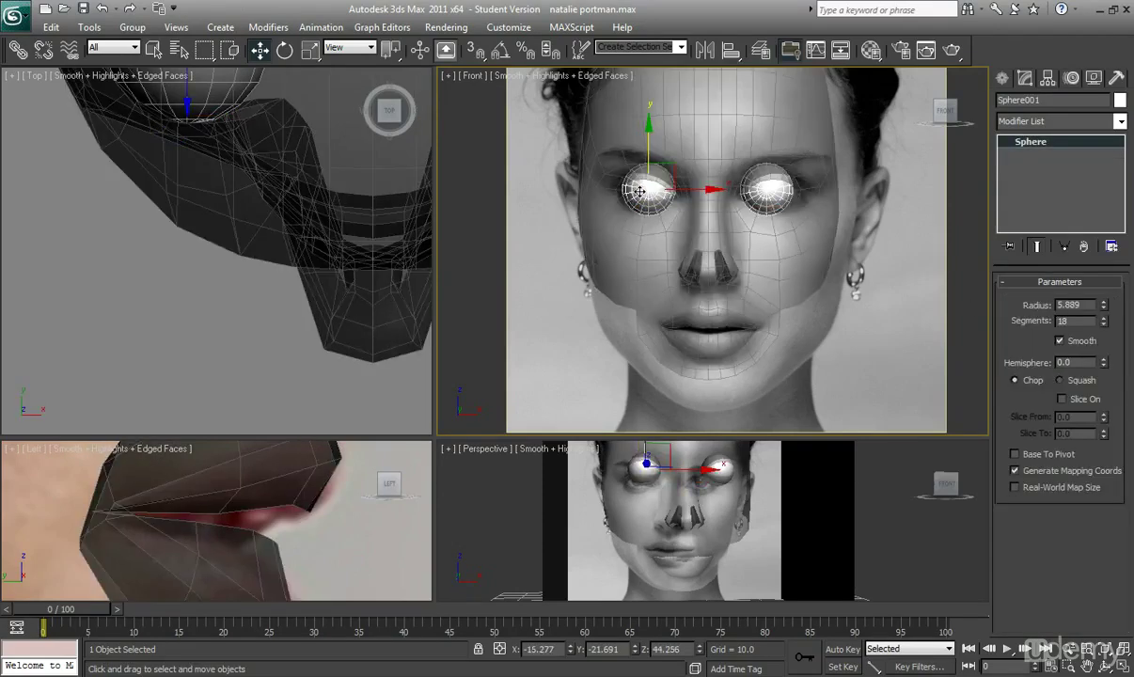
{"action": "left_click", "coordinate": [674, 229], "text": "ctrl"}
{"action": "left_click", "coordinate": [768, 196], "text": "ctrl"}
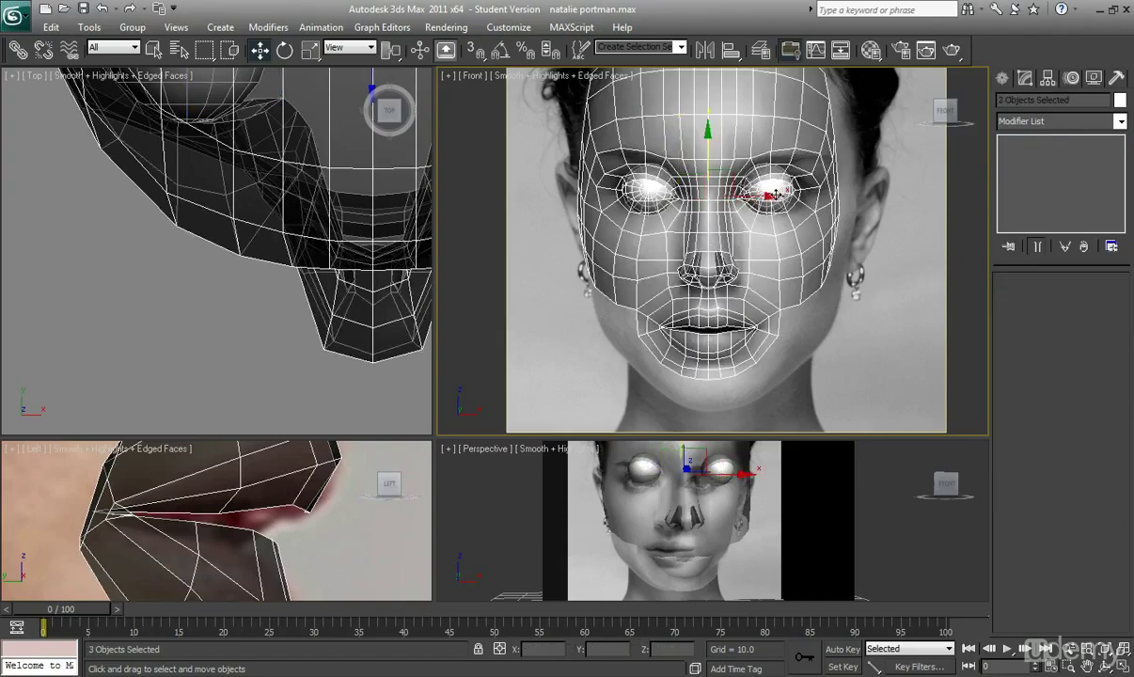
Shift the selected face mesh and eyeballs slightly sideways to centre them over the front reference photo.
{"action": "left_click_drag", "start_coordinate": [768, 195], "coordinate": [771, 196]}
{"action": "scroll", "coordinate": [772, 196], "scroll_direction": "up", "scroll_amount": 4}
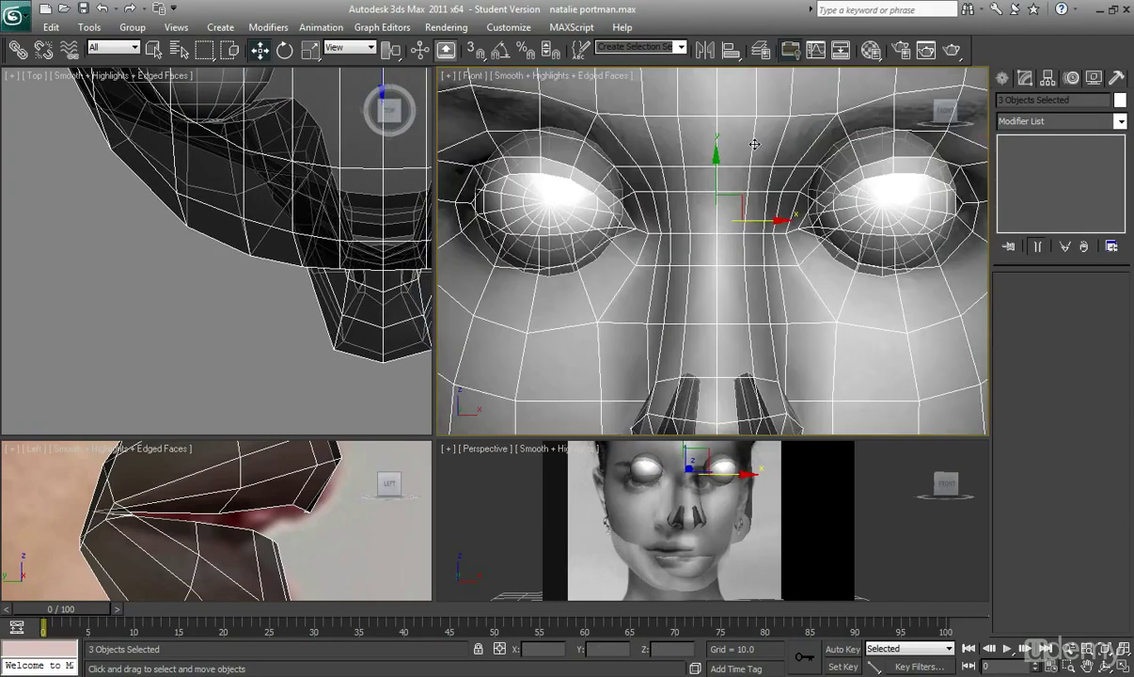
{"action": "middle_click_drag", "start_coordinate": [749, 191], "coordinate": [744, 120]}
{"action": "left_click_drag", "start_coordinate": [754, 146], "coordinate": [750, 146]}
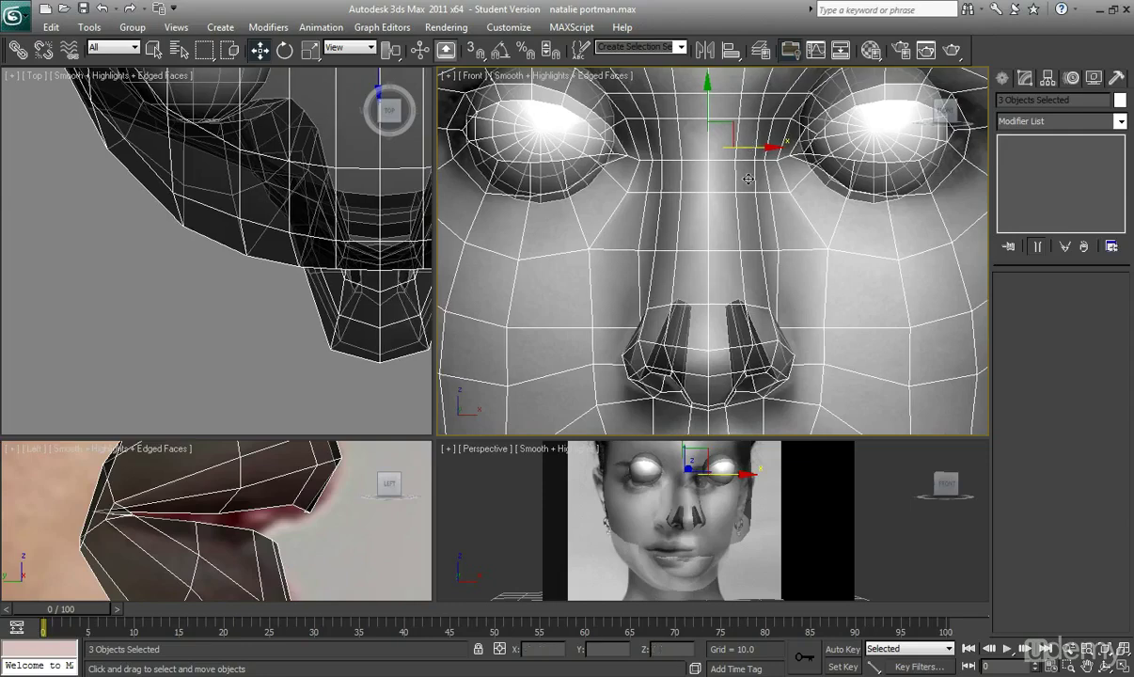
{"action": "scroll", "coordinate": [699, 256], "scroll_direction": "down", "scroll_amount": 5}
{"action": "scroll", "coordinate": [739, 272], "scroll_direction": "up", "scroll_amount": 5}
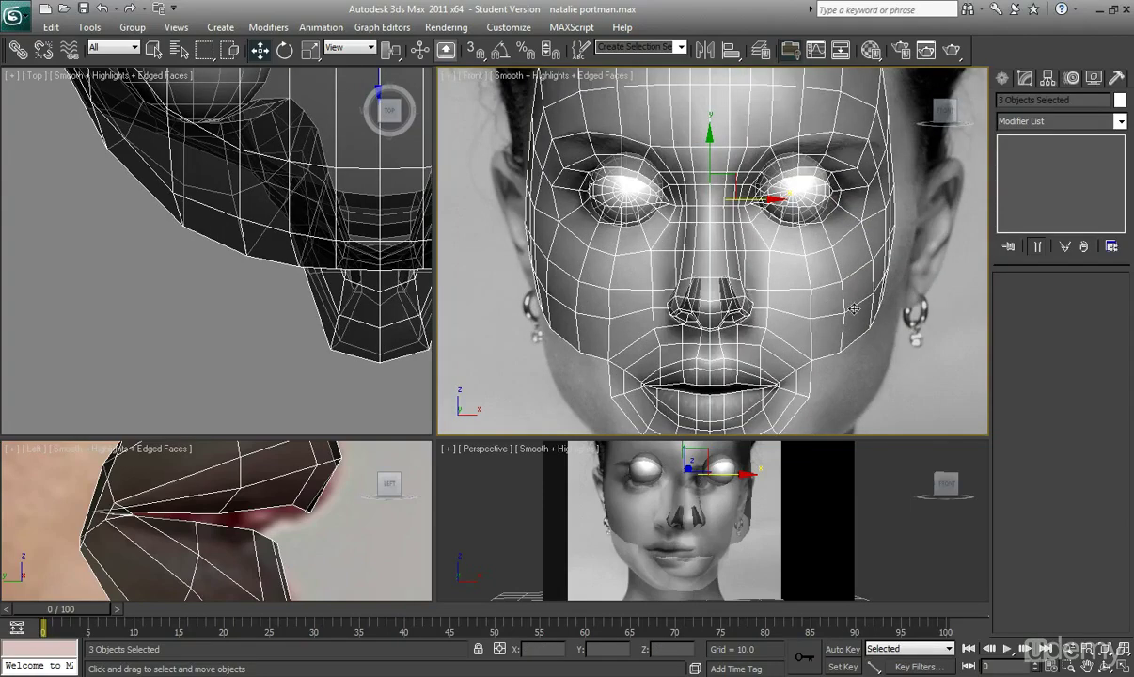
{"action": "scroll", "coordinate": [757, 304], "scroll_direction": "up", "scroll_amount": 4}
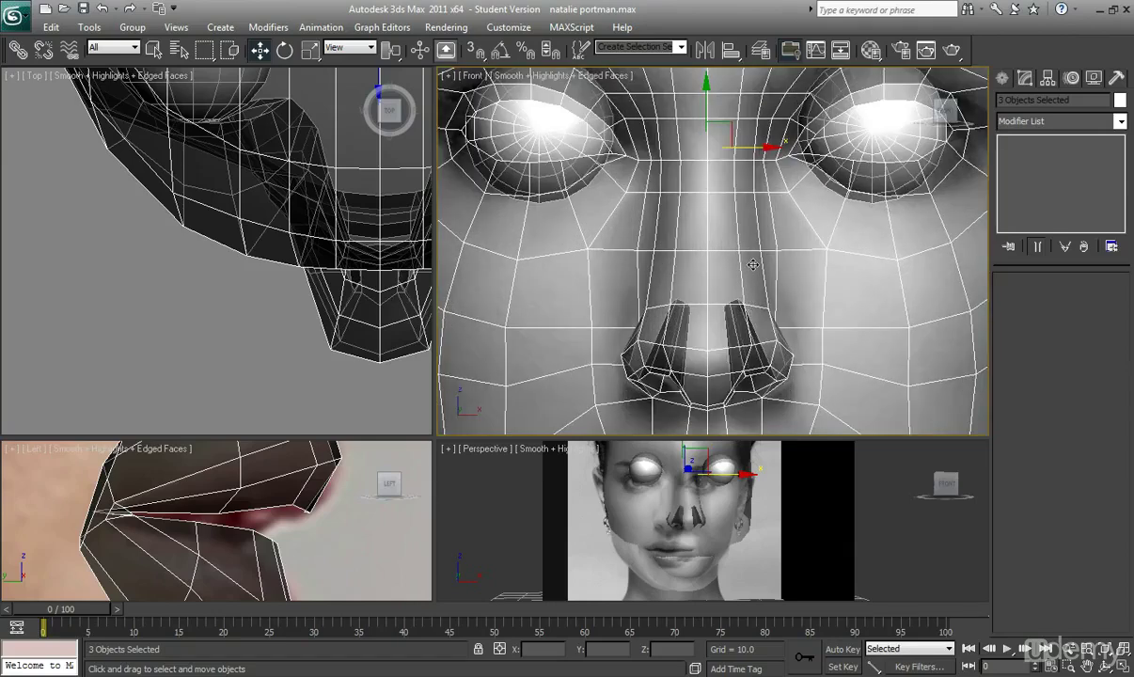
{"action": "scroll", "coordinate": [753, 264], "scroll_direction": "down", "scroll_amount": 5}
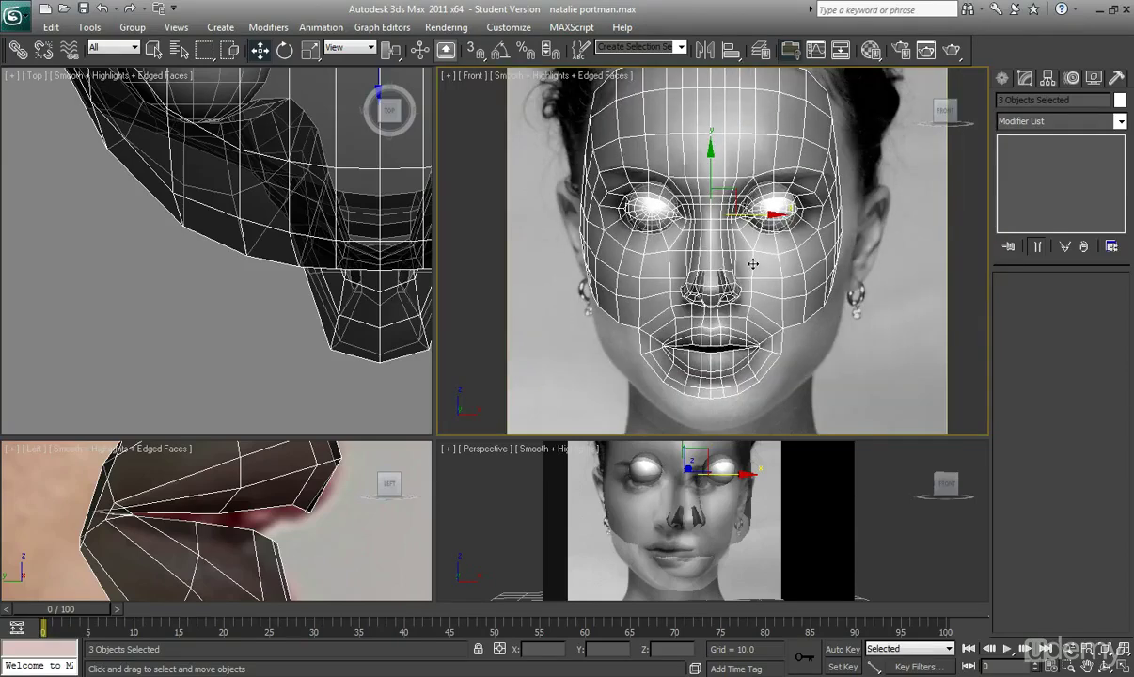
Reselect only the face mesh and turn on edged faces in the Perspective viewport.
{"action": "left_click", "coordinate": [834, 266]}
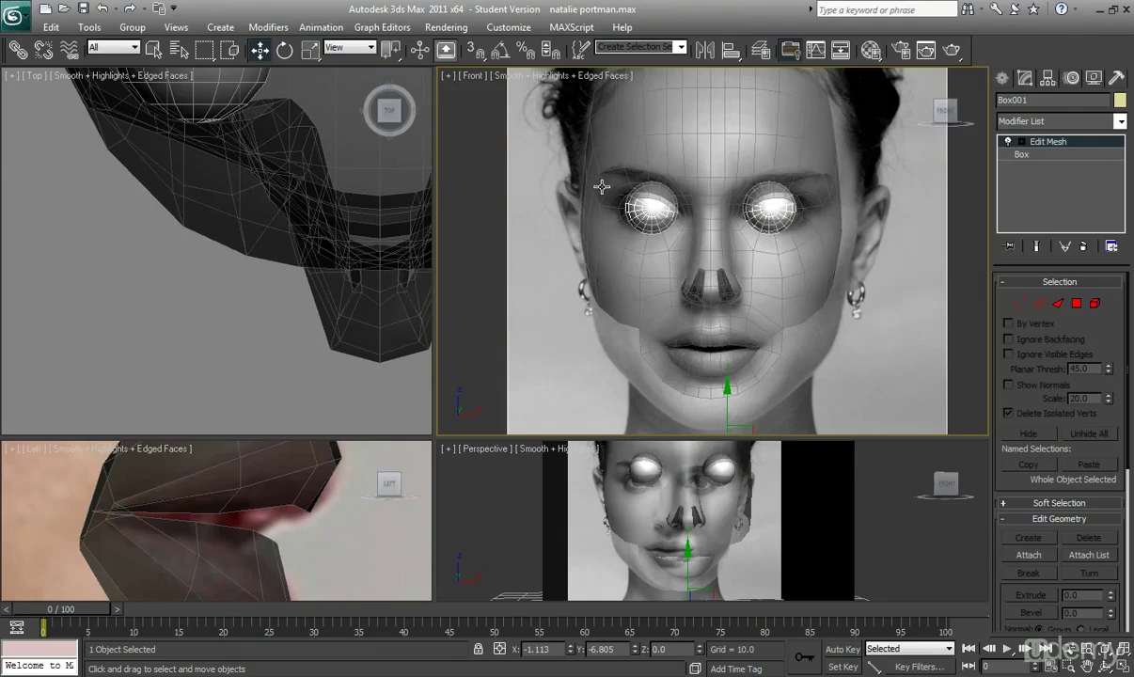
{"action": "middle_click_drag", "start_coordinate": [733, 359], "coordinate": [725, 347]}
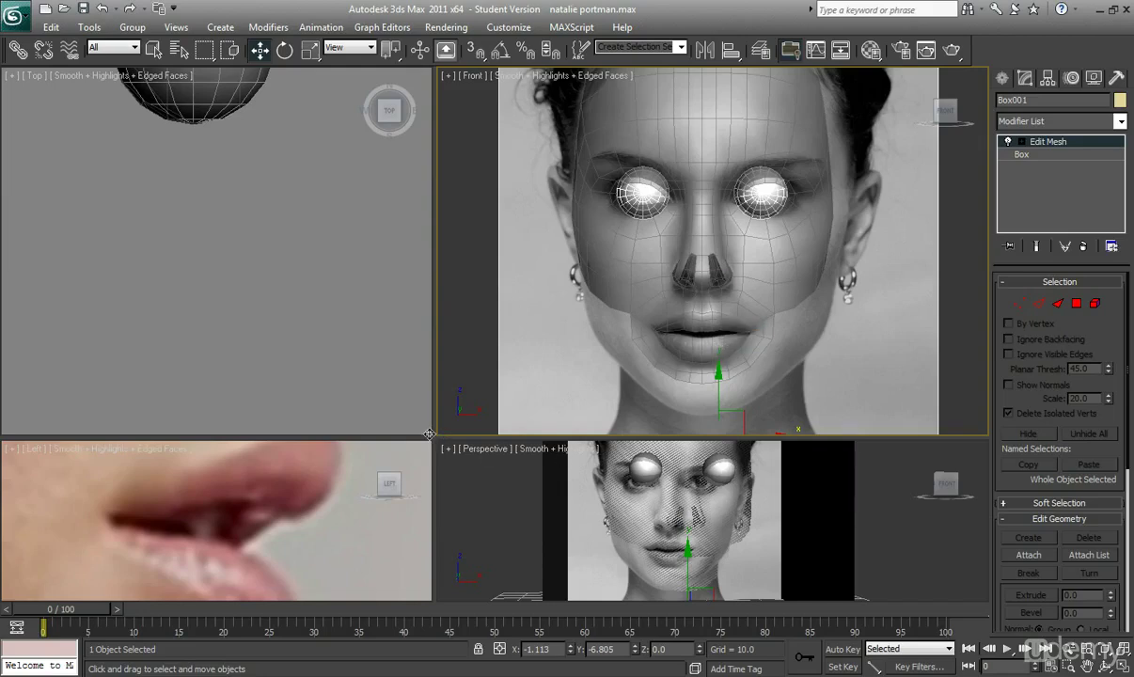
{"action": "left_click_drag", "start_coordinate": [429, 433], "coordinate": [416, 237]}
{"action": "middle_click_drag", "start_coordinate": [671, 400], "coordinate": [669, 425], "text": "alt"}
{"action": "left_click", "coordinate": [666, 428]}
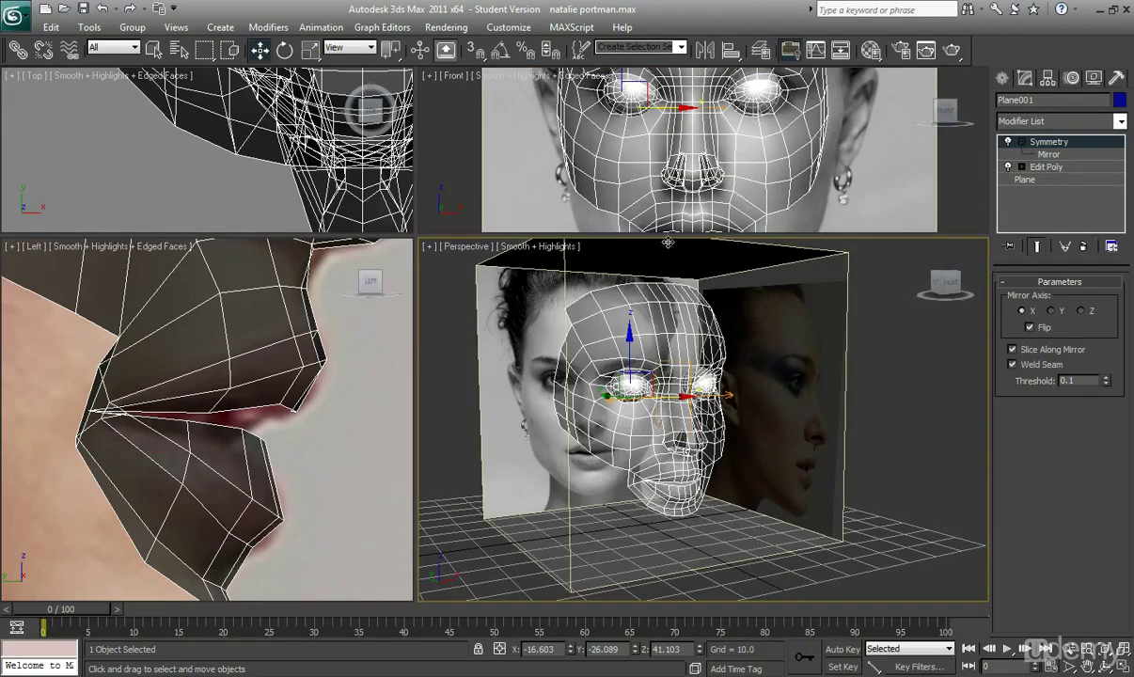
{"action": "key", "text": "F4"}
{"action": "left_click_drag", "start_coordinate": [414, 237], "coordinate": [420, 365]}
{"action": "left_click", "coordinate": [596, 214]}
{"action": "middle_click_drag", "start_coordinate": [597, 200], "coordinate": [591, 207]}
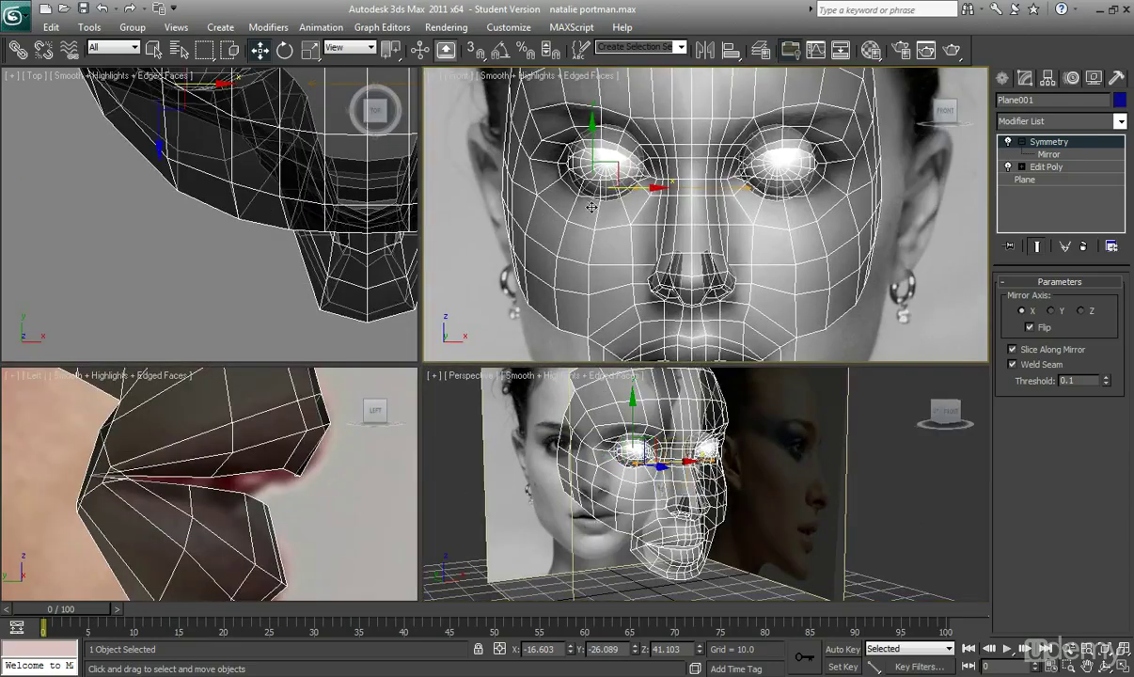
At the Edit Poly modifier's vertex level, move the outer cheek-edge vertices near the ear to match the face outline in the Front view.
{"action": "left_click", "coordinate": [1045, 166]}
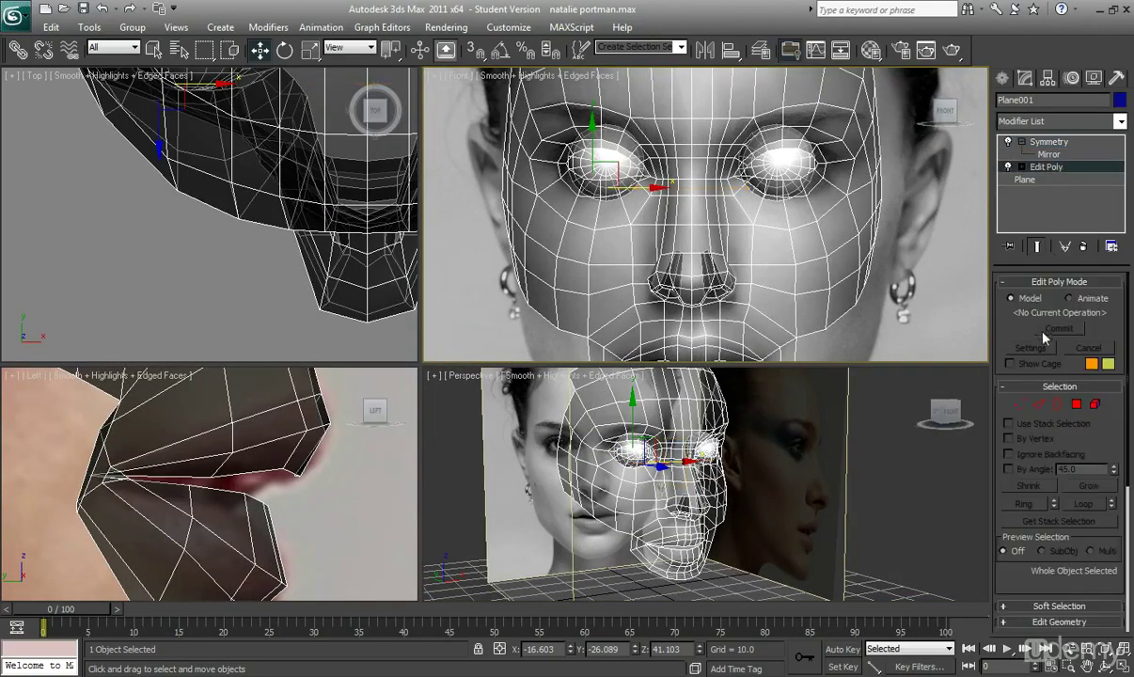
{"action": "left_click", "coordinate": [1021, 403]}
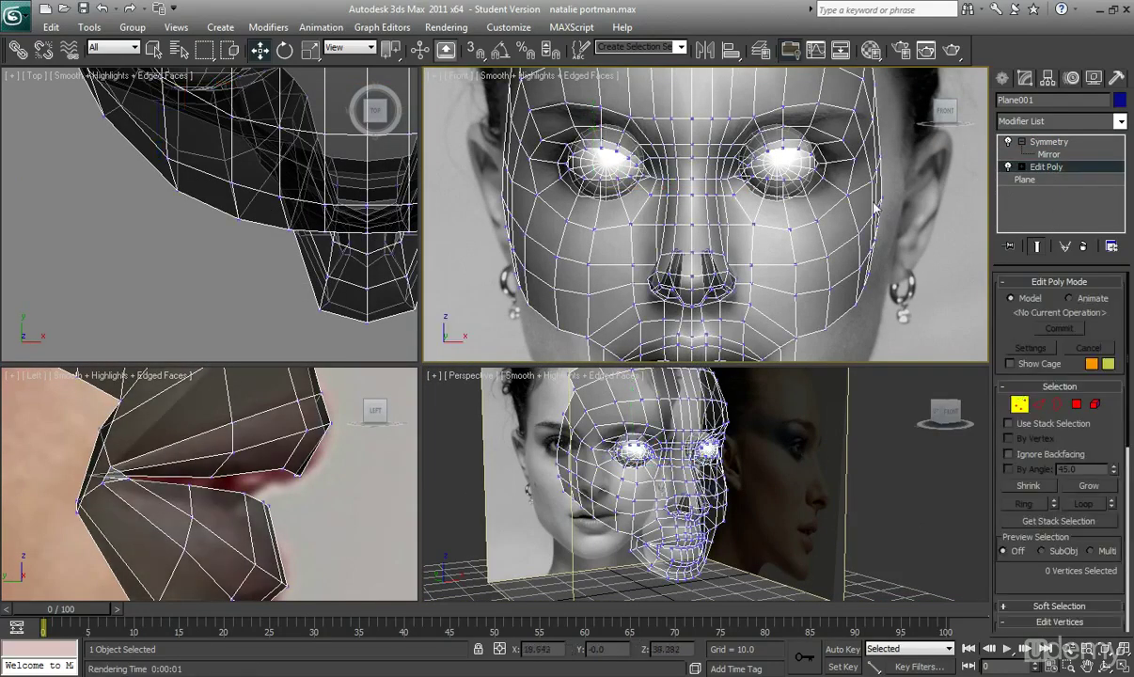
{"action": "left_click_drag", "start_coordinate": [488, 196], "coordinate": [523, 233]}
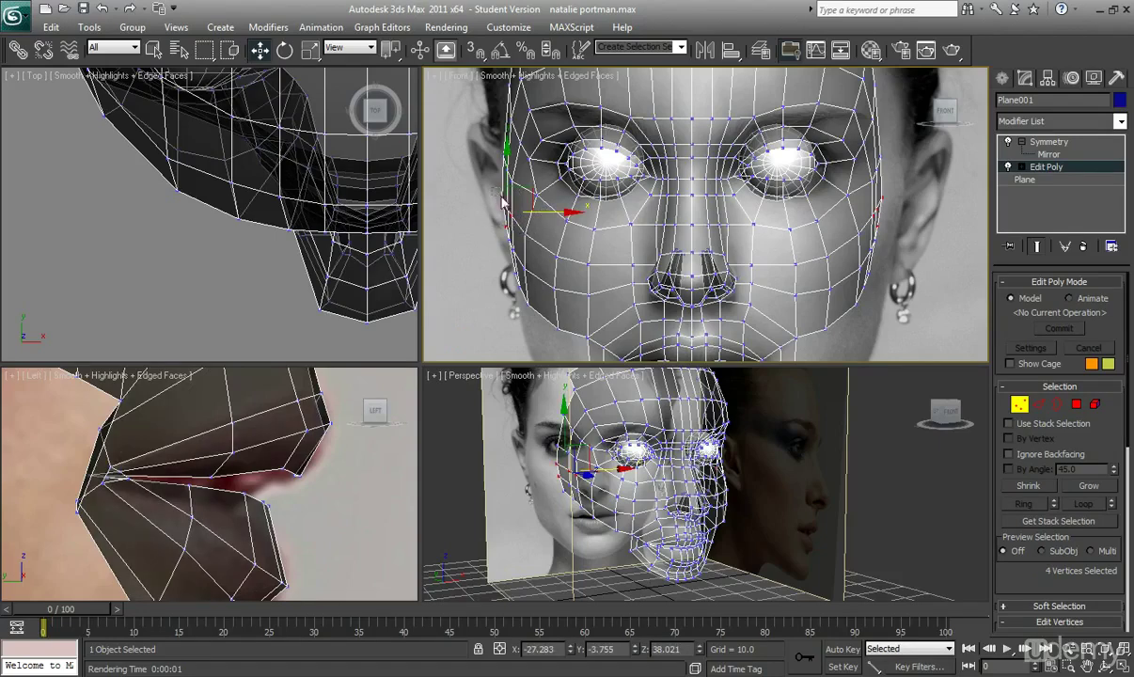
{"action": "left_click_drag", "start_coordinate": [522, 223], "coordinate": [522, 223]}
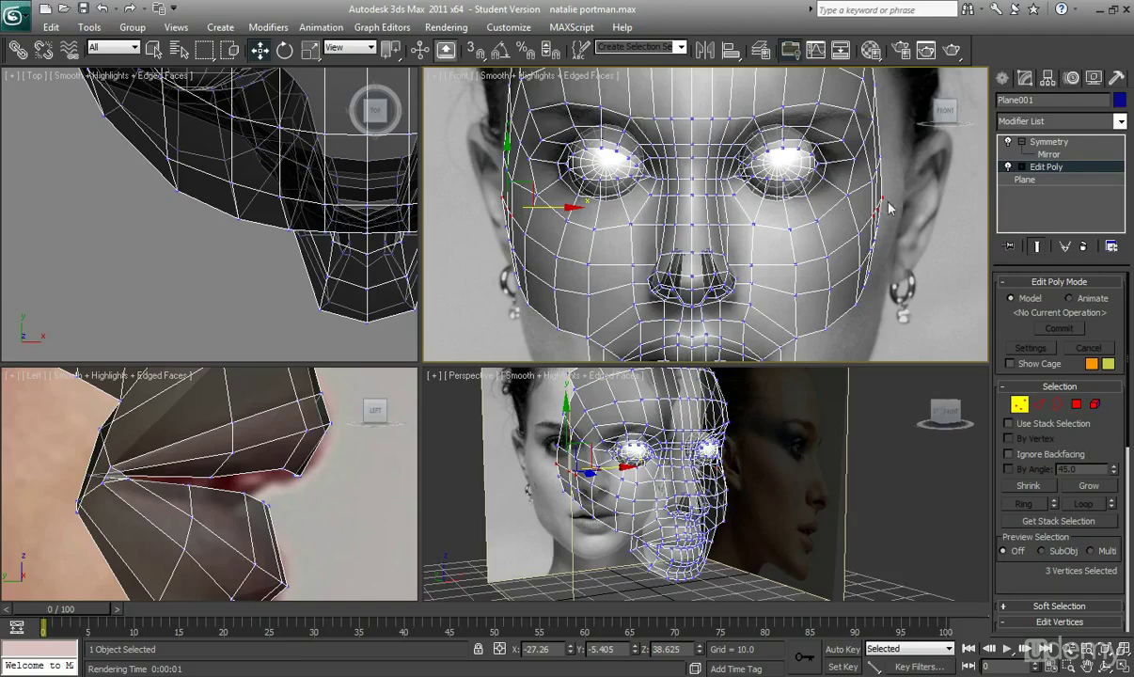
{"action": "middle_click_drag", "start_coordinate": [523, 199], "coordinate": [526, 207]}
{"action": "left_click_drag", "start_coordinate": [561, 215], "coordinate": [561, 215]}
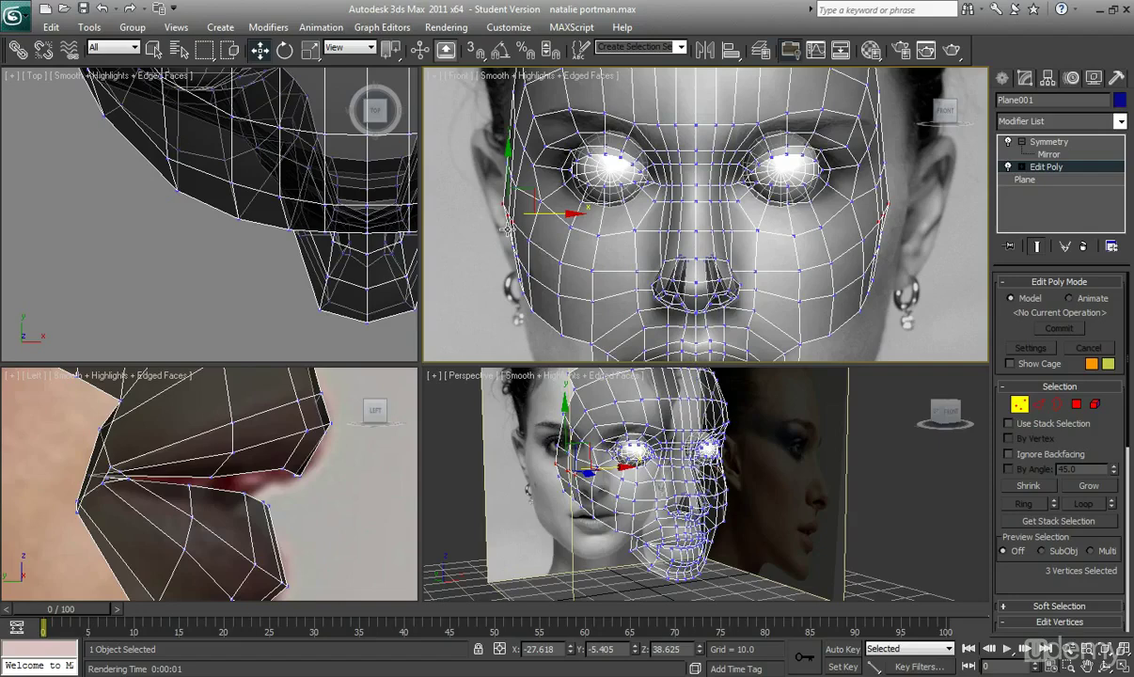
{"action": "left_click", "coordinate": [541, 235]}
{"action": "left_click_drag", "start_coordinate": [542, 236], "coordinate": [536, 236]}
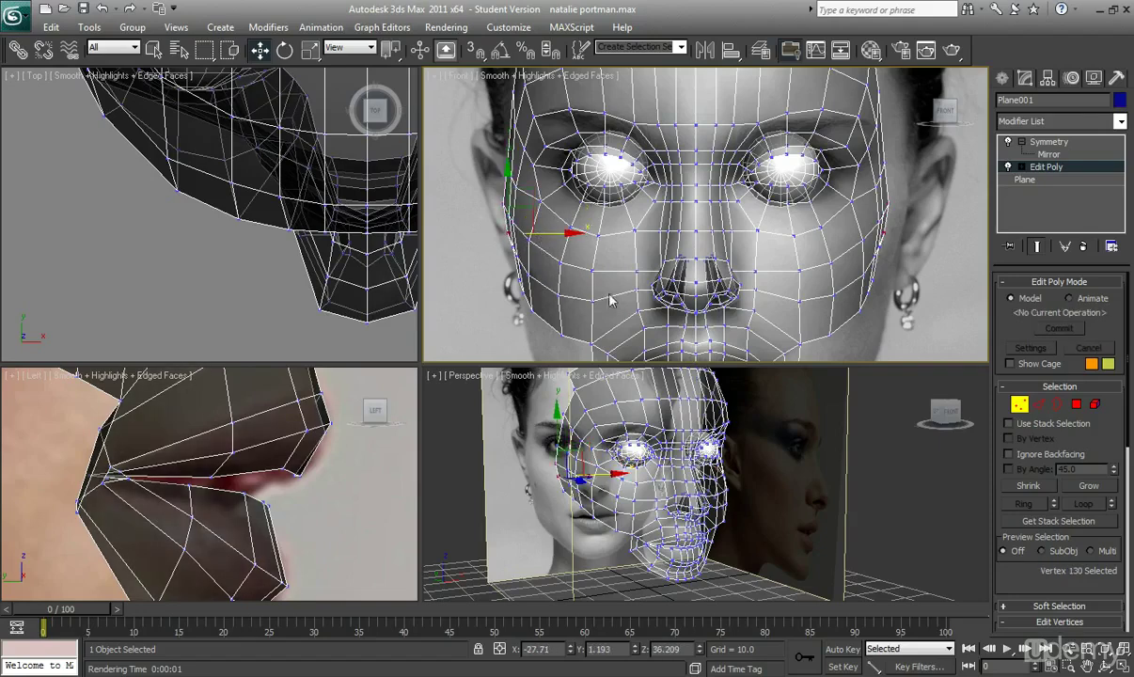
Save the scene and enlarge the Perspective viewport to show the head from an angle.
{"action": "middle_click_drag", "start_coordinate": [625, 472], "coordinate": [631, 495], "text": "alt"}
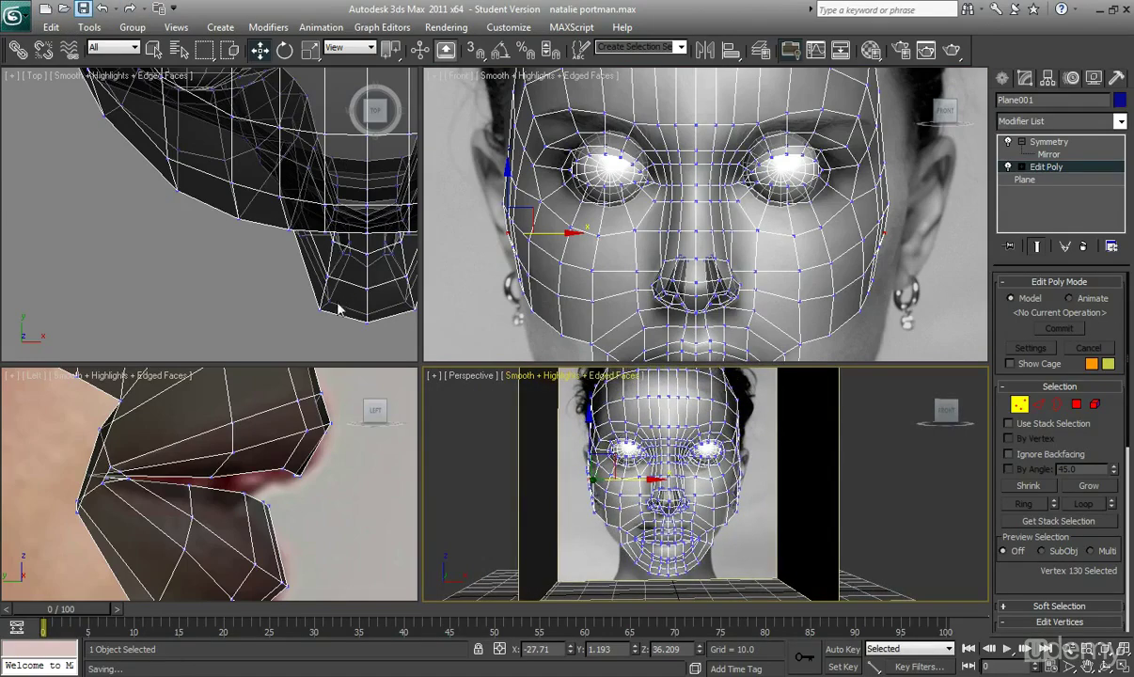
{"action": "left_click_drag", "start_coordinate": [419, 366], "coordinate": [410, 241]}
{"action": "mouse_move", "coordinate": [610, 468]}
{"action": "middle_mouse_down", "text": "alt"}
{"action": "mouse_move", "coordinate": [667, 478]}
{"action": "mouse_move", "coordinate": [626, 449]}
{"action": "mouse_move", "coordinate": [653, 475]}
{"action": "mouse_move", "coordinate": [619, 465]}
{"action": "middle_mouse_up", "text": "alt"}
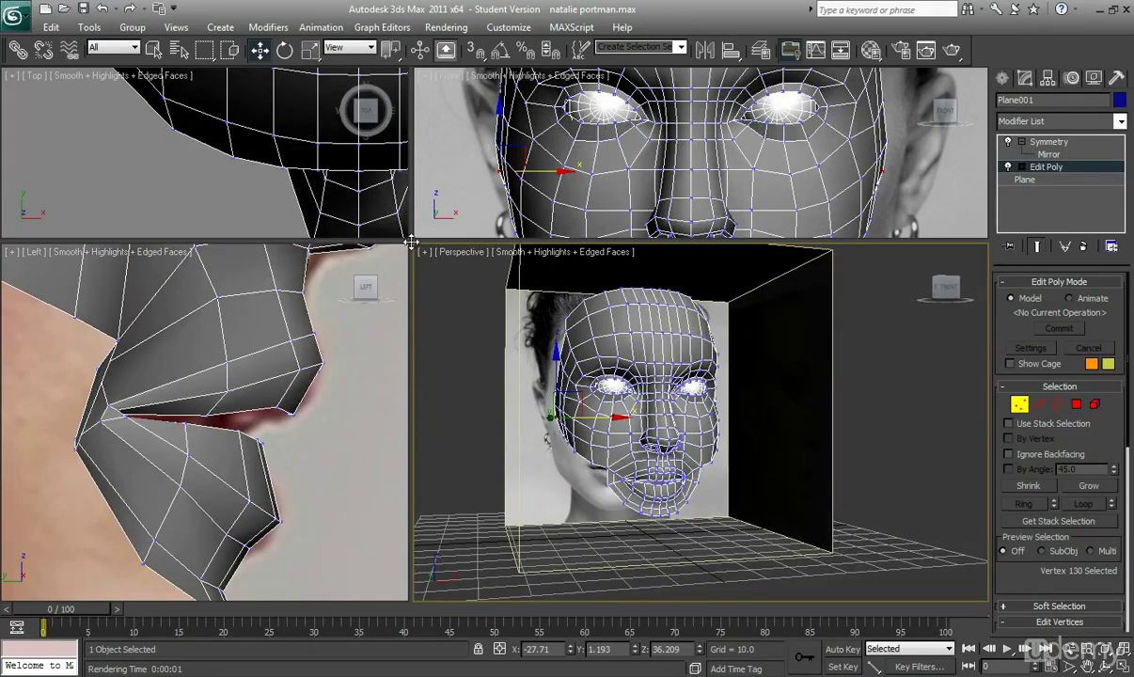
{"action": "left_click_drag", "start_coordinate": [411, 242], "coordinate": [357, 268]}
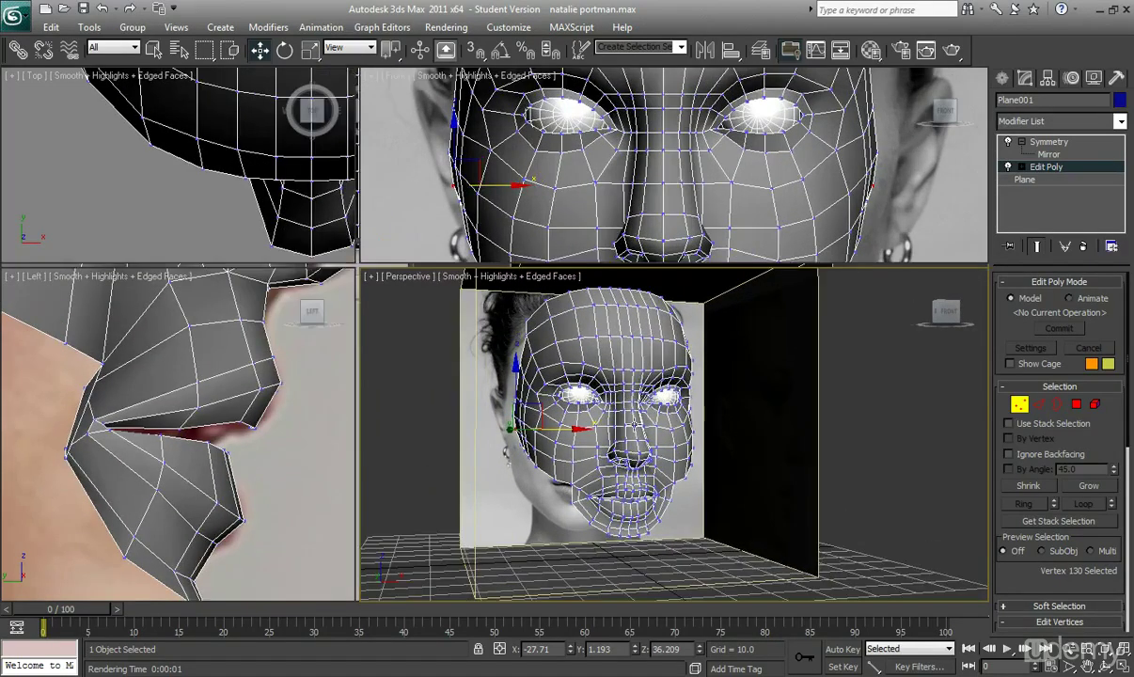
Reposition the two cheek vertices just outside the mouth corner in the Left view to refine the side contour.
{"action": "middle_click_drag", "start_coordinate": [562, 203], "coordinate": [567, 41]}
{"action": "middle_click_drag", "start_coordinate": [589, 166], "coordinate": [661, 195]}
{"action": "scroll", "coordinate": [660, 194], "scroll_direction": "up", "scroll_amount": 2}
{"action": "left_click", "coordinate": [86, 386]}
{"action": "left_click_drag", "start_coordinate": [85, 386], "coordinate": [136, 389]}
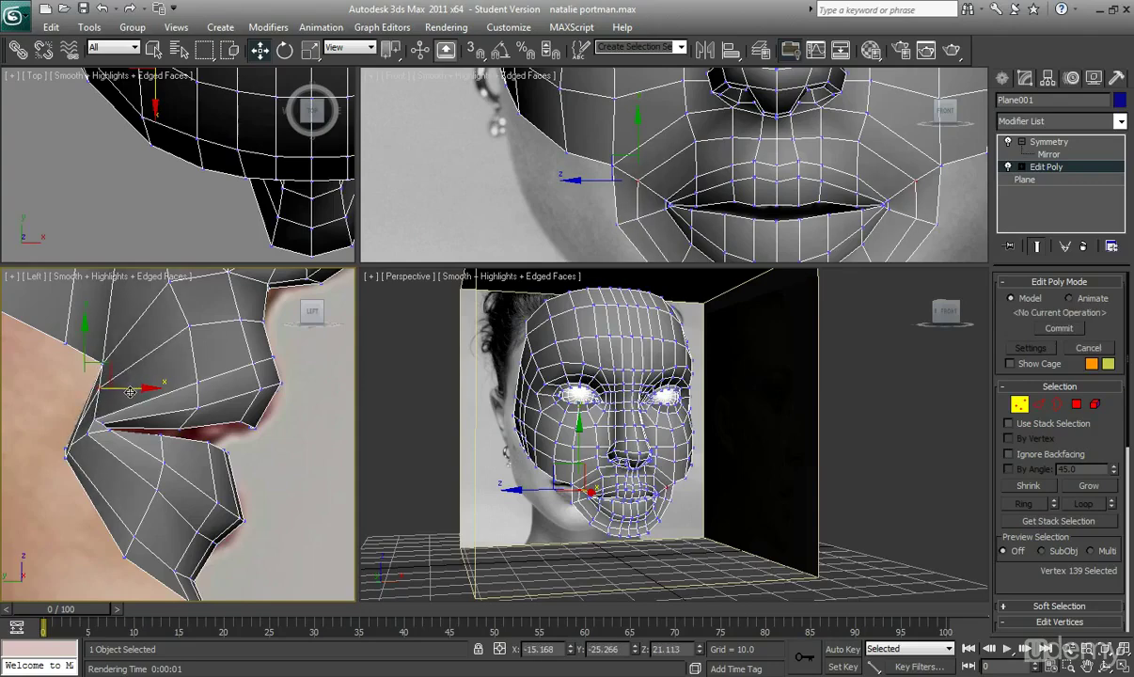
{"action": "left_click", "coordinate": [104, 365]}
{"action": "middle_click_drag", "start_coordinate": [147, 377], "coordinate": [227, 411]}
{"action": "left_click_drag", "start_coordinate": [208, 392], "coordinate": [170, 391]}
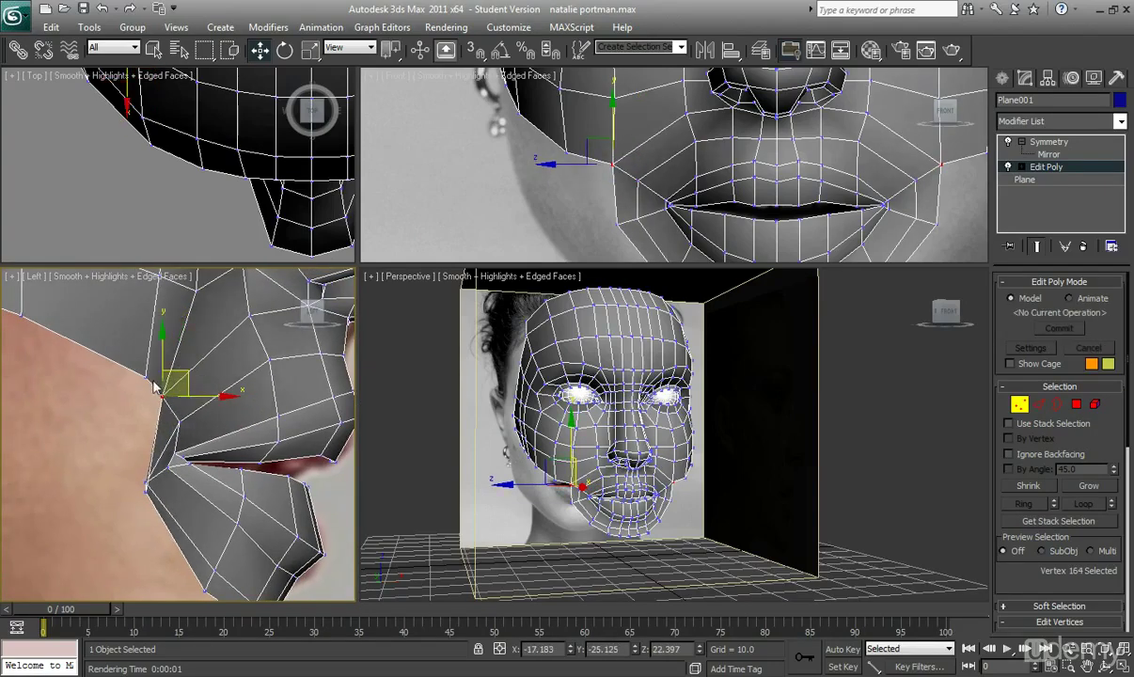
Examine the overlapping vertices around the mouth corner up close in the Left view.
{"action": "scroll", "coordinate": [146, 375], "scroll_direction": "down", "scroll_amount": 4}
{"action": "left_click_drag", "start_coordinate": [222, 456], "coordinate": [212, 458]}
{"action": "left_click", "coordinate": [206, 466]}
{"action": "scroll", "coordinate": [204, 470], "scroll_direction": "up", "scroll_amount": 5}
{"action": "middle_click_drag", "start_coordinate": [243, 487], "coordinate": [158, 436]}
{"action": "scroll", "coordinate": [135, 440], "scroll_direction": "up", "scroll_amount": 3}
{"action": "scroll", "coordinate": [176, 461], "scroll_direction": "up", "scroll_amount": 3}
{"action": "scroll", "coordinate": [158, 436], "scroll_direction": "up", "scroll_amount": 4}
{"action": "scroll", "coordinate": [140, 402], "scroll_direction": "down", "scroll_amount": 3}
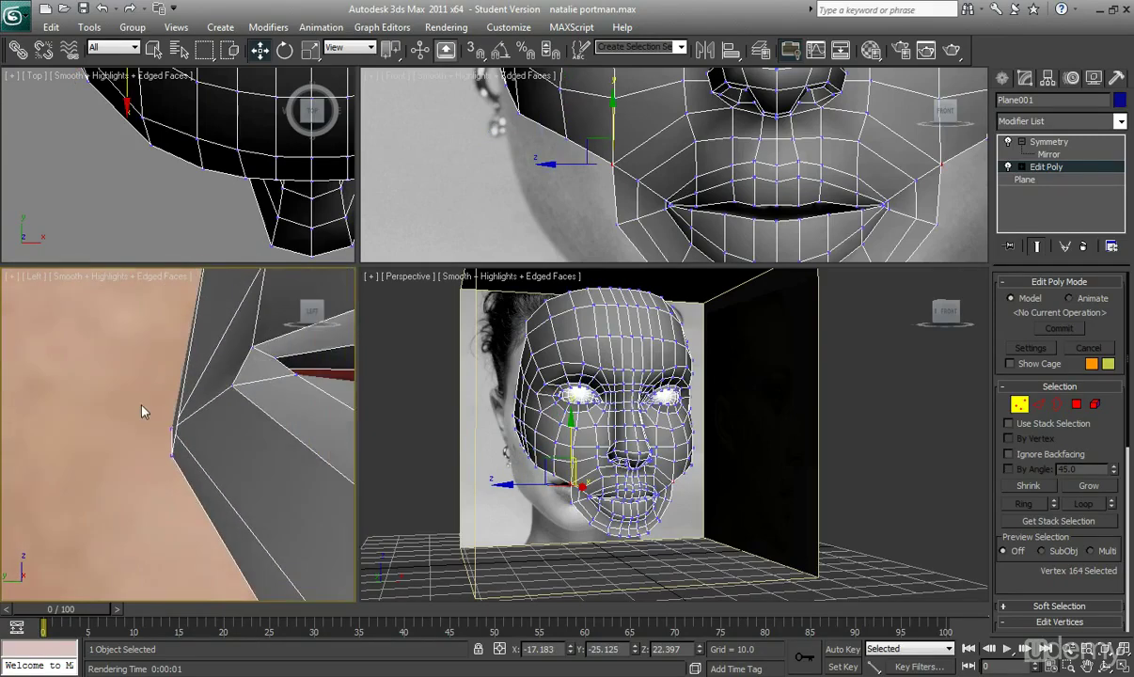
Shift the cluster of mouth-corner vertices slightly in depth in the Left view and turn on see-through display for the mesh.
{"action": "middle_click_drag", "start_coordinate": [606, 534], "coordinate": [558, 528], "text": "alt"}
{"action": "scroll", "coordinate": [595, 461], "scroll_direction": "up", "scroll_amount": 5}
{"action": "left_click_drag", "start_coordinate": [661, 194], "coordinate": [686, 227]}
{"action": "middle_click_drag", "start_coordinate": [329, 427], "coordinate": [235, 398]}
{"action": "scroll", "coordinate": [234, 398], "scroll_direction": "down", "scroll_amount": 6}
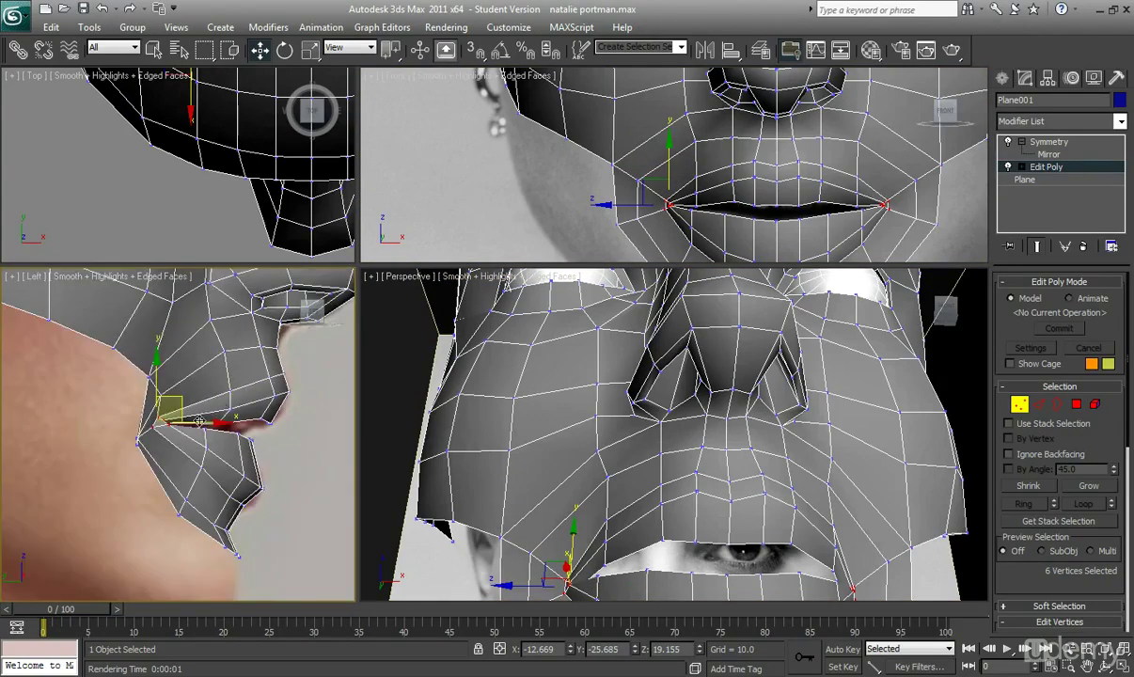
{"action": "left_click_drag", "start_coordinate": [199, 425], "coordinate": [205, 429]}
{"action": "key", "text": "alt+x"}
{"action": "scroll", "coordinate": [205, 429], "scroll_direction": "up", "scroll_amount": 3}
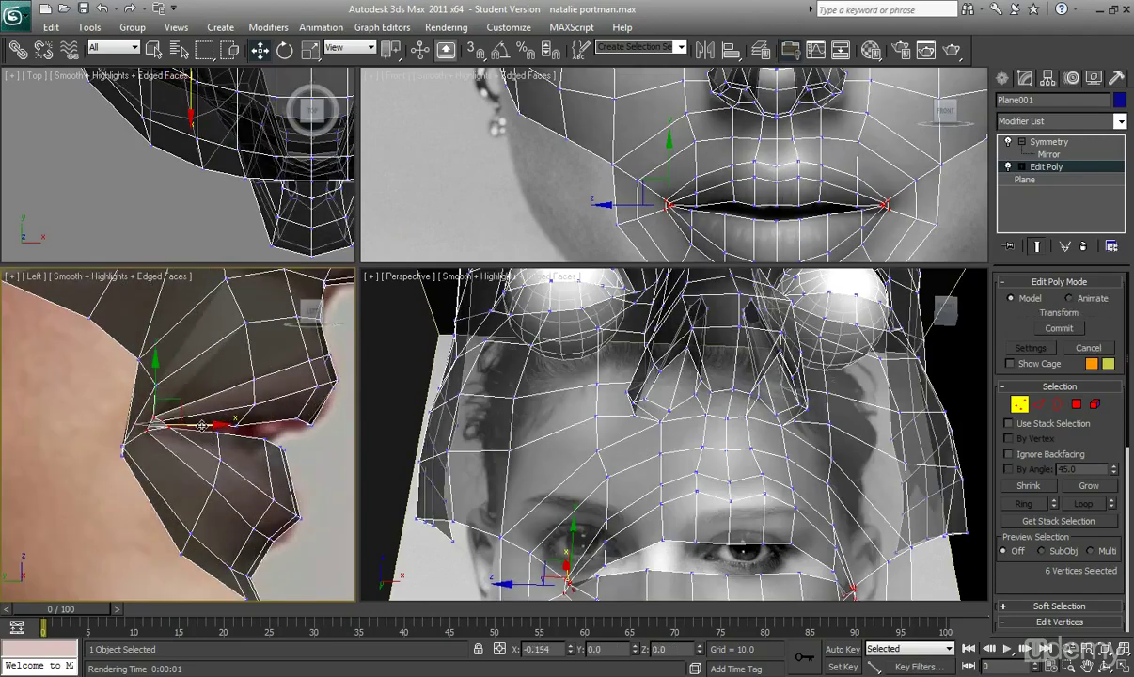
Try to move the upper and lower lip vertices next to the mouth corner back in the Left view.
{"action": "left_click_drag", "start_coordinate": [239, 386], "coordinate": [271, 437]}
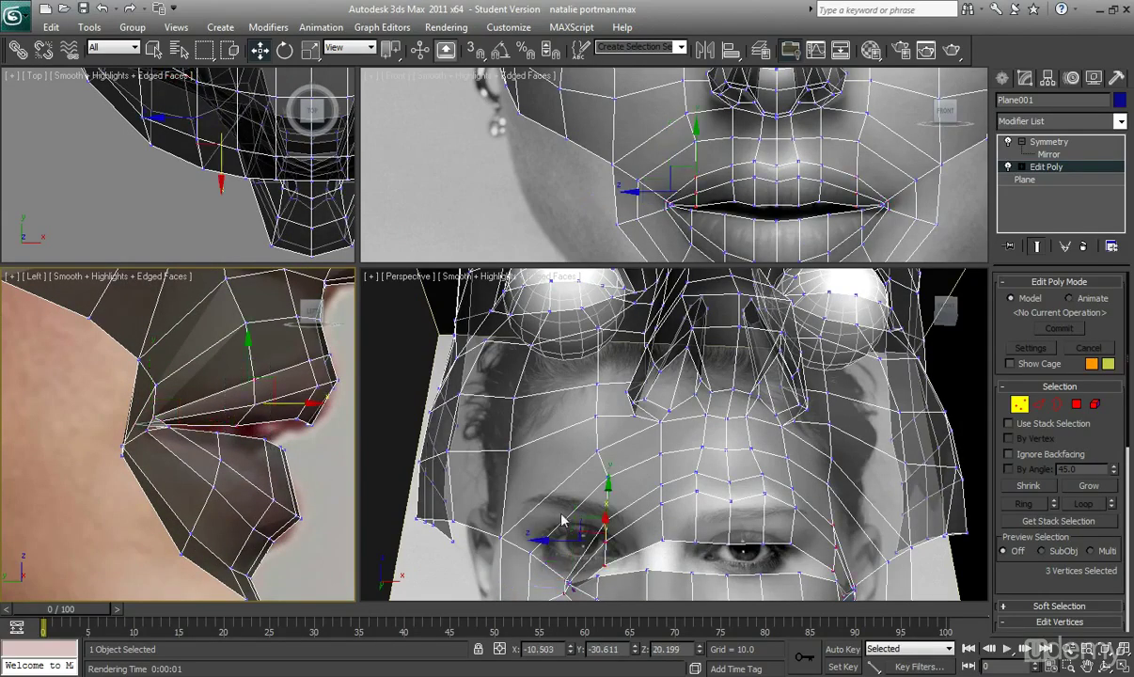
{"action": "middle_click_drag", "start_coordinate": [268, 418], "coordinate": [246, 430]}
{"action": "left_click_drag", "start_coordinate": [172, 429], "coordinate": [216, 498]}
{"action": "key", "text": "super"}
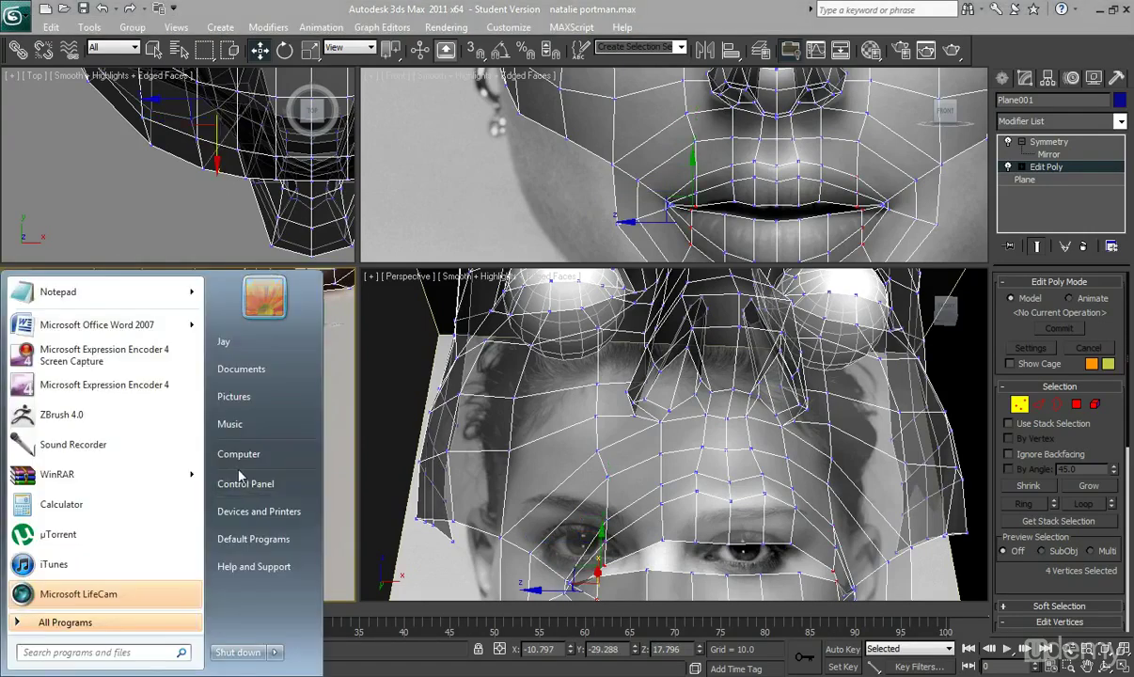
{"action": "left_click", "coordinate": [247, 19]}
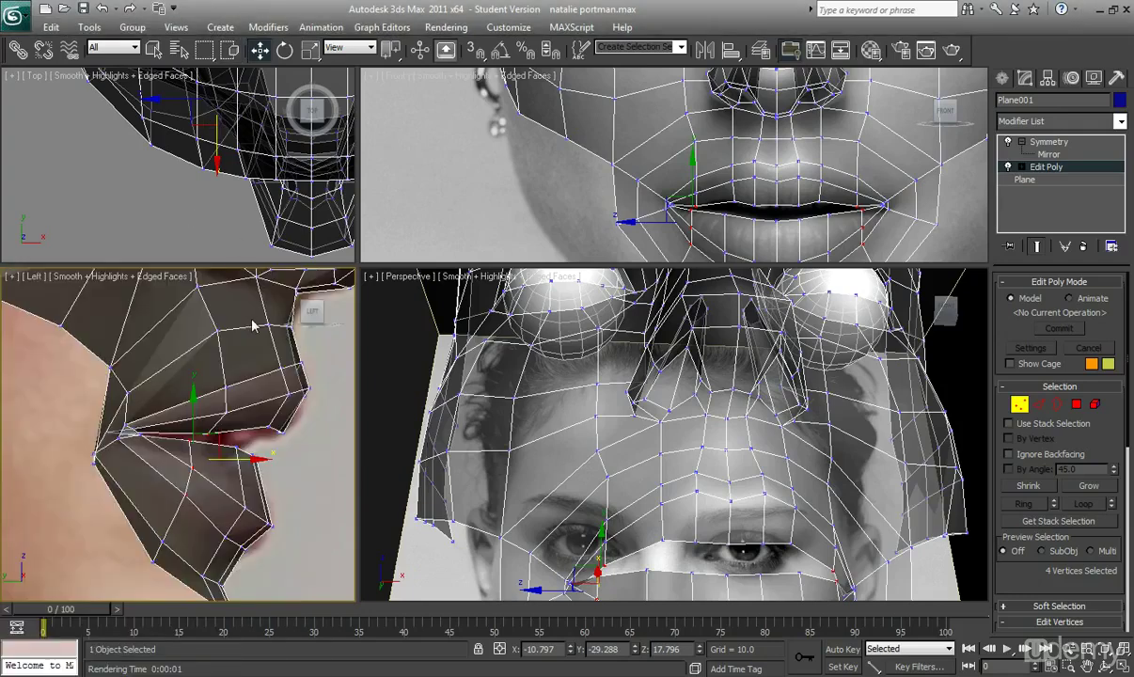
{"action": "left_click_drag", "start_coordinate": [173, 374], "coordinate": [230, 507]}
{"action": "left_click_drag", "start_coordinate": [229, 412], "coordinate": [213, 412]}
{"action": "middle_click_drag", "start_coordinate": [729, 589], "coordinate": [656, 486], "text": "alt"}
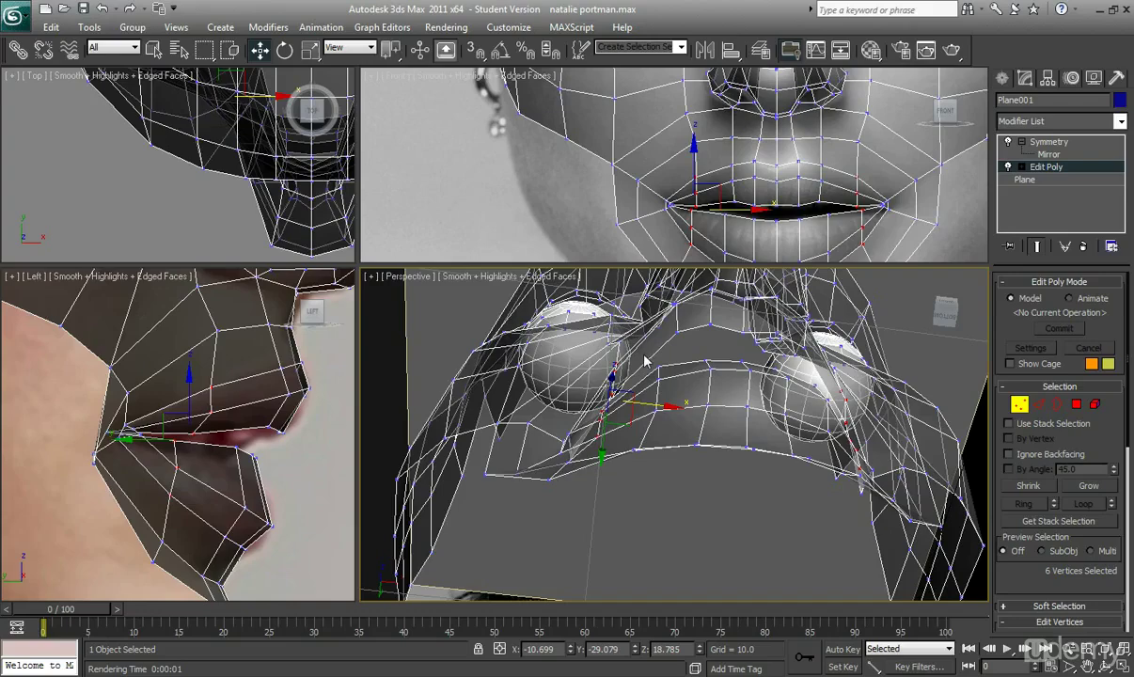
Undo the last move of the lip vertices and step back through the Perspective view changes.
{"action": "key", "text": "ctrl+z"}
{"action": "key", "text": "shift+z"}
{"action": "key", "text": "shift+z"}
{"action": "key", "text": "shift+z"}
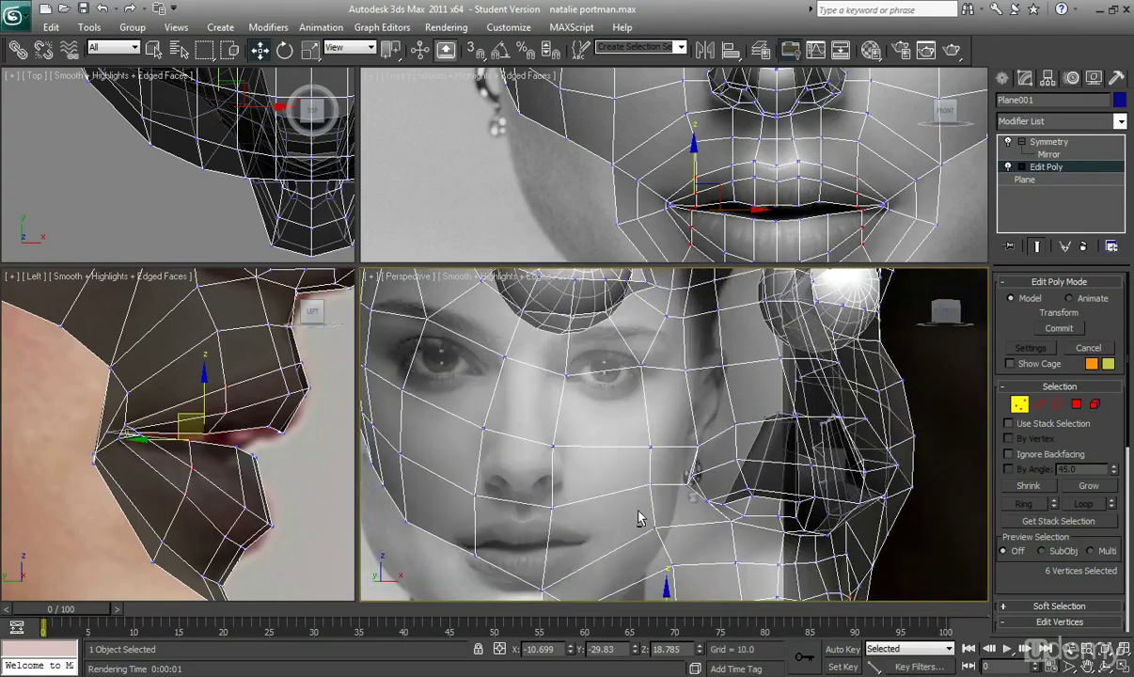
{"action": "middle_click_drag", "start_coordinate": [139, 470], "coordinate": [231, 532]}
{"action": "scroll", "coordinate": [230, 532], "scroll_direction": "down", "scroll_amount": 3}
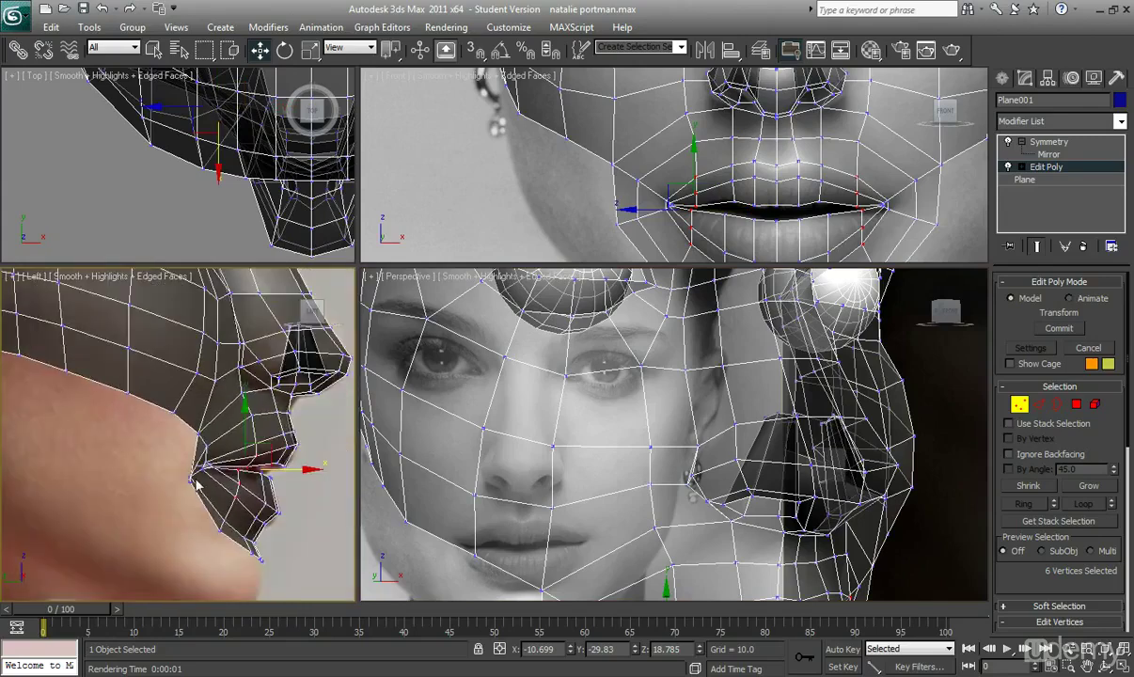
Reposition the vertices just below and above the mouth corner in the Left view to even out the mesh.
{"action": "scroll", "coordinate": [196, 485], "scroll_direction": "up", "scroll_amount": 4}
{"action": "left_click", "coordinate": [201, 527]}
{"action": "left_click_drag", "start_coordinate": [240, 526], "coordinate": [226, 496]}
{"action": "left_click", "coordinate": [236, 459]}
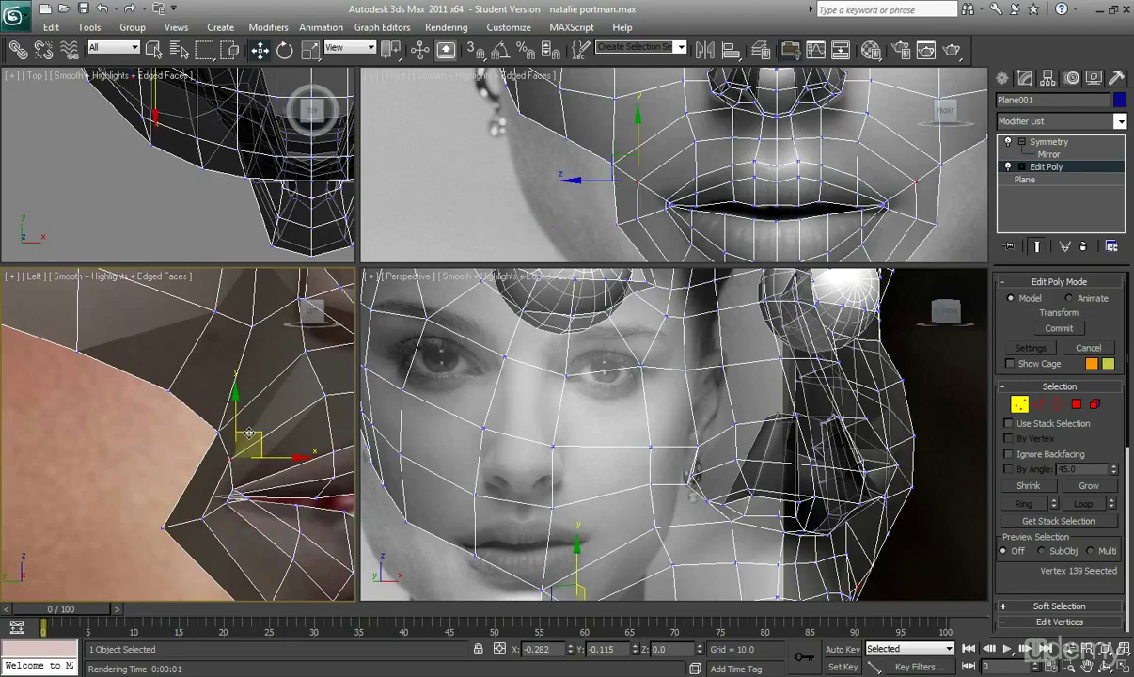
{"action": "left_click_drag", "start_coordinate": [249, 435], "coordinate": [261, 460]}
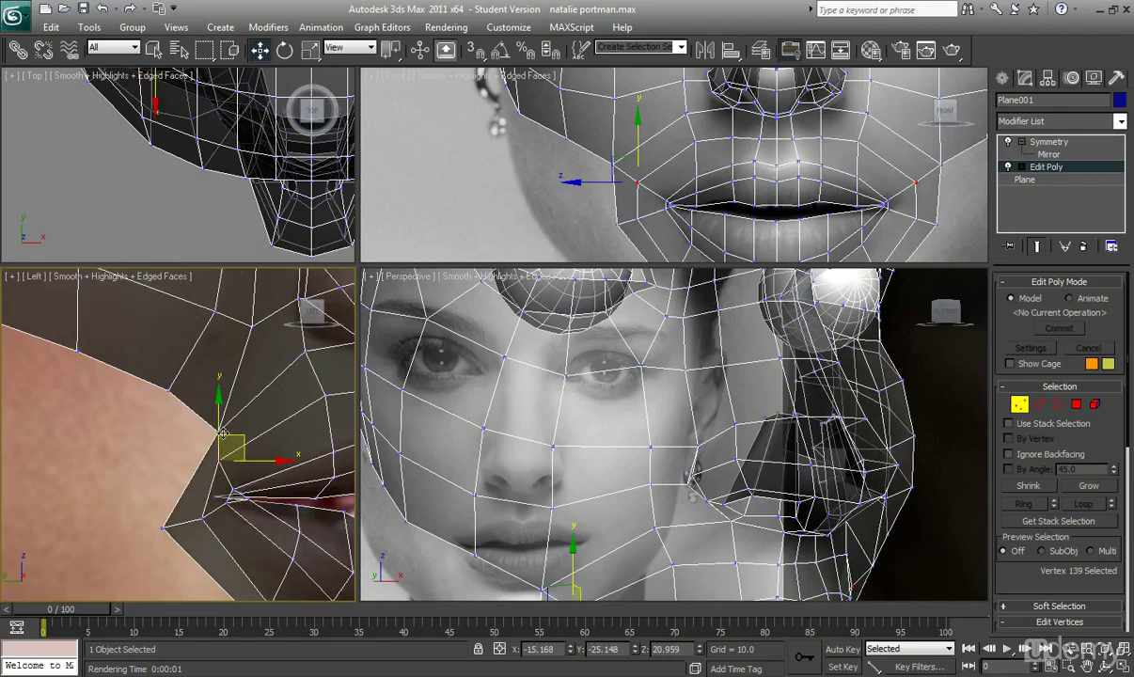
{"action": "left_click", "coordinate": [225, 420]}
Adjust the group of four cheek vertices beside the nose in the Left view.
{"action": "scroll", "coordinate": [242, 453], "scroll_direction": "down", "scroll_amount": 3}
{"action": "left_click_drag", "start_coordinate": [244, 453], "coordinate": [186, 373]}
{"action": "left_click_drag", "start_coordinate": [171, 327], "coordinate": [250, 376]}
{"action": "middle_click_drag", "start_coordinate": [222, 360], "coordinate": [222, 462]}
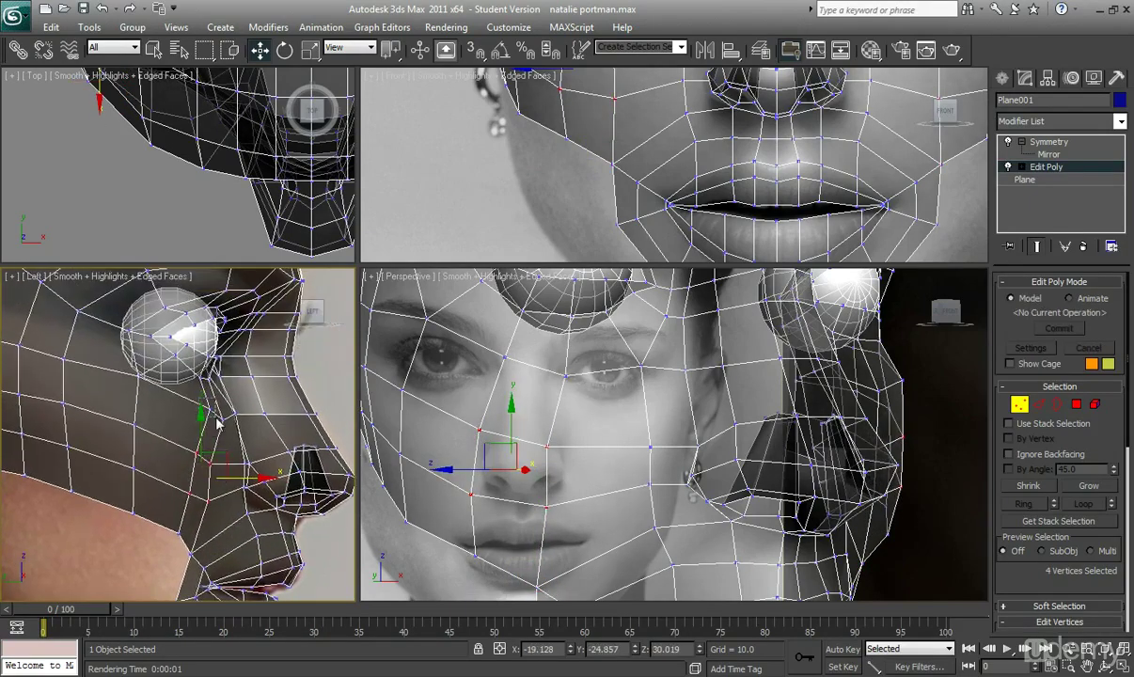
{"action": "mouse_move", "coordinate": [227, 429]}
{"action": "left_mouse_down"}
{"action": "mouse_move", "coordinate": [252, 414]}
{"action": "mouse_move", "coordinate": [235, 415]}
{"action": "left_mouse_up"}
{"action": "left_click_drag", "start_coordinate": [221, 469], "coordinate": [255, 458]}
{"action": "middle_click_drag", "start_coordinate": [205, 509], "coordinate": [224, 435]}
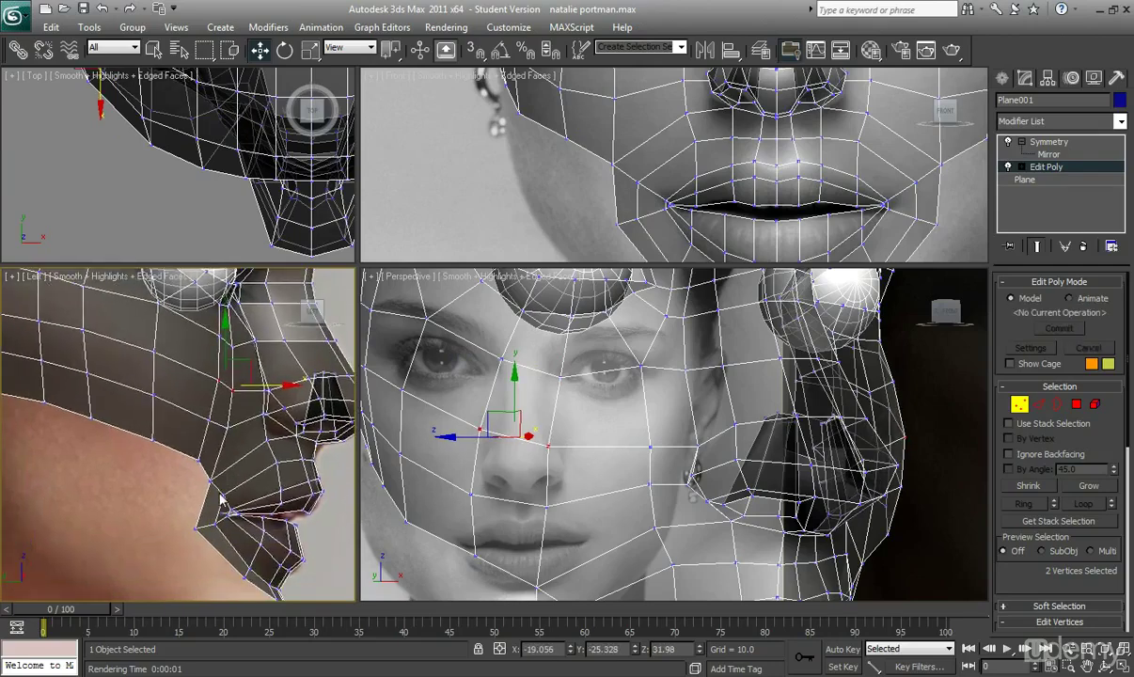
Move the overlapping innermost mouth-corner vertices forward toward the lips in the Left view.
{"action": "scroll", "coordinate": [218, 496], "scroll_direction": "up", "scroll_amount": 2}
{"action": "scroll", "coordinate": [235, 474], "scroll_direction": "up", "scroll_amount": 4}
{"action": "left_click", "coordinate": [153, 447]}
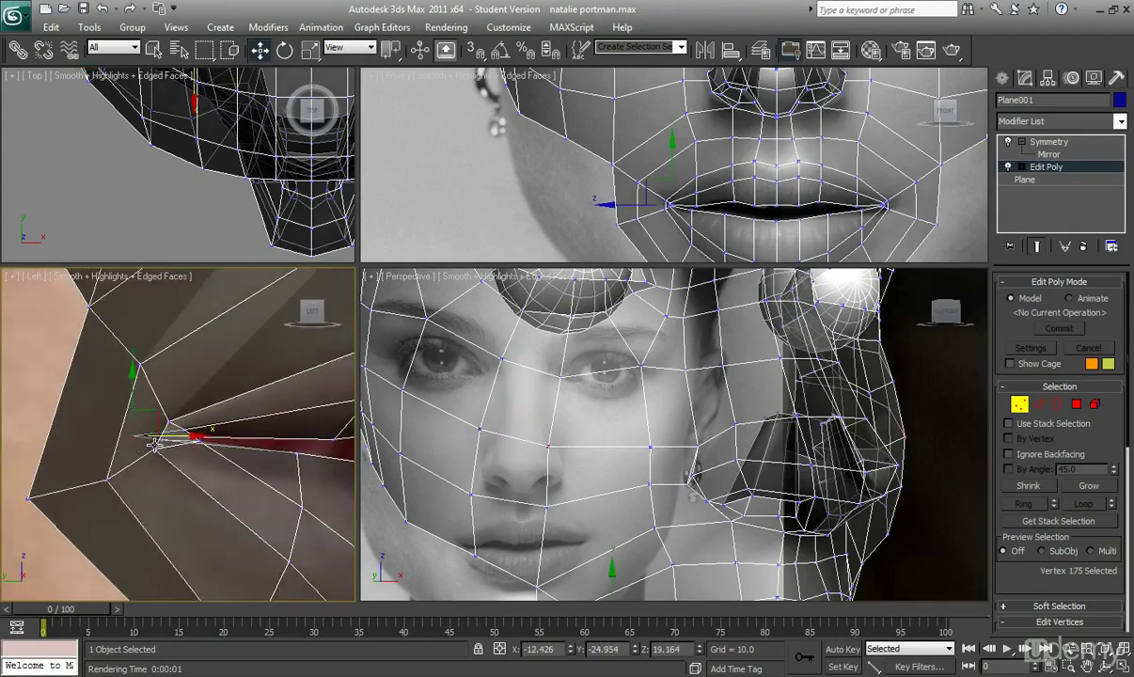
{"action": "left_click_drag", "start_coordinate": [170, 435], "coordinate": [245, 440]}
{"action": "scroll", "coordinate": [223, 443], "scroll_direction": "up", "scroll_amount": 4}
{"action": "left_click_drag", "start_coordinate": [184, 401], "coordinate": [200, 400]}
{"action": "scroll", "coordinate": [661, 199], "scroll_direction": "up", "scroll_amount": 8}
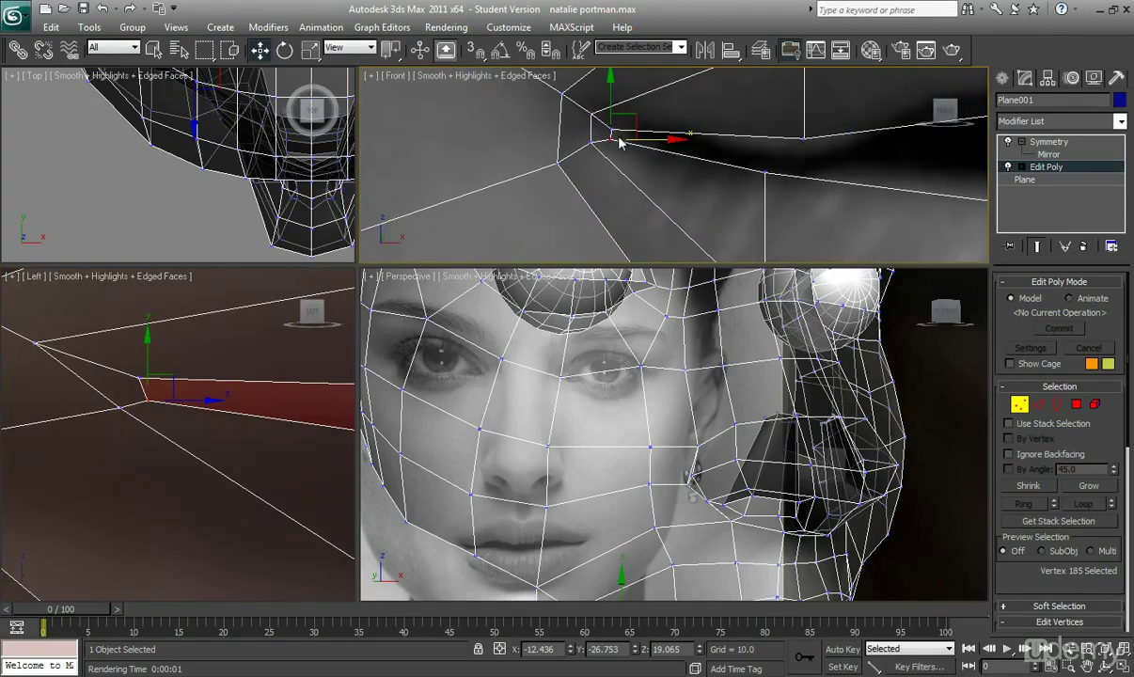
Examine the mouth corner in the Front view and the mouth and cheek profile in the Left view.
{"action": "scroll", "coordinate": [588, 132], "scroll_direction": "down", "scroll_amount": 4}
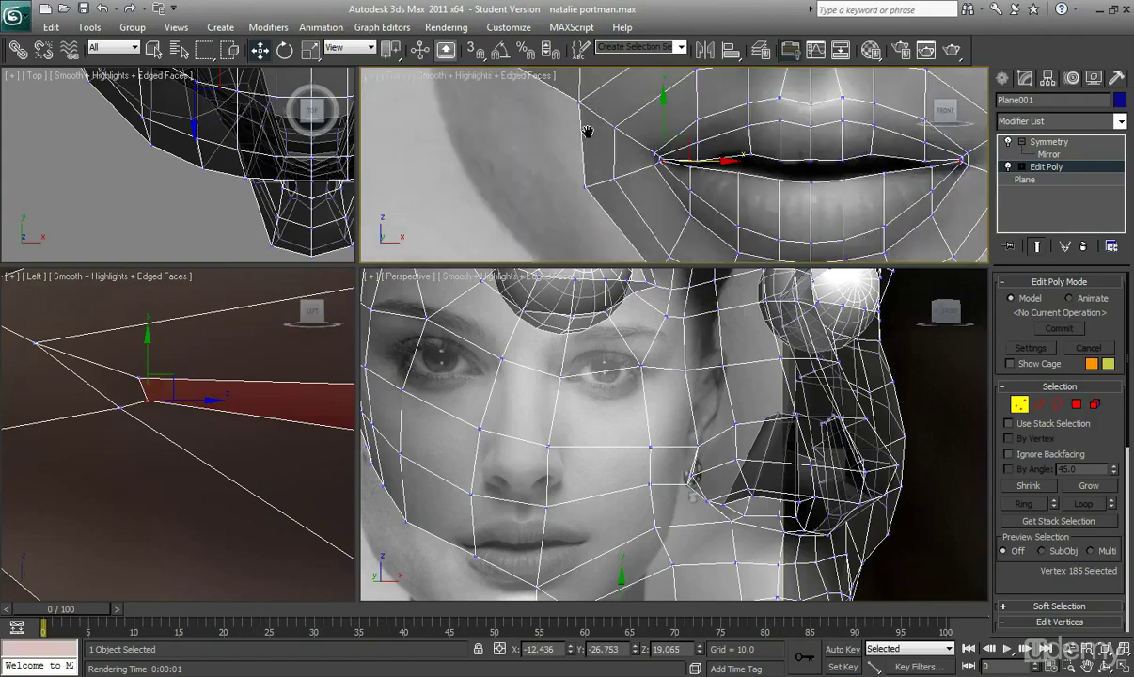
{"action": "scroll", "coordinate": [588, 134], "scroll_direction": "down", "scroll_amount": 3}
{"action": "scroll", "coordinate": [578, 150], "scroll_direction": "down", "scroll_amount": 2}
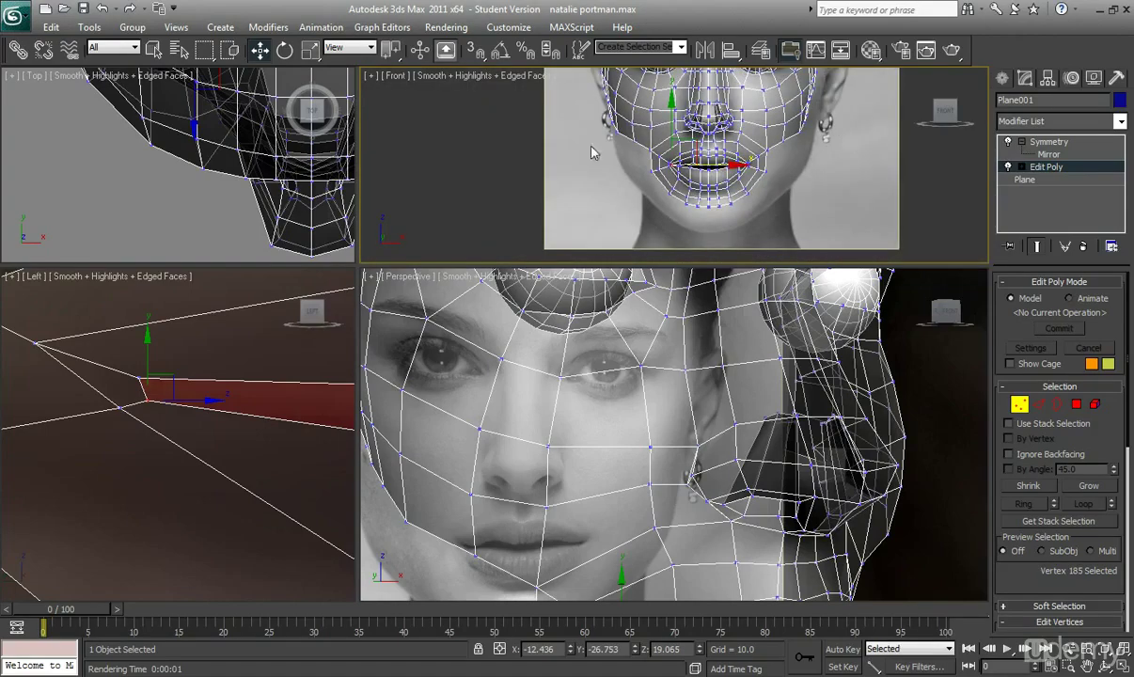
{"action": "scroll", "coordinate": [315, 340], "scroll_direction": "down", "scroll_amount": 8}
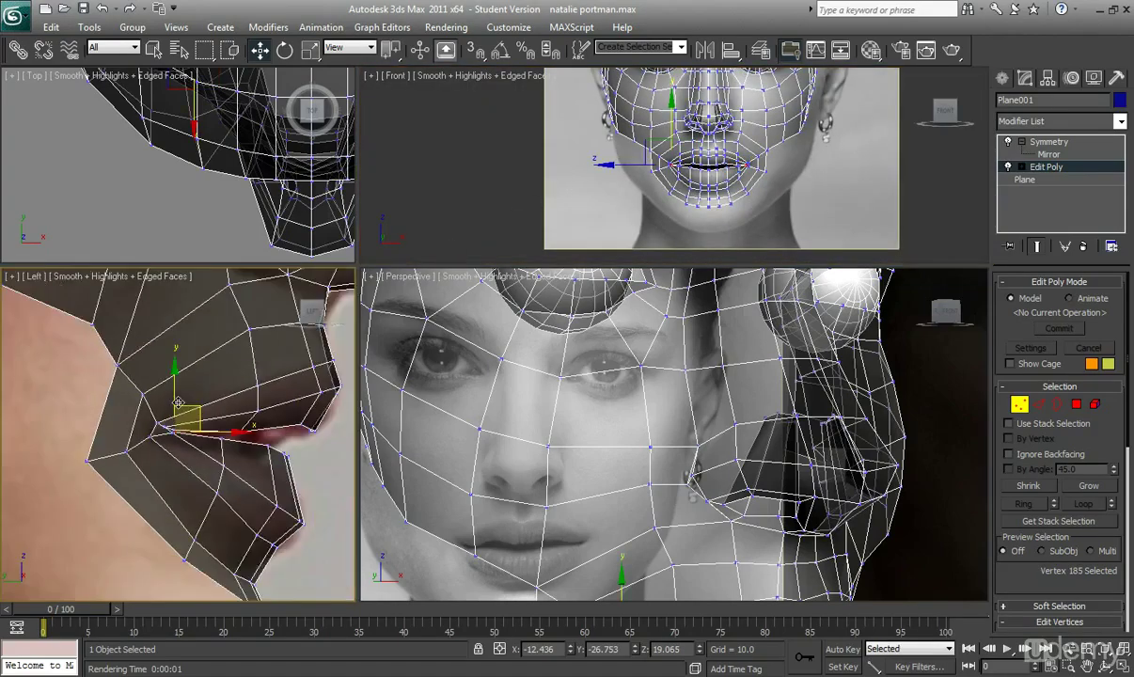
{"action": "scroll", "coordinate": [213, 428], "scroll_direction": "up", "scroll_amount": 6}
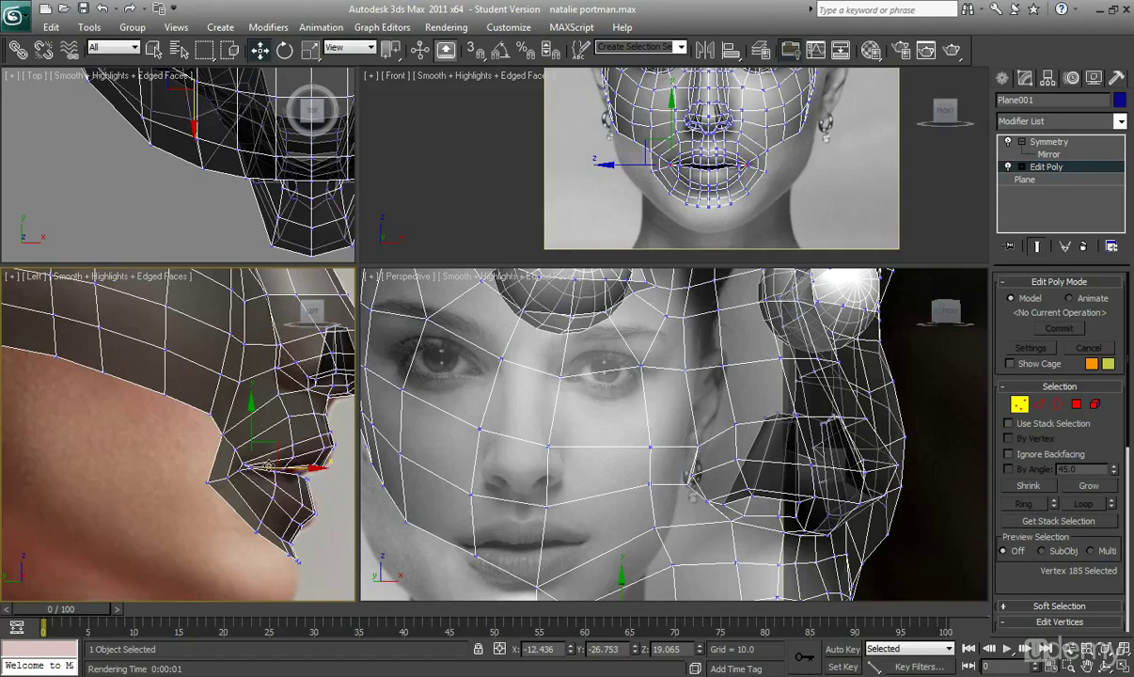
{"action": "scroll", "coordinate": [161, 397], "scroll_direction": "down", "scroll_amount": 3}
{"action": "scroll", "coordinate": [162, 398], "scroll_direction": "down", "scroll_amount": 3}
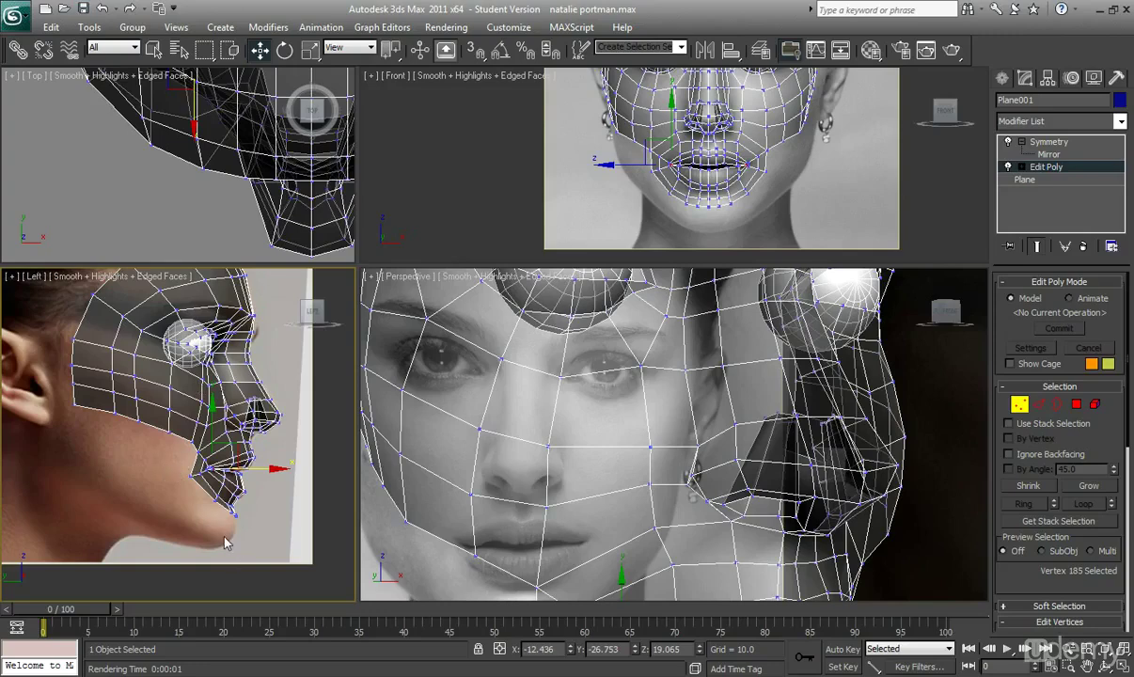
Shift the lower cheek border vertex above the mouth corner slightly back and down in the Left view.
{"action": "left_click", "coordinate": [1041, 407]}
{"action": "middle_click_drag", "start_coordinate": [226, 434], "coordinate": [206, 425]}
{"action": "scroll", "coordinate": [186, 422], "scroll_direction": "up", "scroll_amount": 2}
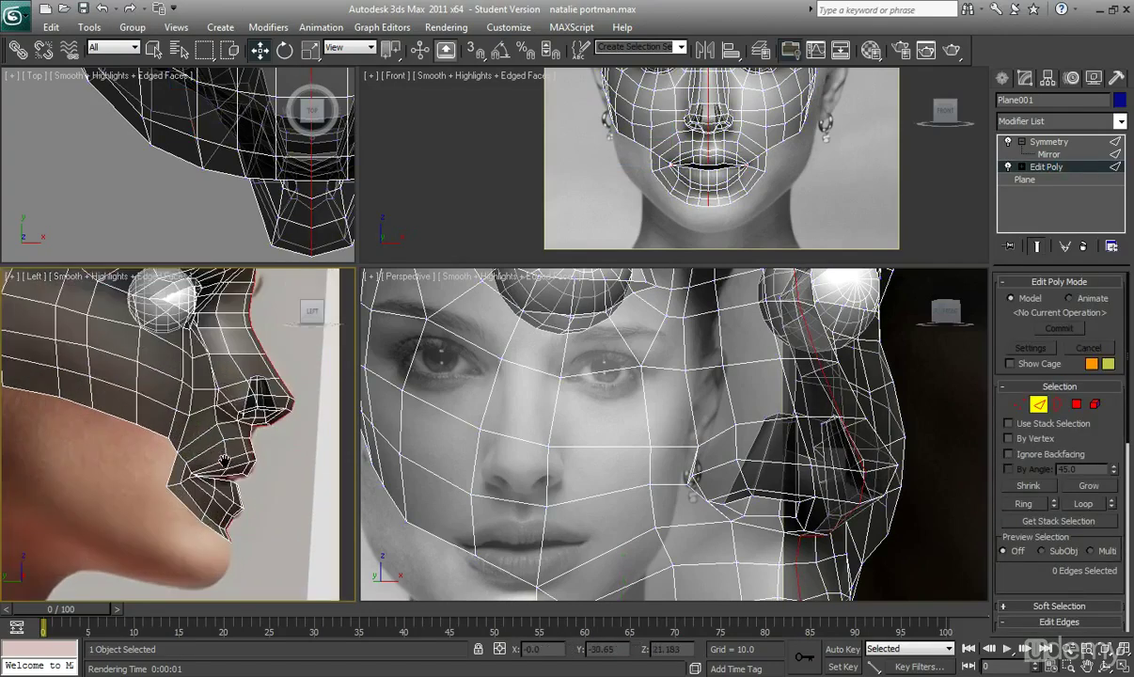
{"action": "left_click", "coordinate": [1019, 404]}
{"action": "left_click", "coordinate": [170, 434]}
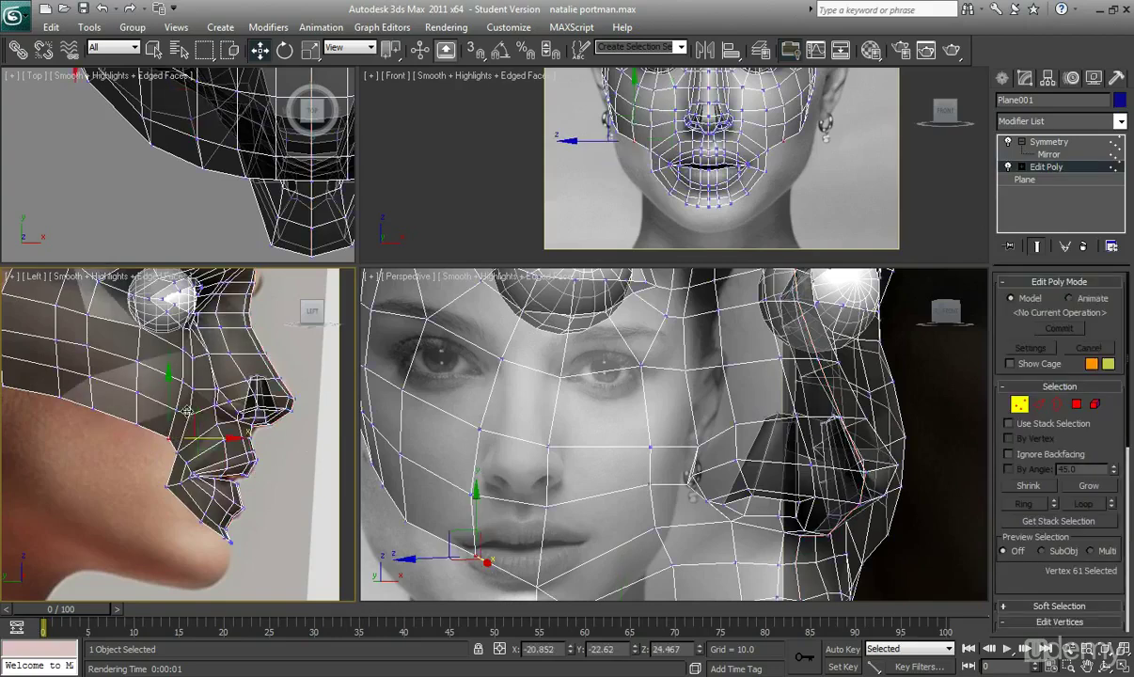
{"action": "left_click_drag", "start_coordinate": [190, 409], "coordinate": [188, 413]}
Move the three cheek vertices beside the nose slightly back in the Left view, and move the upper one back further.
{"action": "middle_click_drag", "start_coordinate": [652, 153], "coordinate": [663, 156]}
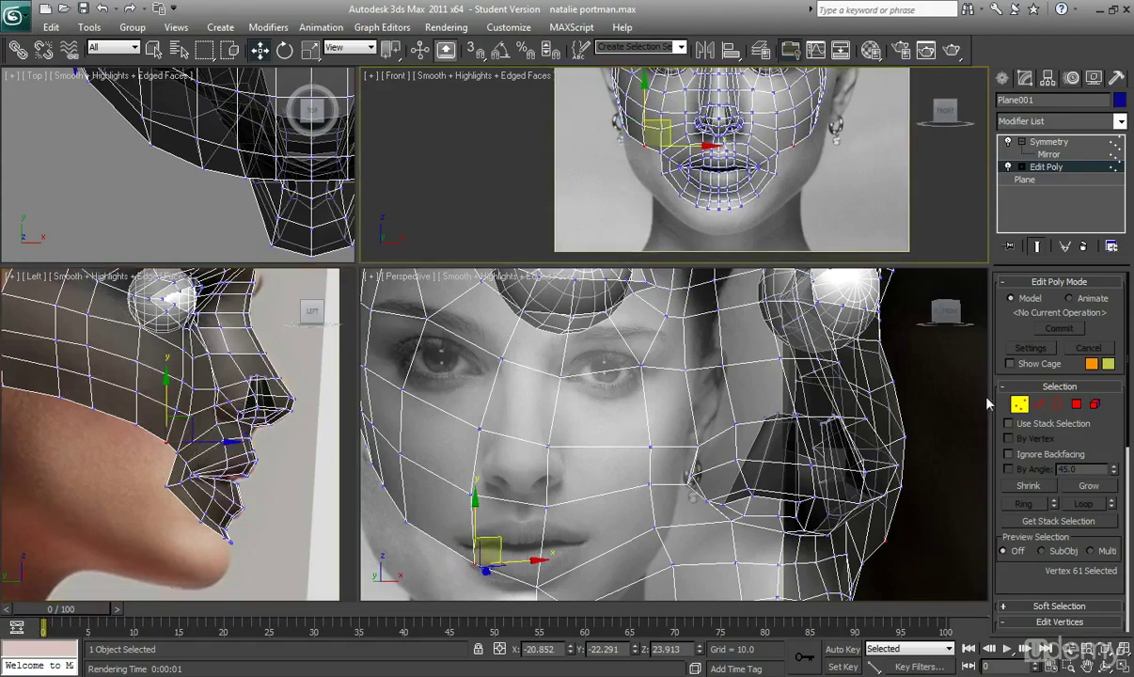
{"action": "middle_click_drag", "start_coordinate": [514, 456], "coordinate": [590, 455], "text": "alt"}
{"action": "left_click", "coordinate": [630, 377]}
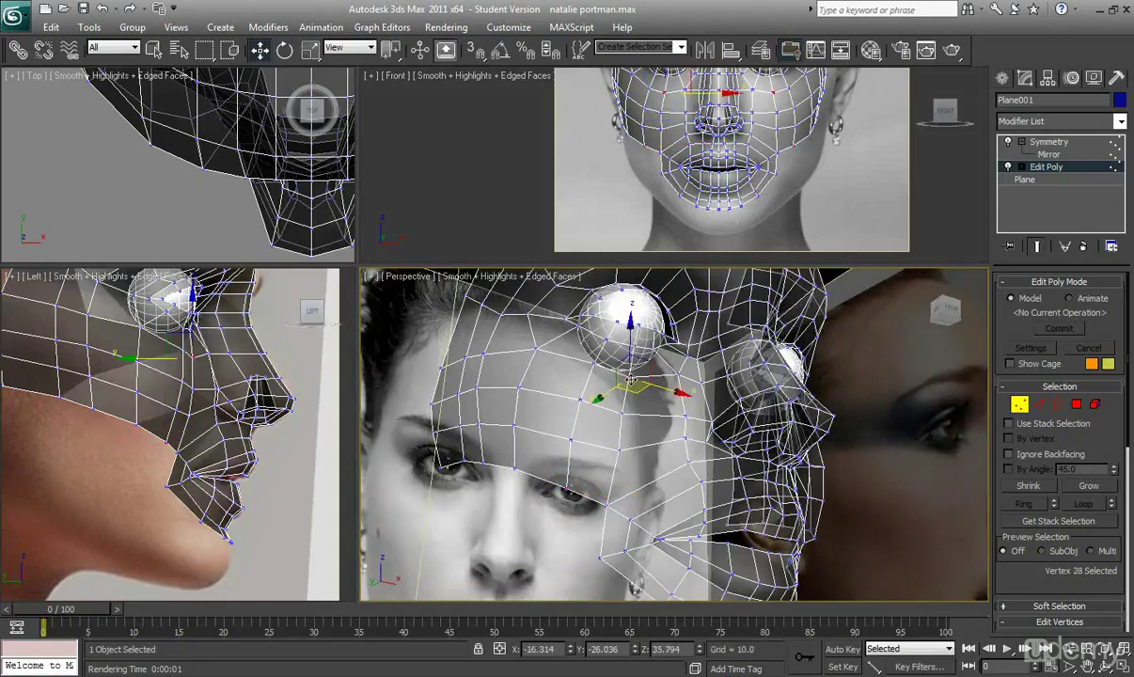
{"action": "middle_click_drag", "start_coordinate": [191, 404], "coordinate": [187, 451]}
{"action": "scroll", "coordinate": [187, 452], "scroll_direction": "up", "scroll_amount": 2}
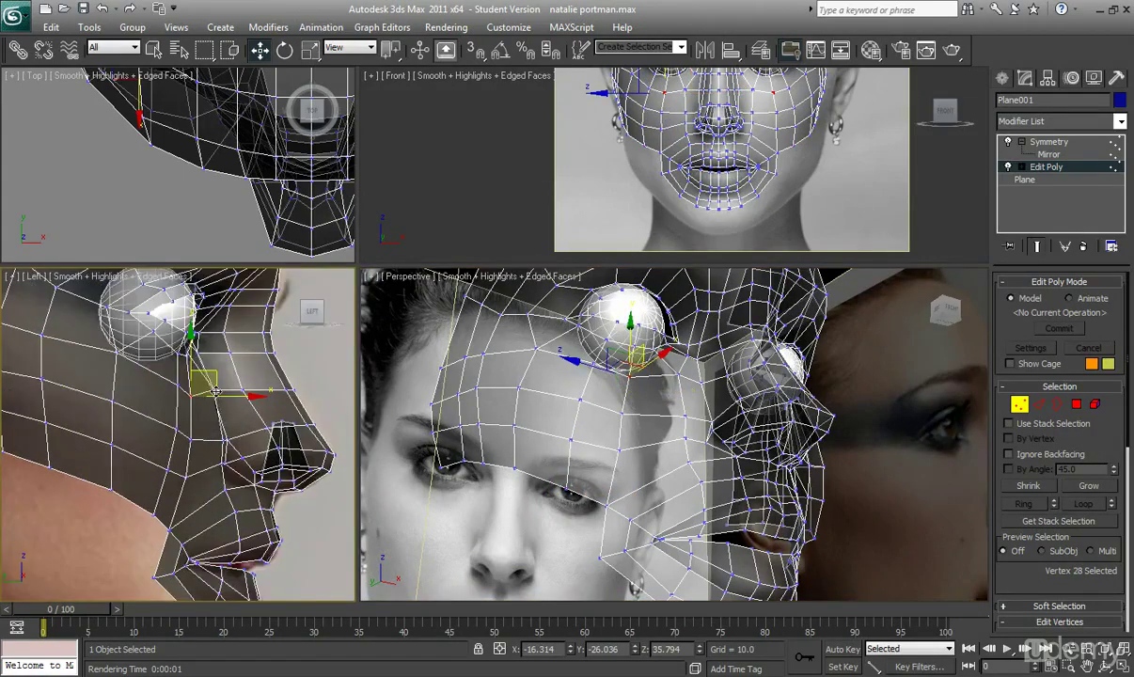
{"action": "left_click", "coordinate": [215, 389]}
{"action": "middle_click_drag", "start_coordinate": [686, 401], "coordinate": [676, 463], "text": "alt"}
{"action": "left_click", "coordinate": [670, 452], "text": "ctrl"}
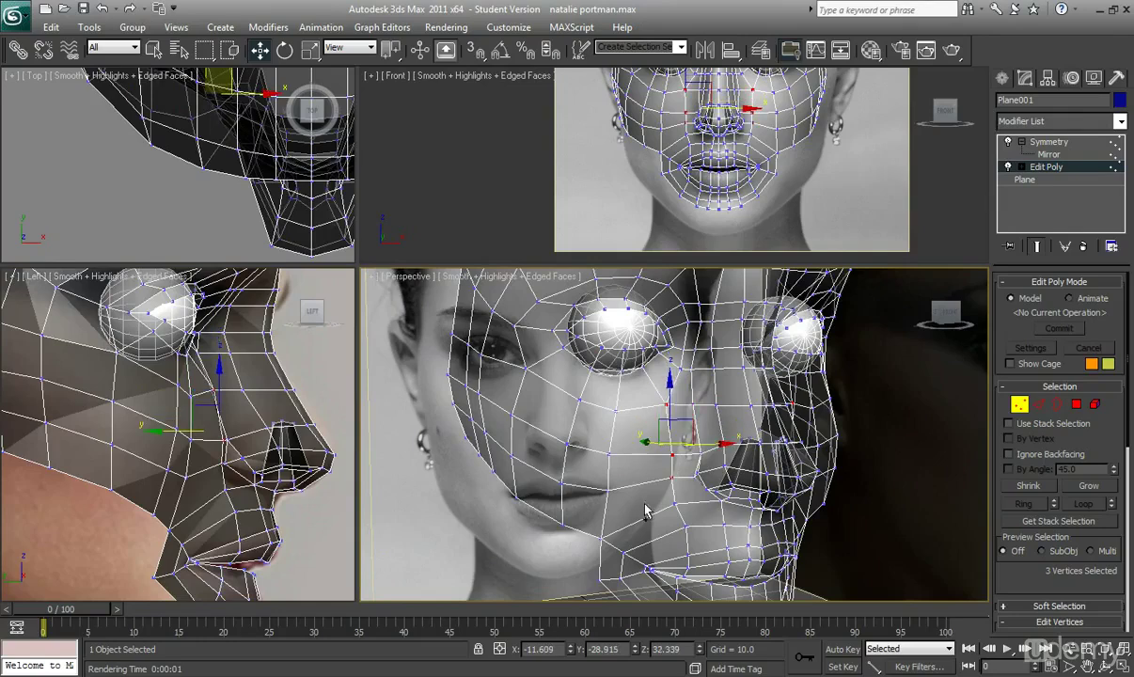
{"action": "scroll", "coordinate": [214, 430], "scroll_direction": "up", "scroll_amount": 2}
{"action": "middle_click_drag", "start_coordinate": [214, 430], "coordinate": [245, 471]}
{"action": "left_click_drag", "start_coordinate": [296, 478], "coordinate": [290, 482]}
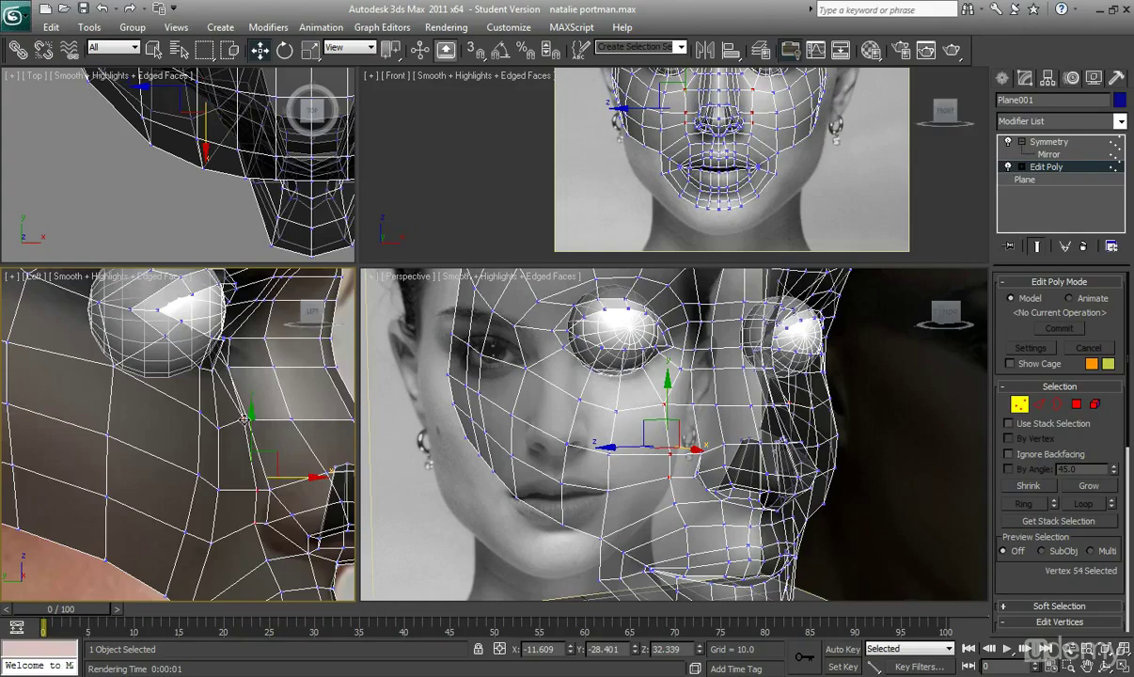
{"action": "left_click", "coordinate": [279, 418]}
{"action": "left_click_drag", "start_coordinate": [279, 418], "coordinate": [310, 419]}
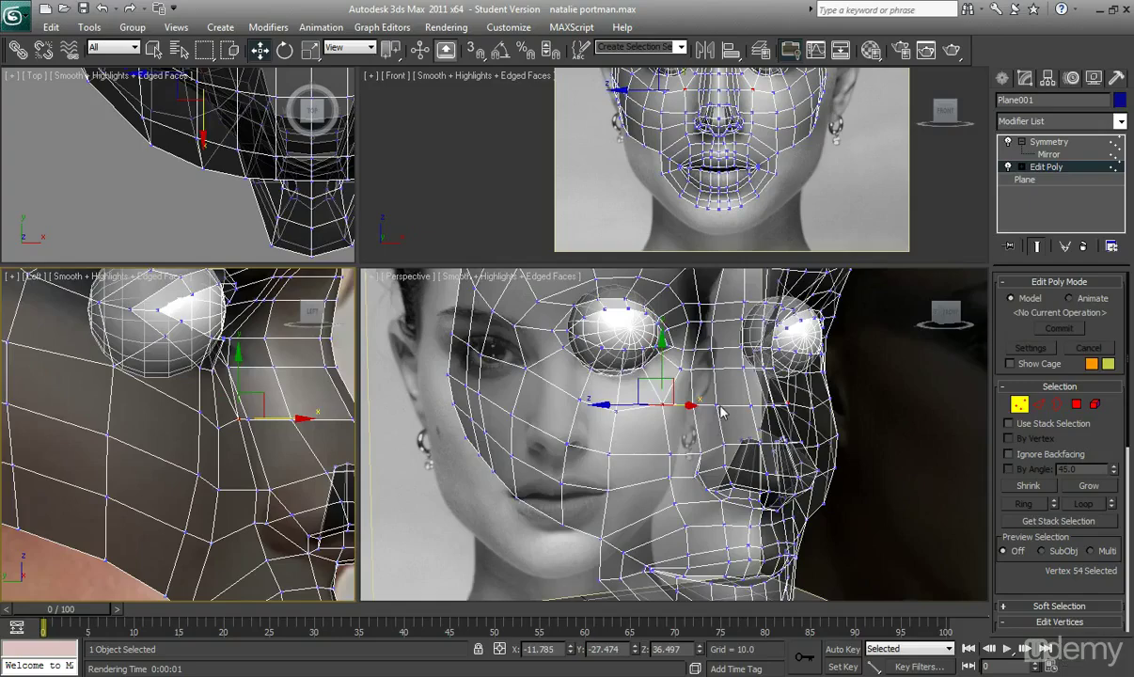
Move the vertex below the inner eye corner slightly back in the Left view and turn off see-through display.
{"action": "right_click", "coordinate": [721, 411]}
{"action": "left_click", "coordinate": [680, 369]}
{"action": "middle_click_drag", "start_coordinate": [678, 376], "coordinate": [748, 422], "text": "alt"}
{"action": "middle_click_drag", "start_coordinate": [321, 379], "coordinate": [327, 388]}
{"action": "left_click_drag", "start_coordinate": [282, 377], "coordinate": [273, 377]}
{"action": "mouse_move", "coordinate": [672, 466]}
{"action": "middle_mouse_down"}
{"action": "mouse_move", "coordinate": [644, 439]}
{"action": "mouse_move", "coordinate": [630, 395]}
{"action": "mouse_move", "coordinate": [686, 458]}
{"action": "middle_mouse_up"}
{"action": "key", "text": "alt+x"}
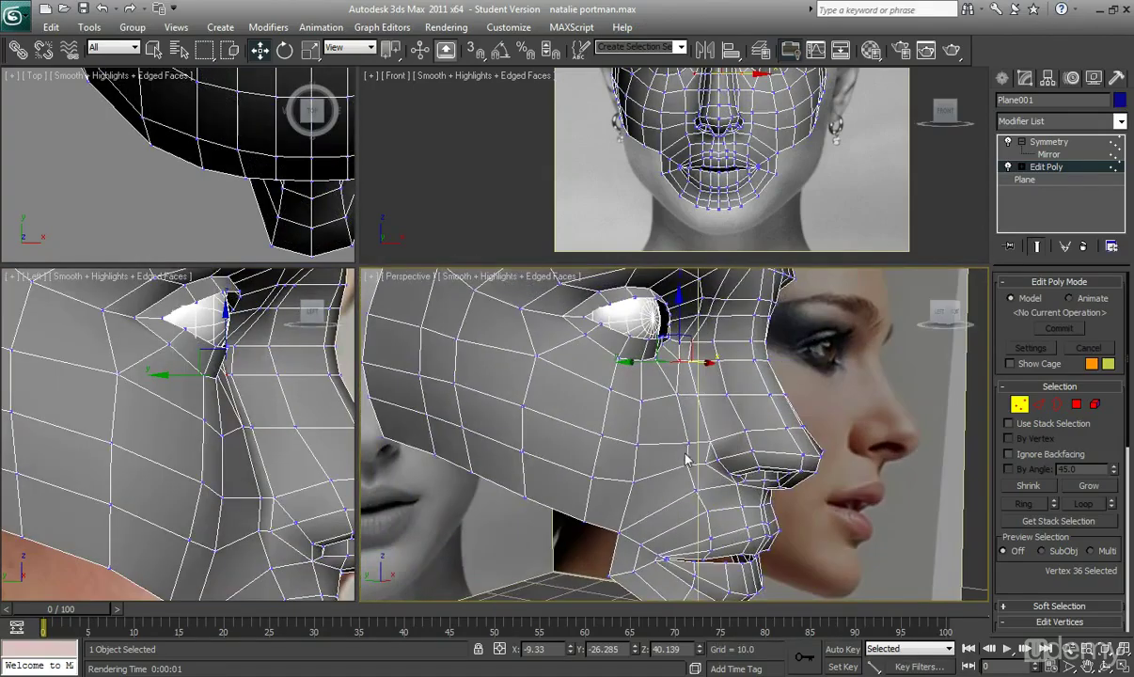
With see-through display on again, move two vertices beside the nose slightly back, and the lower one a little further.
{"action": "left_click", "coordinate": [687, 443]}
{"action": "left_click", "coordinate": [679, 395], "text": "ctrl"}
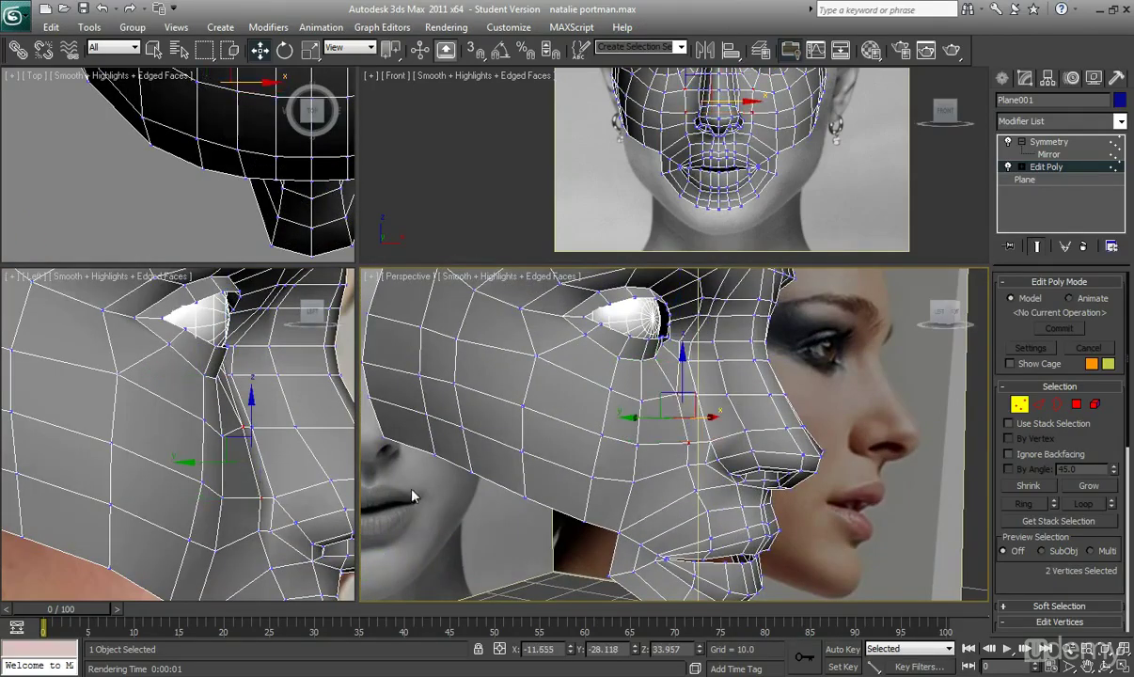
{"action": "middle_click_drag", "start_coordinate": [276, 456], "coordinate": [288, 458]}
{"action": "key", "text": "alt+x"}
{"action": "left_click_drag", "start_coordinate": [308, 466], "coordinate": [302, 474]}
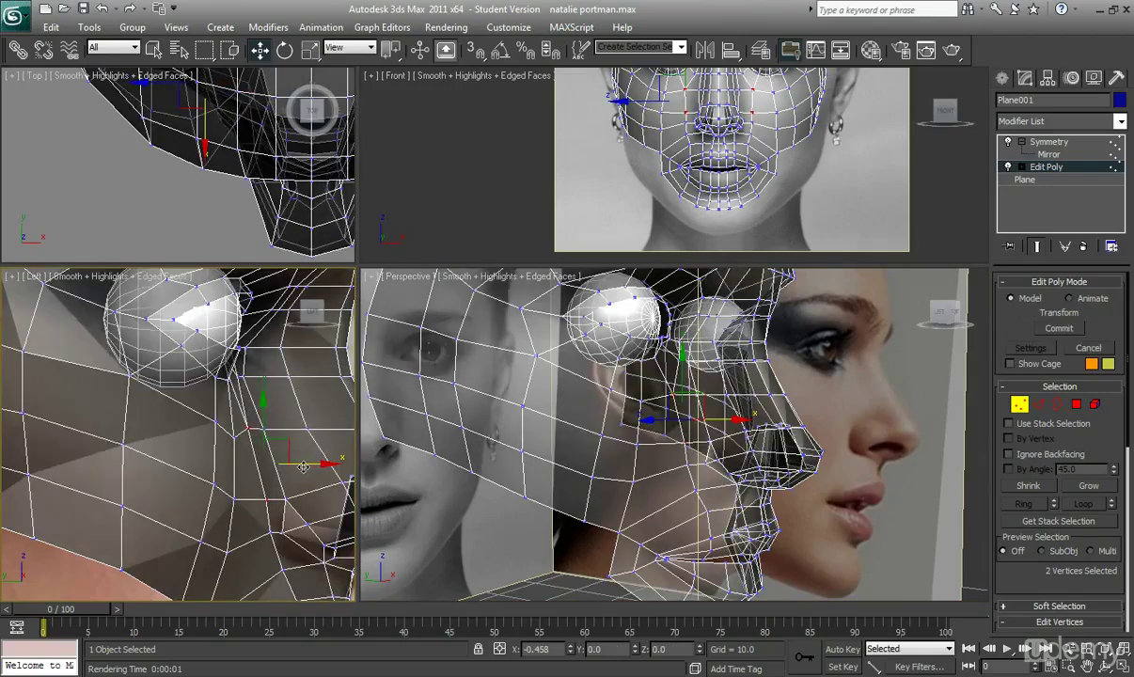
{"action": "left_click", "coordinate": [266, 499]}
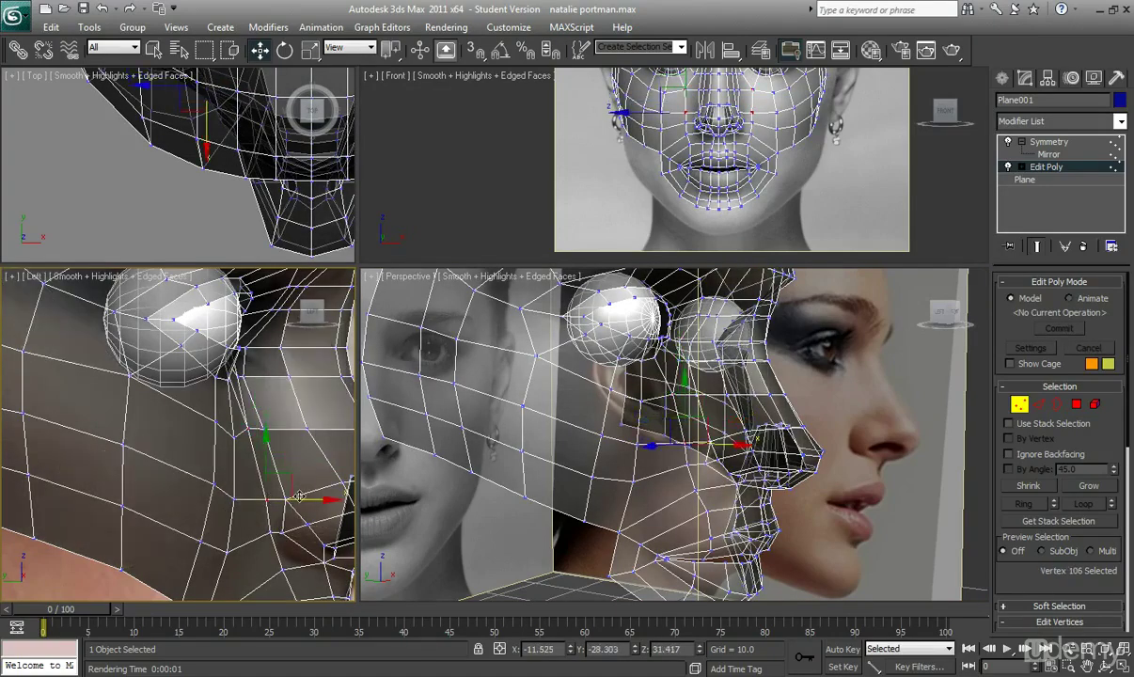
{"action": "left_click_drag", "start_coordinate": [298, 498], "coordinate": [292, 499]}
Examine the cheek and jaw outline against the side photo in the Left and Perspective views.
{"action": "scroll", "coordinate": [284, 527], "scroll_direction": "down", "scroll_amount": 3}
{"action": "middle_click_drag", "start_coordinate": [276, 573], "coordinate": [251, 420]}
{"action": "middle_click_drag", "start_coordinate": [131, 457], "coordinate": [183, 489]}
{"action": "scroll", "coordinate": [174, 468], "scroll_direction": "down", "scroll_amount": 3}
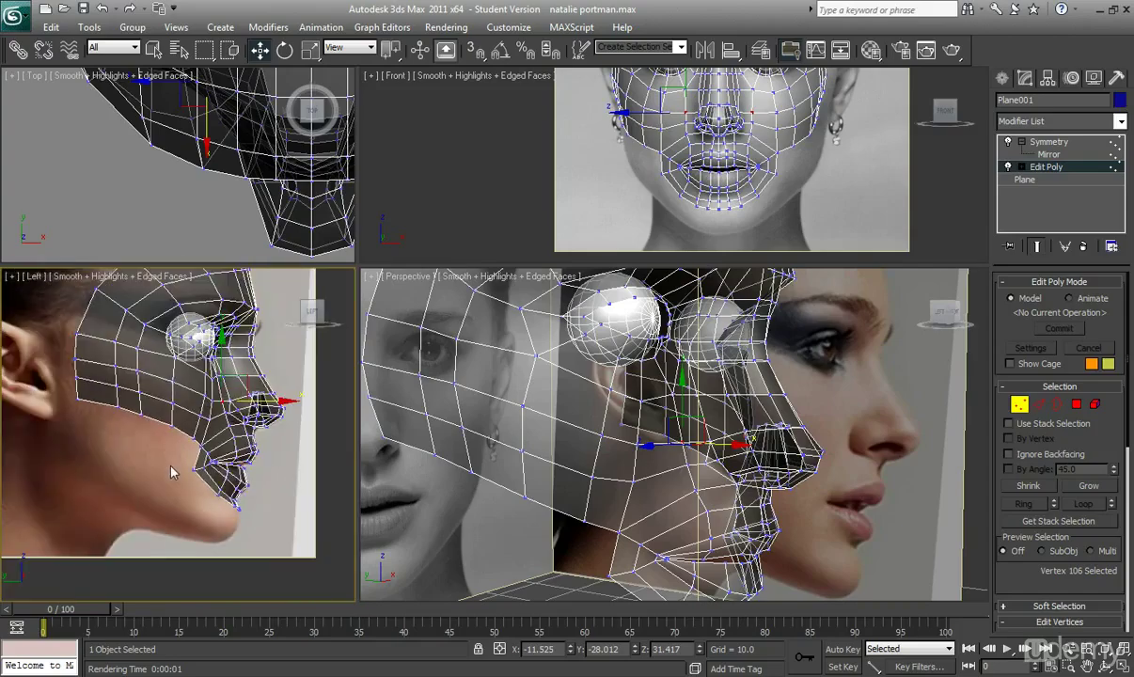
{"action": "scroll", "coordinate": [181, 459], "scroll_direction": "up", "scroll_amount": 1}
{"action": "mouse_move", "coordinate": [613, 512]}
{"action": "middle_mouse_down", "text": "alt"}
{"action": "mouse_move", "coordinate": [562, 433]}
{"action": "mouse_move", "coordinate": [549, 432]}
{"action": "mouse_move", "coordinate": [579, 428]}
{"action": "mouse_move", "coordinate": [591, 452]}
{"action": "mouse_move", "coordinate": [526, 493]}
{"action": "mouse_move", "coordinate": [587, 484]}
{"action": "mouse_move", "coordinate": [503, 461]}
{"action": "mouse_move", "coordinate": [613, 492]}
{"action": "middle_mouse_up", "text": "alt"}
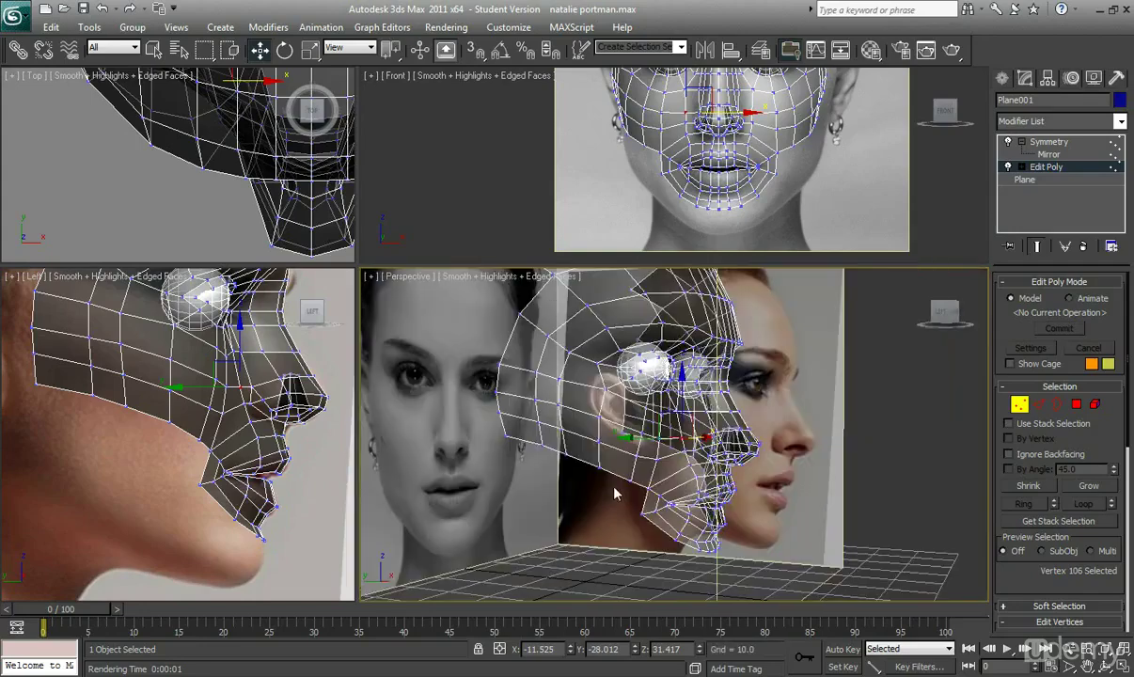
Extrude the five open border edges along the lower cheek downward in the Left view to form a new polygon strip.
{"action": "left_click", "coordinate": [1037, 404]}
{"action": "scroll", "coordinate": [178, 435], "scroll_direction": "up", "scroll_amount": 3}
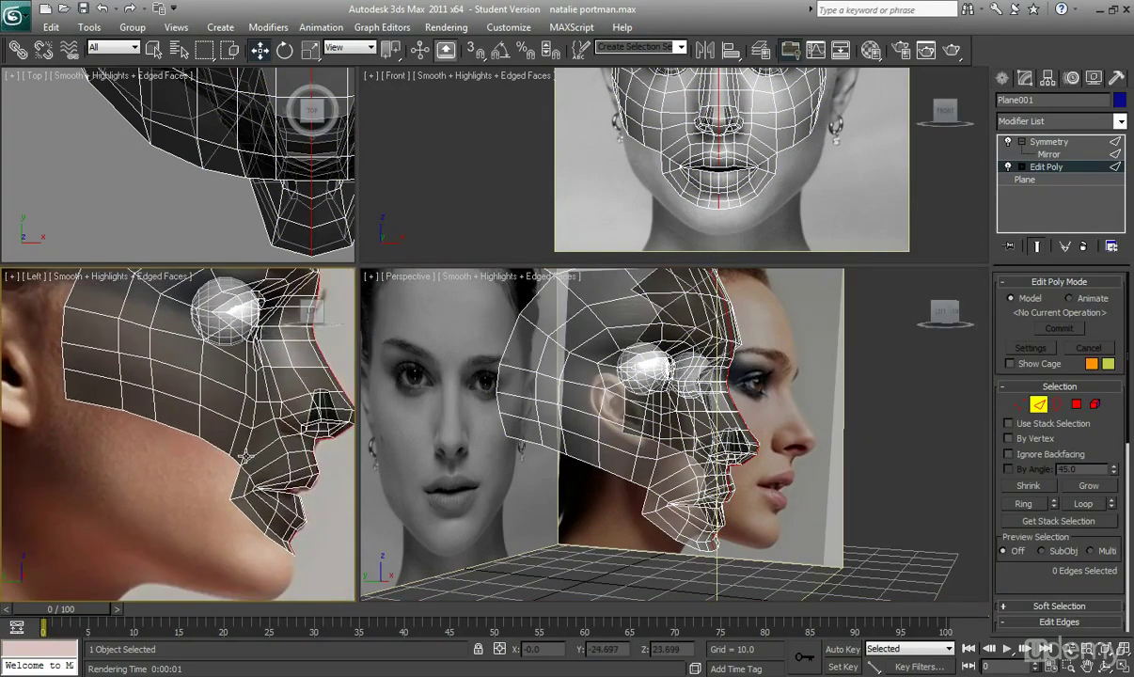
{"action": "left_click", "coordinate": [234, 460]}
{"action": "left_click", "coordinate": [214, 445], "text": "ctrl"}
{"action": "left_click", "coordinate": [175, 427], "text": "ctrl"}
{"action": "left_click", "coordinate": [139, 414], "text": "ctrl"}
{"action": "left_click", "coordinate": [106, 405], "text": "ctrl"}
{"action": "middle_click_drag", "start_coordinate": [161, 393], "coordinate": [144, 392]}
{"action": "left_click_drag", "start_coordinate": [154, 388], "coordinate": [159, 426], "text": "shift"}
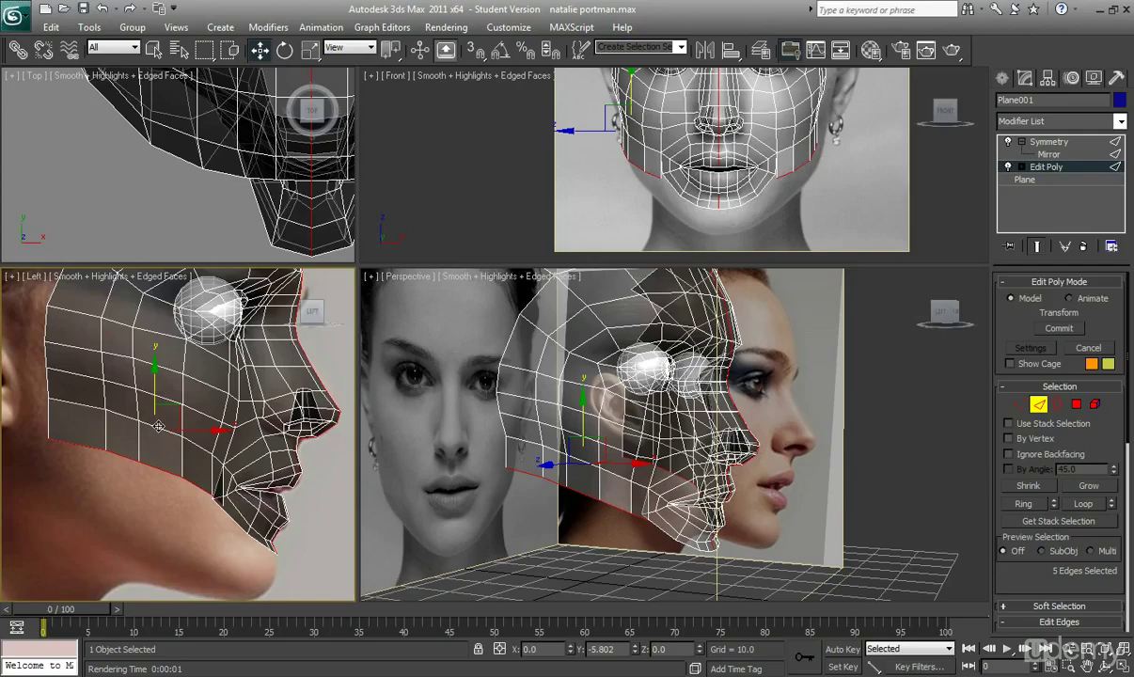
Adjust the depth of the extruded cheek edges in the Left view to follow the side photo.
{"action": "scroll", "coordinate": [158, 426], "scroll_direction": "up", "scroll_amount": 4}
{"action": "left_click_drag", "start_coordinate": [179, 459], "coordinate": [157, 459]}
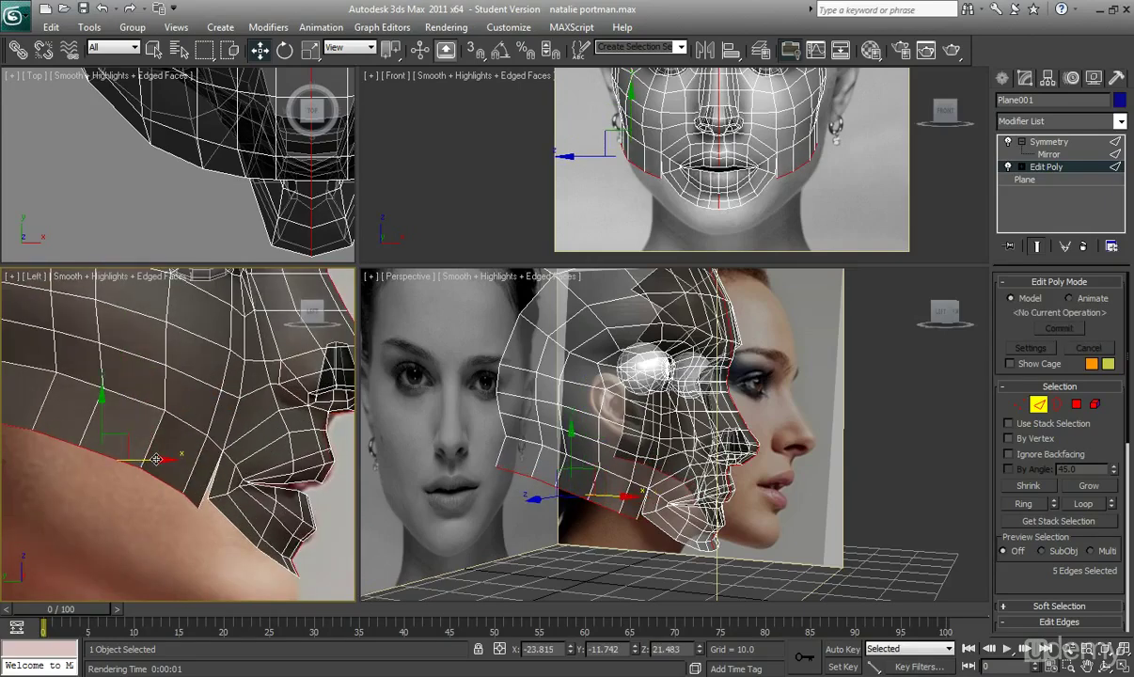
{"action": "scroll", "coordinate": [213, 361], "scroll_direction": "down", "scroll_amount": 4}
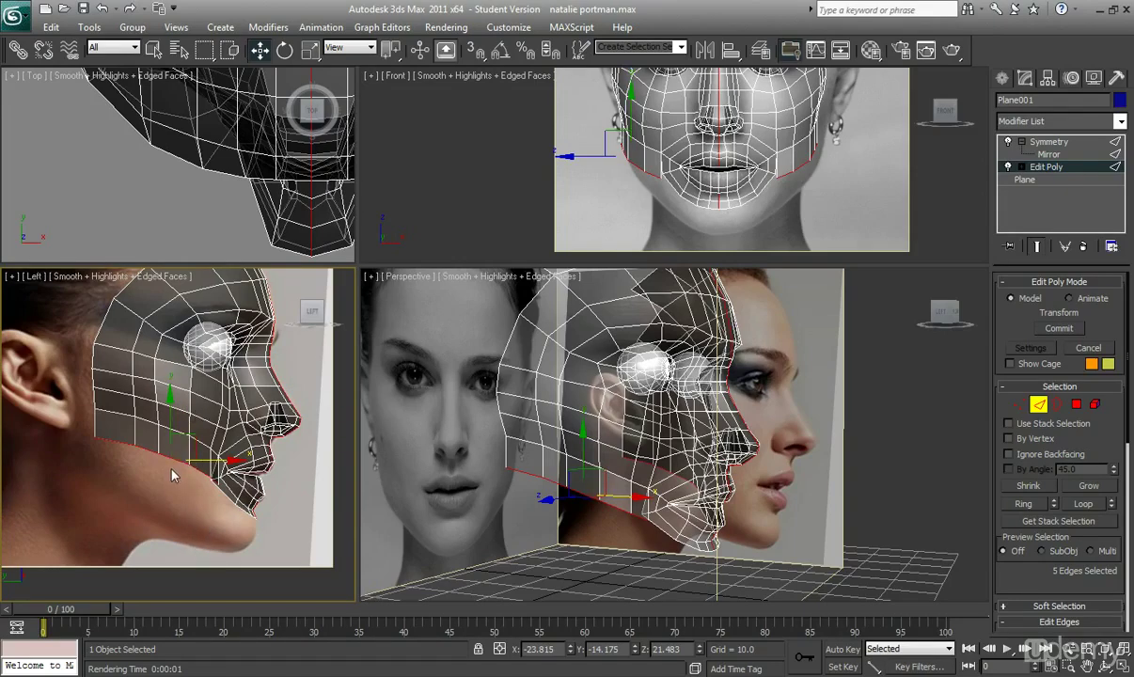
{"action": "scroll", "coordinate": [182, 468], "scroll_direction": "up", "scroll_amount": 3}
{"action": "scroll", "coordinate": [181, 459], "scroll_direction": "down", "scroll_amount": 4}
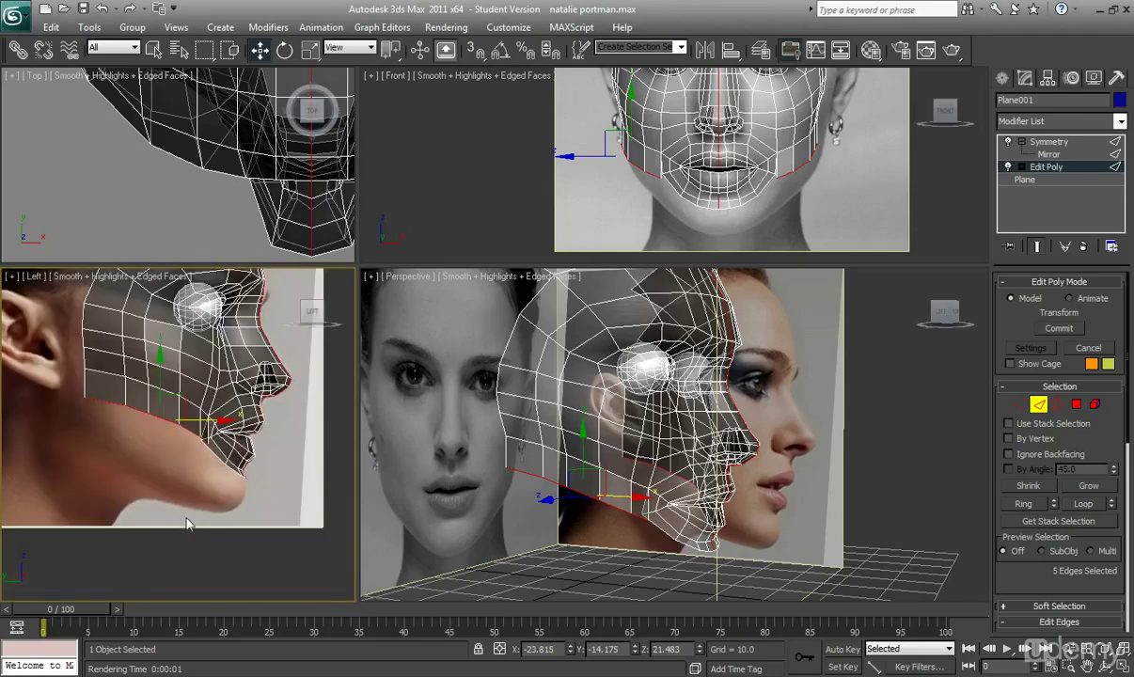
Move the new strip's vertex that overlaps the mouth border back along the cheek edge in the Left view.
{"action": "key", "text": "1"}
{"action": "scroll", "coordinate": [164, 400], "scroll_direction": "up", "scroll_amount": 5}
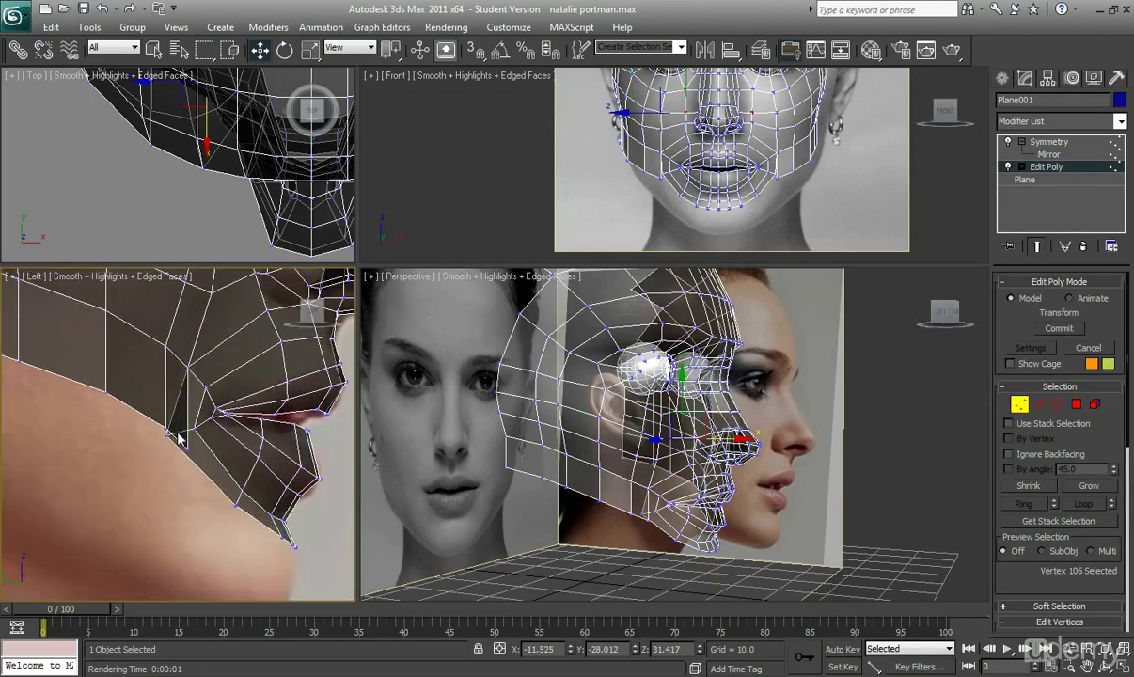
{"action": "left_click", "coordinate": [167, 426]}
{"action": "left_click_drag", "start_coordinate": [183, 409], "coordinate": [163, 403]}
Target weld the front end vertex of the new cheek strip to the adjacent outer vertex of the mouth mesh.
{"action": "left_click", "coordinate": [190, 451]}
{"action": "left_click", "coordinate": [188, 449]}
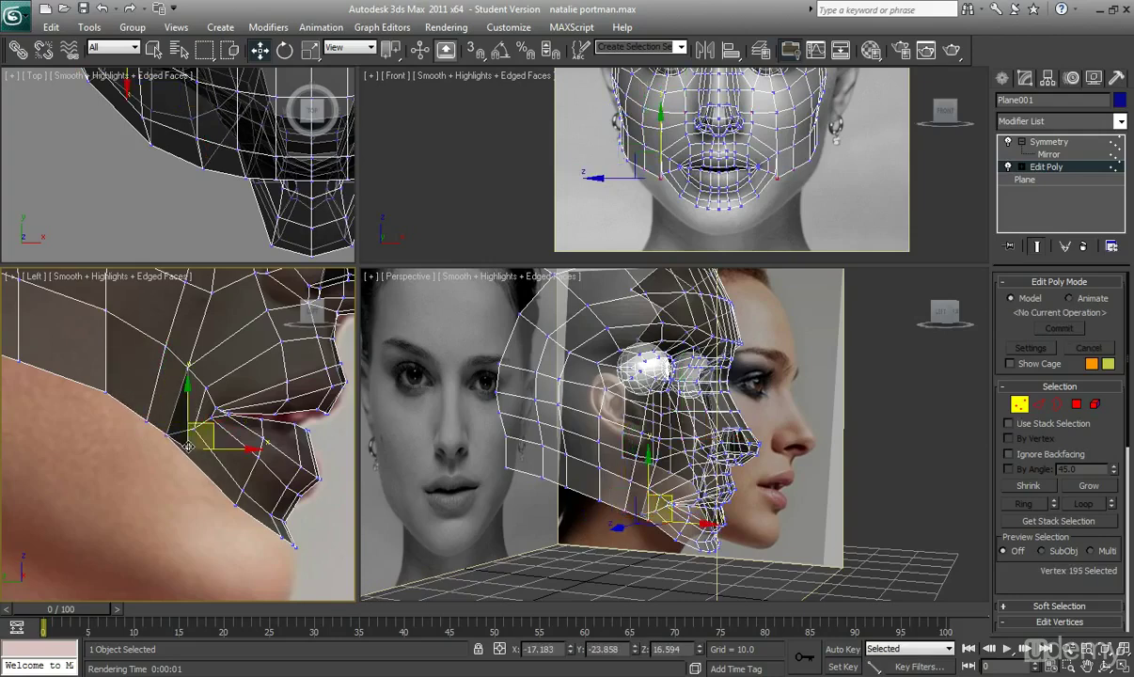
{"action": "scroll", "coordinate": [1087, 607], "scroll_direction": "down", "scroll_amount": 5}
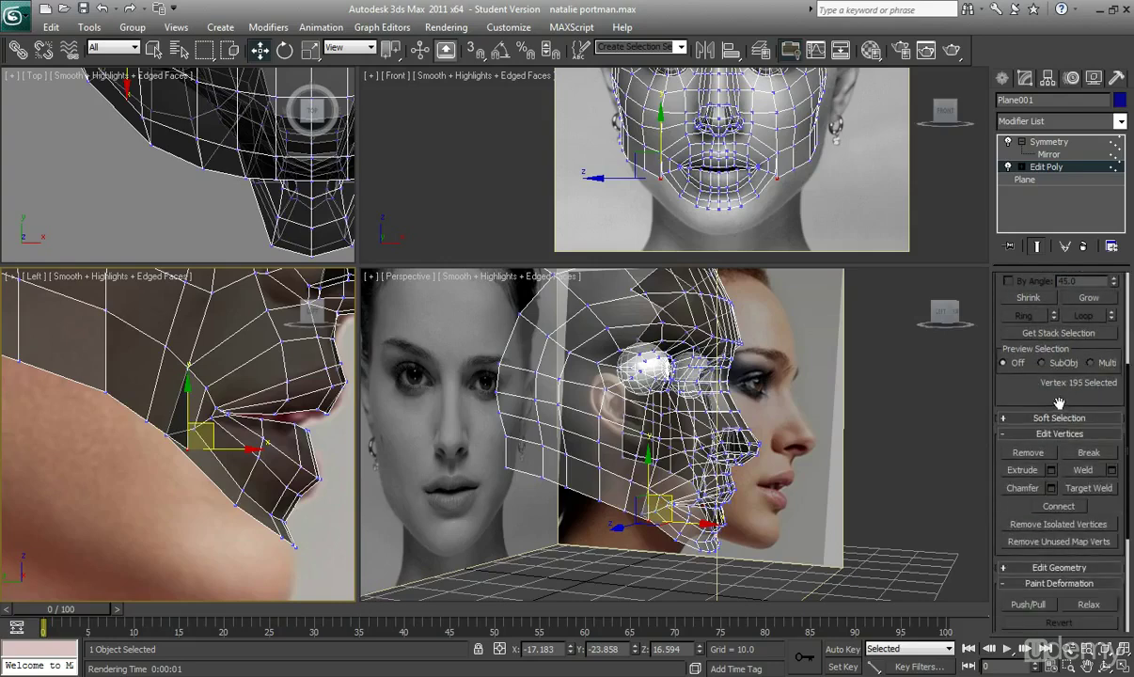
{"action": "left_click", "coordinate": [1088, 487]}
{"action": "scroll", "coordinate": [222, 389], "scroll_direction": "up", "scroll_amount": 2}
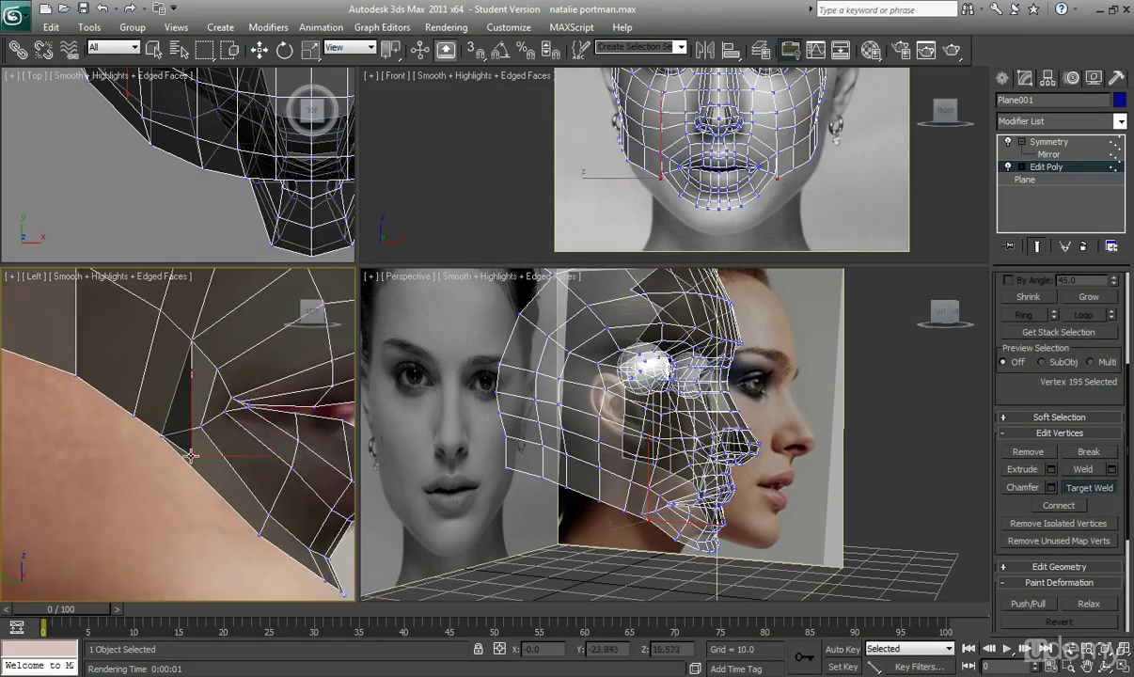
{"action": "left_click", "coordinate": [162, 433]}
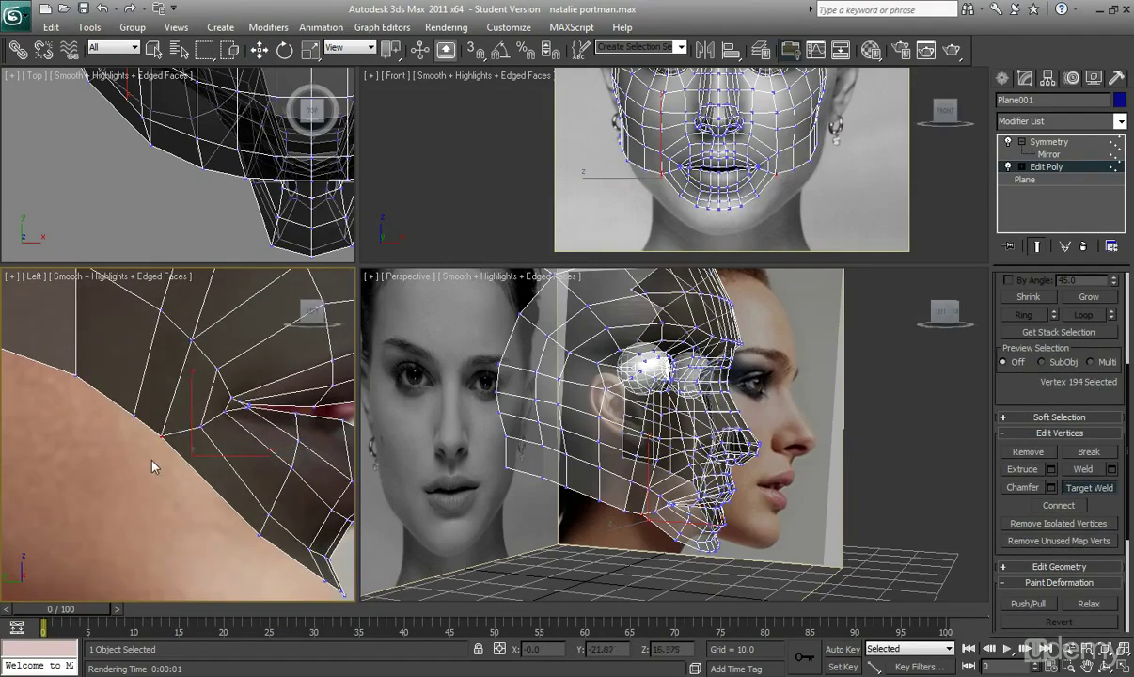
Stop target welding and adjust the lower border vertices of the new cheek strip in the Left view.
{"action": "right_click", "coordinate": [153, 460]}
{"action": "scroll", "coordinate": [156, 453], "scroll_direction": "down", "scroll_amount": 2}
{"action": "middle_click_drag", "start_coordinate": [146, 406], "coordinate": [227, 500]}
{"action": "scroll", "coordinate": [226, 499], "scroll_direction": "down", "scroll_amount": 2}
{"action": "scroll", "coordinate": [214, 496], "scroll_direction": "up", "scroll_amount": 2}
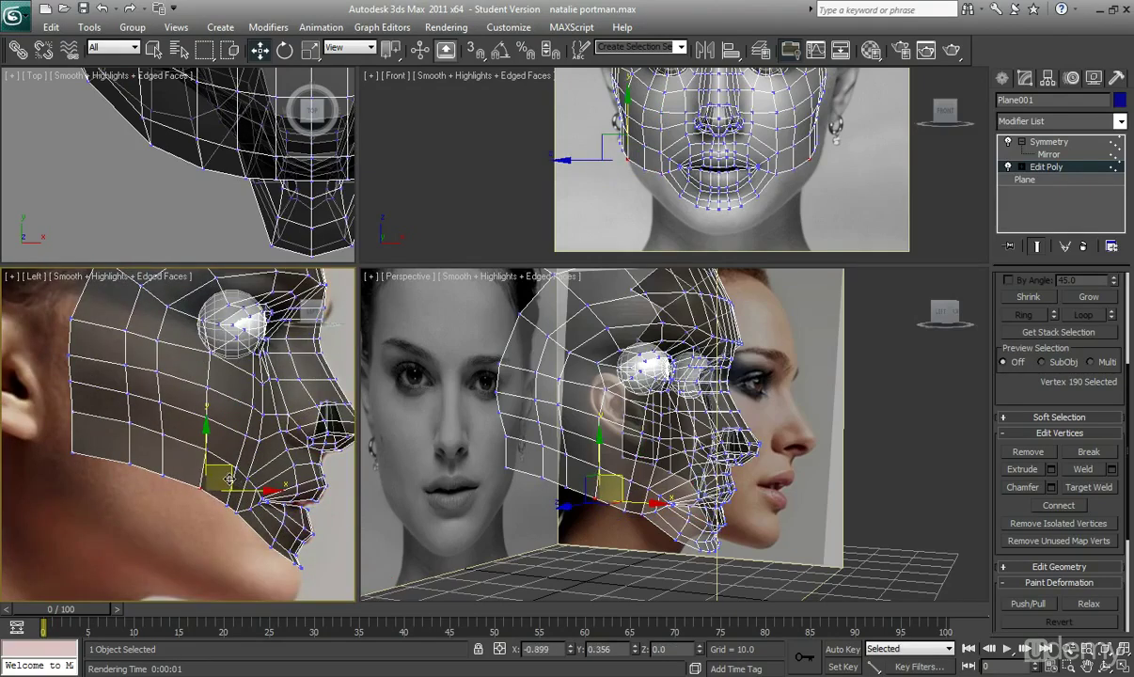
{"action": "left_click", "coordinate": [200, 440]}
{"action": "left_click", "coordinate": [236, 452]}
{"action": "left_click_drag", "start_coordinate": [187, 410], "coordinate": [235, 449]}
{"action": "left_click_drag", "start_coordinate": [52, 436], "coordinate": [128, 453]}
{"action": "scroll", "coordinate": [128, 452], "scroll_direction": "down", "scroll_amount": 2}
{"action": "middle_click_drag", "start_coordinate": [125, 445], "coordinate": [124, 474]}
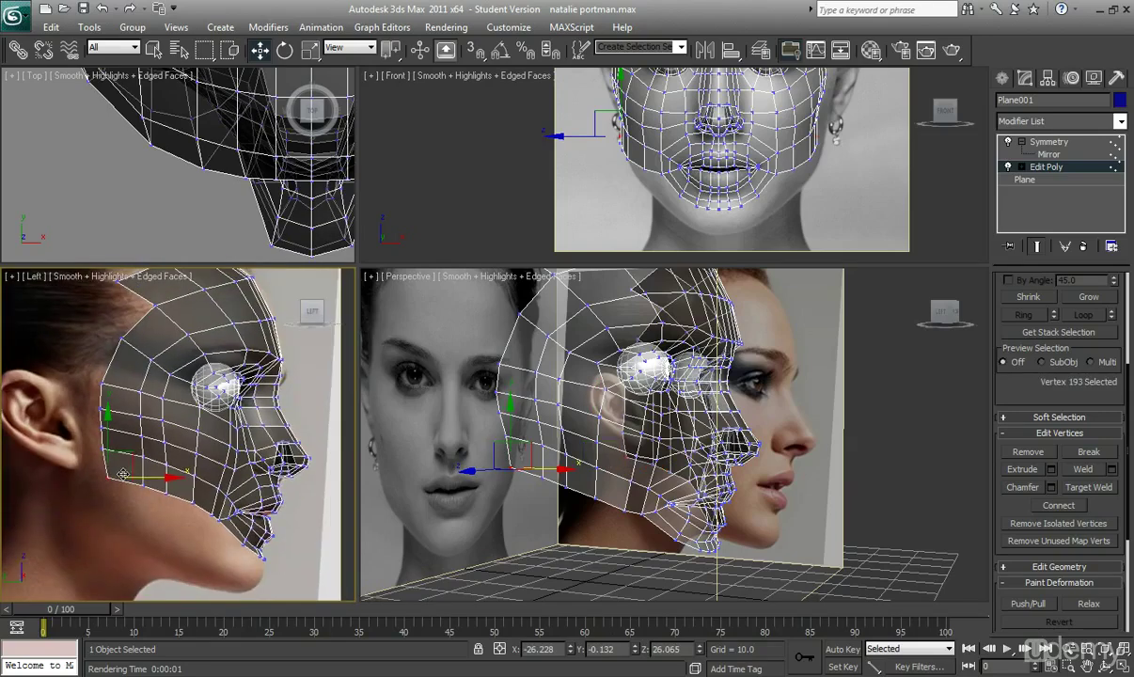
{"action": "left_click", "coordinate": [141, 485]}
{"action": "left_click_drag", "start_coordinate": [170, 484], "coordinate": [175, 484]}
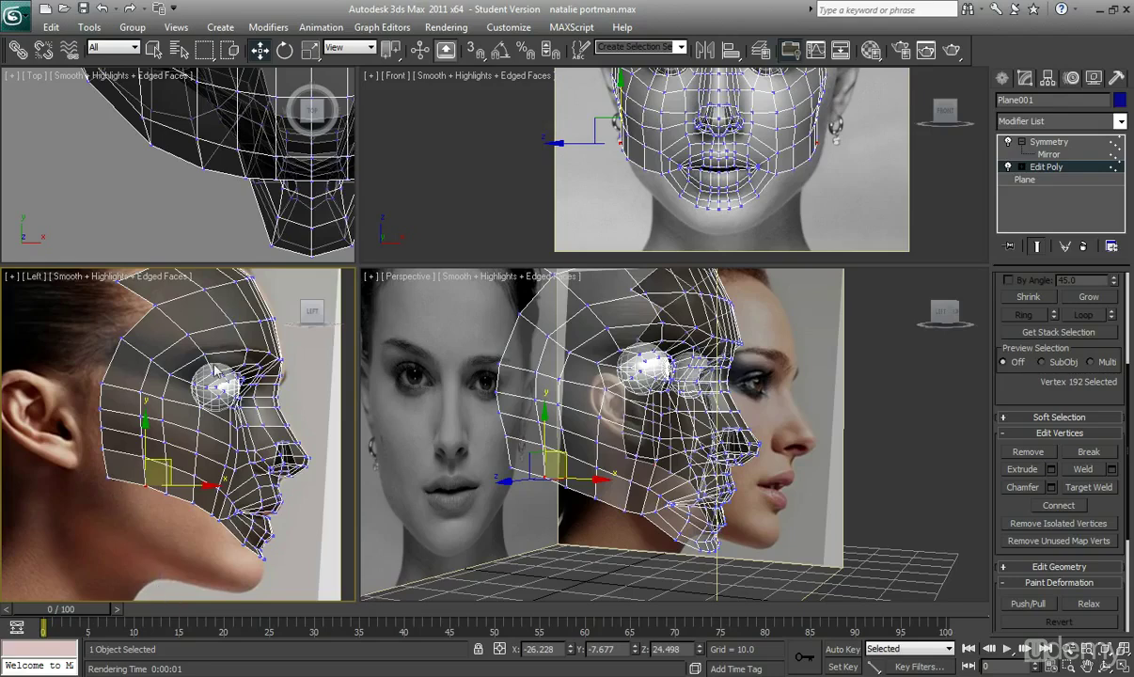
Move the cheek strip's rear and middle border vertices downward in the Left view, spacing them toward the mouth corner.
{"action": "left_click", "coordinate": [157, 510]}
{"action": "scroll", "coordinate": [170, 505], "scroll_direction": "up", "scroll_amount": 2}
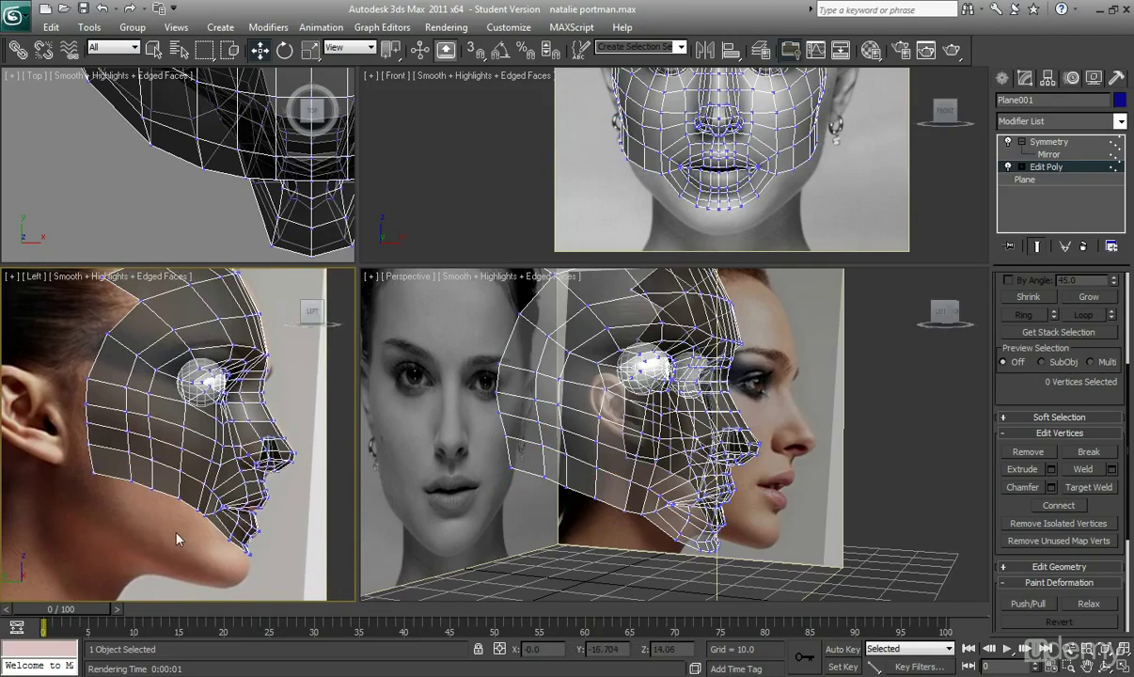
{"action": "scroll", "coordinate": [167, 505], "scroll_direction": "up", "scroll_amount": 2}
{"action": "middle_click_drag", "start_coordinate": [176, 537], "coordinate": [158, 485]}
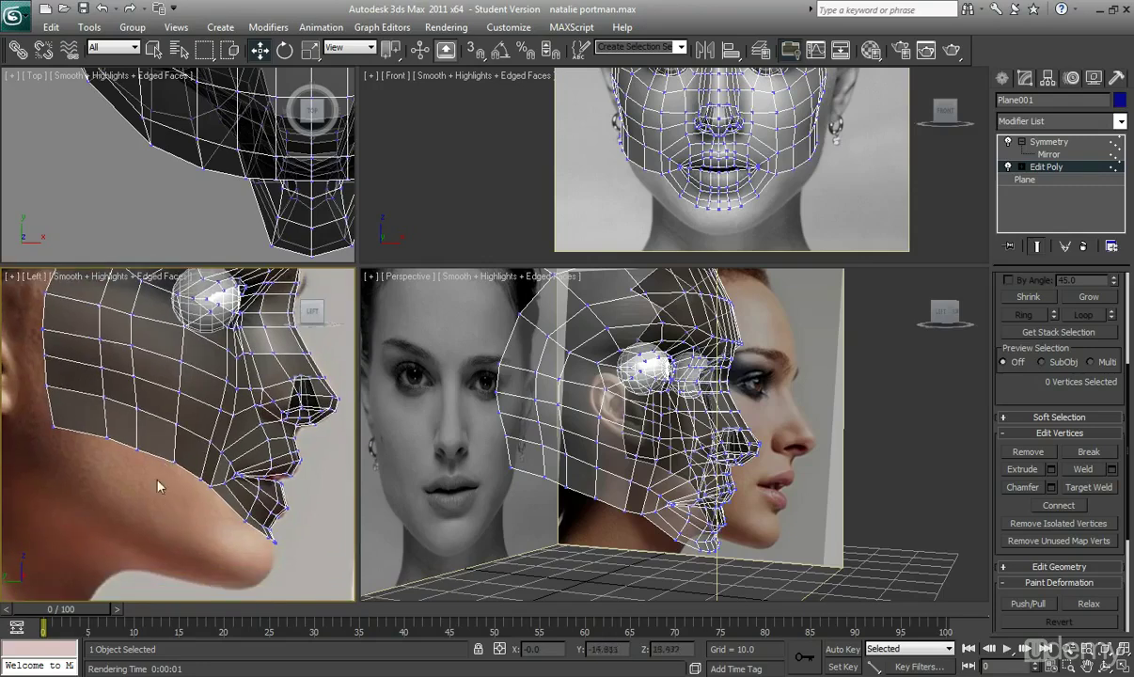
{"action": "left_click", "coordinate": [53, 423]}
{"action": "left_click_drag", "start_coordinate": [72, 402], "coordinate": [131, 464]}
{"action": "left_click_drag", "start_coordinate": [109, 397], "coordinate": [114, 420]}
{"action": "left_click_drag", "start_coordinate": [134, 472], "coordinate": [135, 474]}
{"action": "left_click_drag", "start_coordinate": [139, 400], "coordinate": [141, 423]}
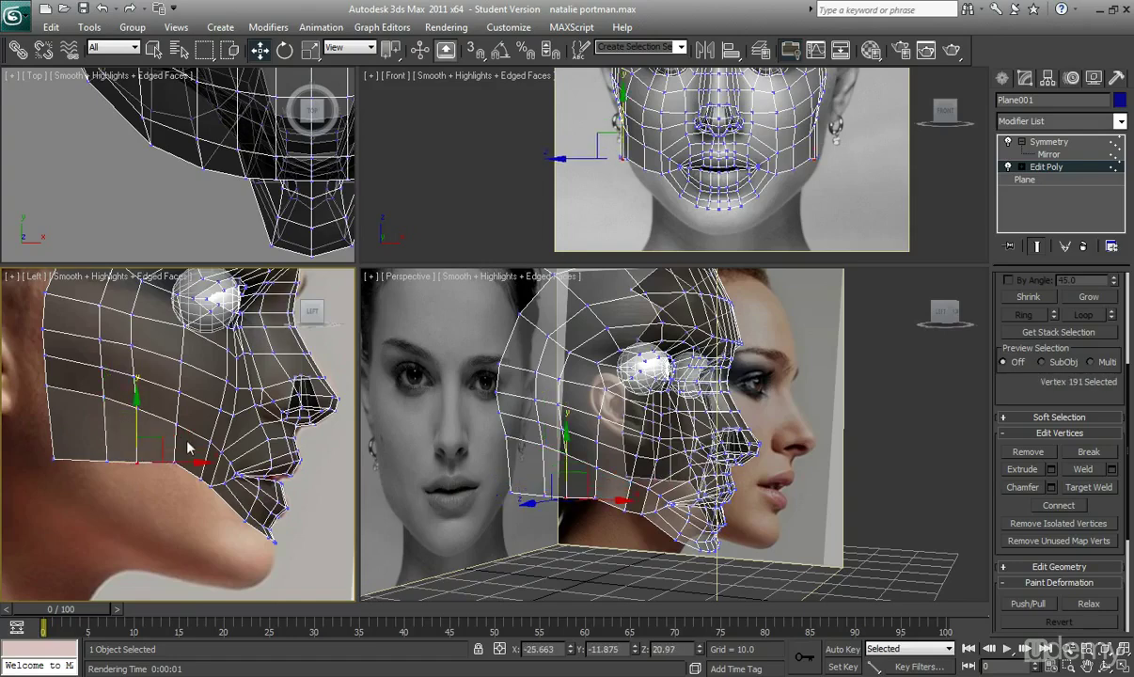
{"action": "left_click_drag", "start_coordinate": [162, 473], "coordinate": [162, 474]}
{"action": "left_click_drag", "start_coordinate": [174, 416], "coordinate": [175, 427]}
{"action": "left_click_drag", "start_coordinate": [147, 475], "coordinate": [109, 427]}
{"action": "left_click", "coordinate": [106, 459]}
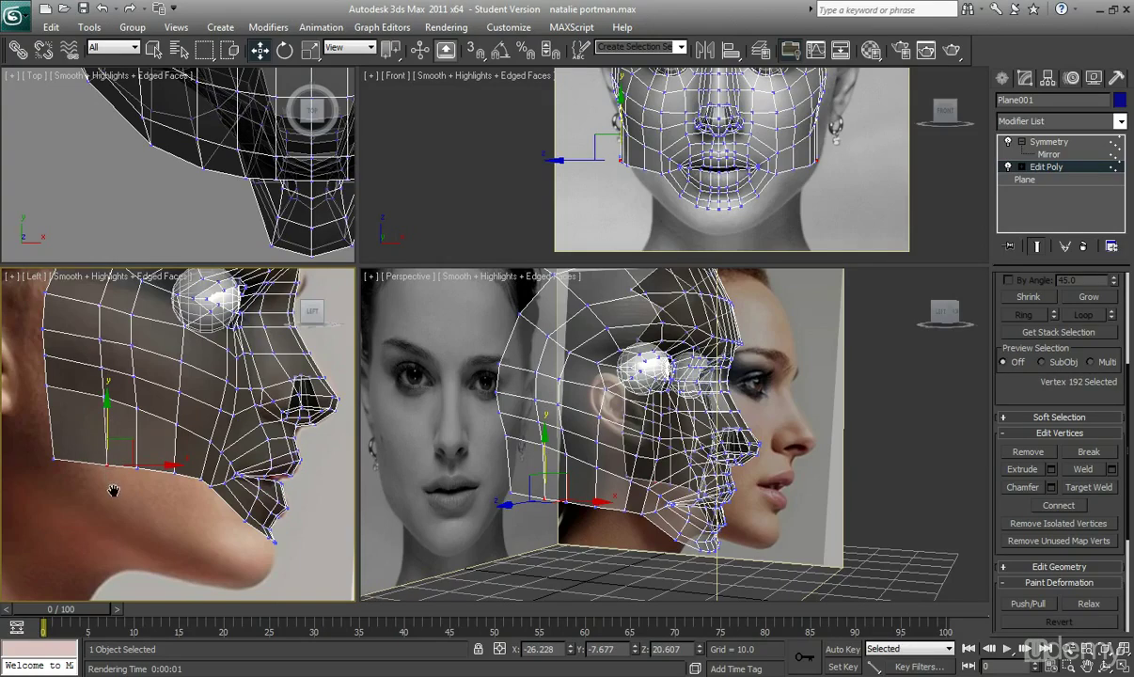
Raise the strip's rear corner vertex, even out the remaining lower border vertices into a smooth curve in the Left view, and save the scene.
{"action": "middle_click_drag", "start_coordinate": [115, 498], "coordinate": [105, 490]}
{"action": "left_click_drag", "start_coordinate": [50, 460], "coordinate": [45, 408]}
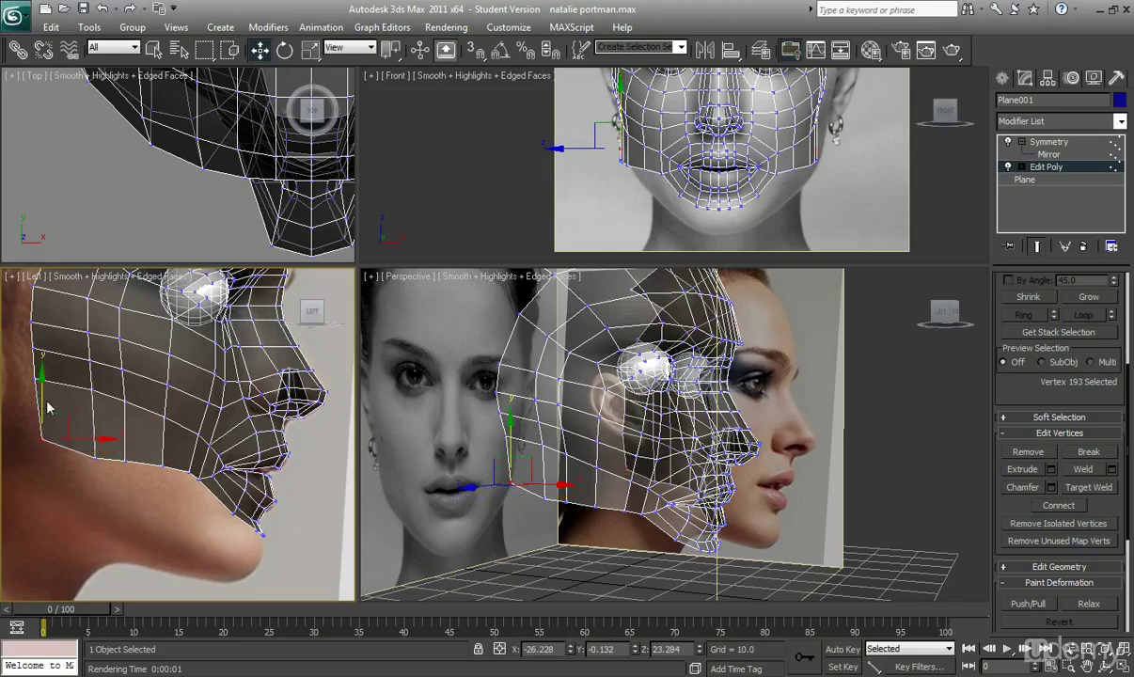
{"action": "left_click", "coordinate": [94, 453]}
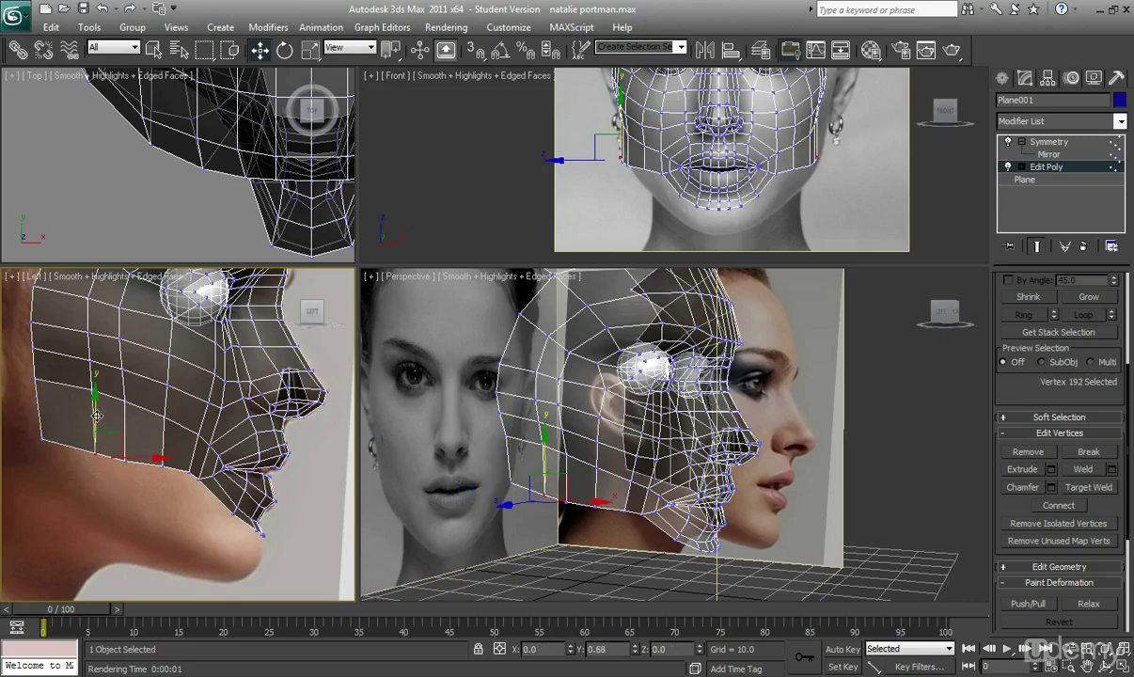
{"action": "left_click", "coordinate": [126, 425]}
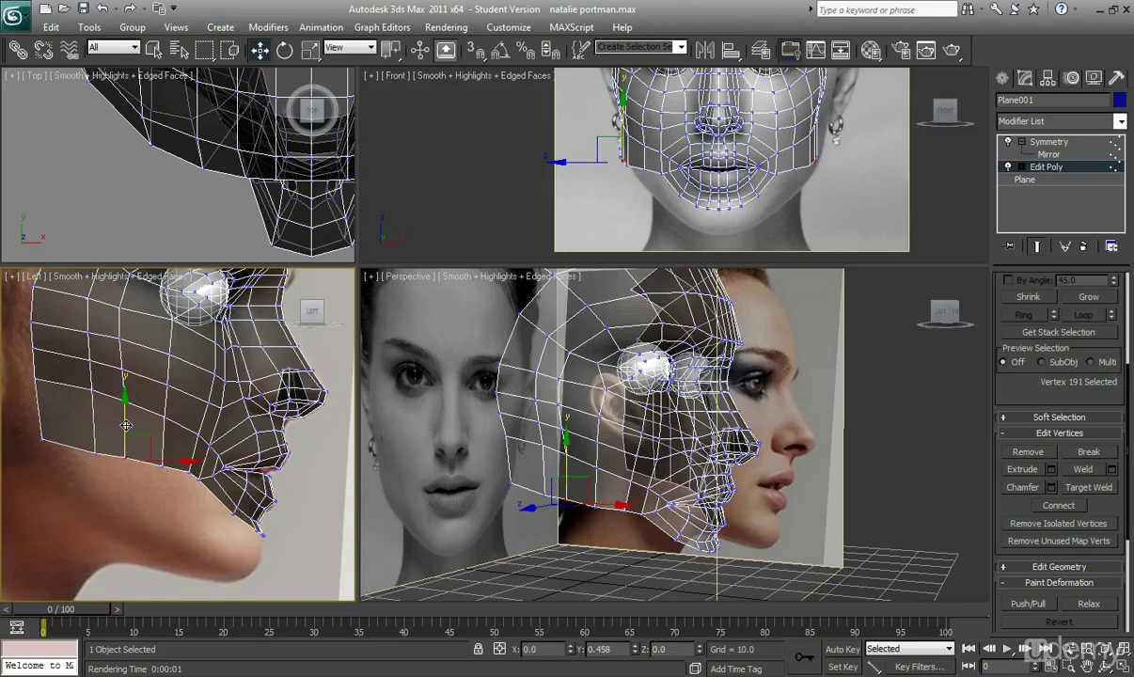
{"action": "scroll", "coordinate": [158, 495], "scroll_direction": "up", "scroll_amount": 2}
{"action": "left_click", "coordinate": [152, 455]}
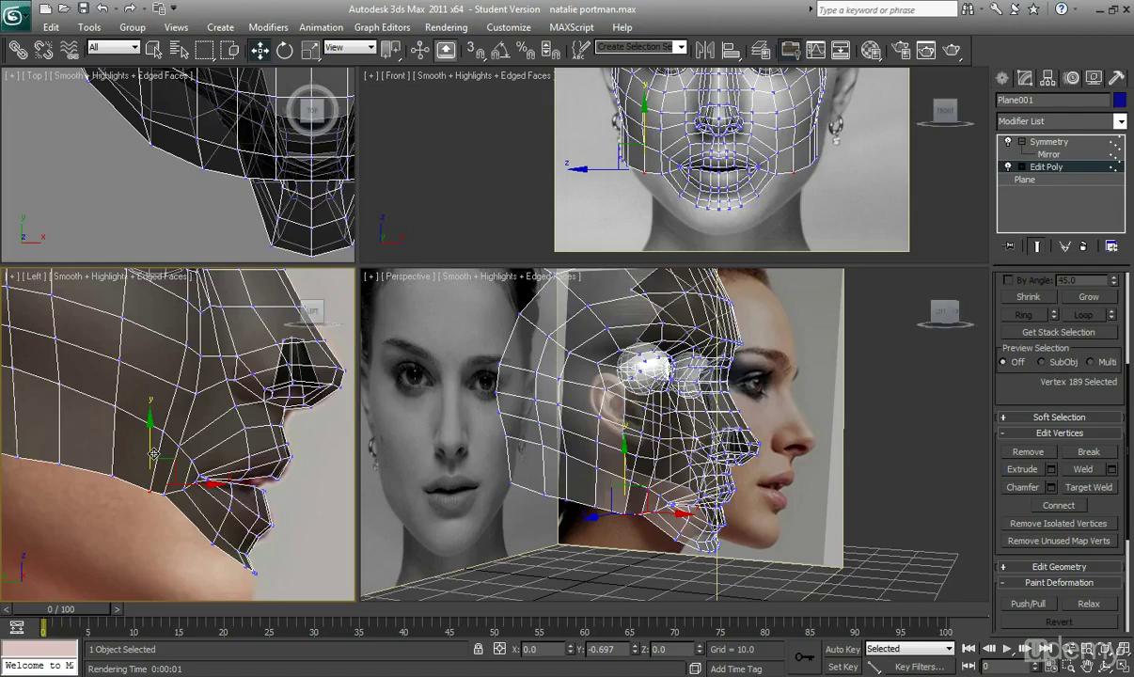
{"action": "scroll", "coordinate": [153, 452], "scroll_direction": "down", "scroll_amount": 4}
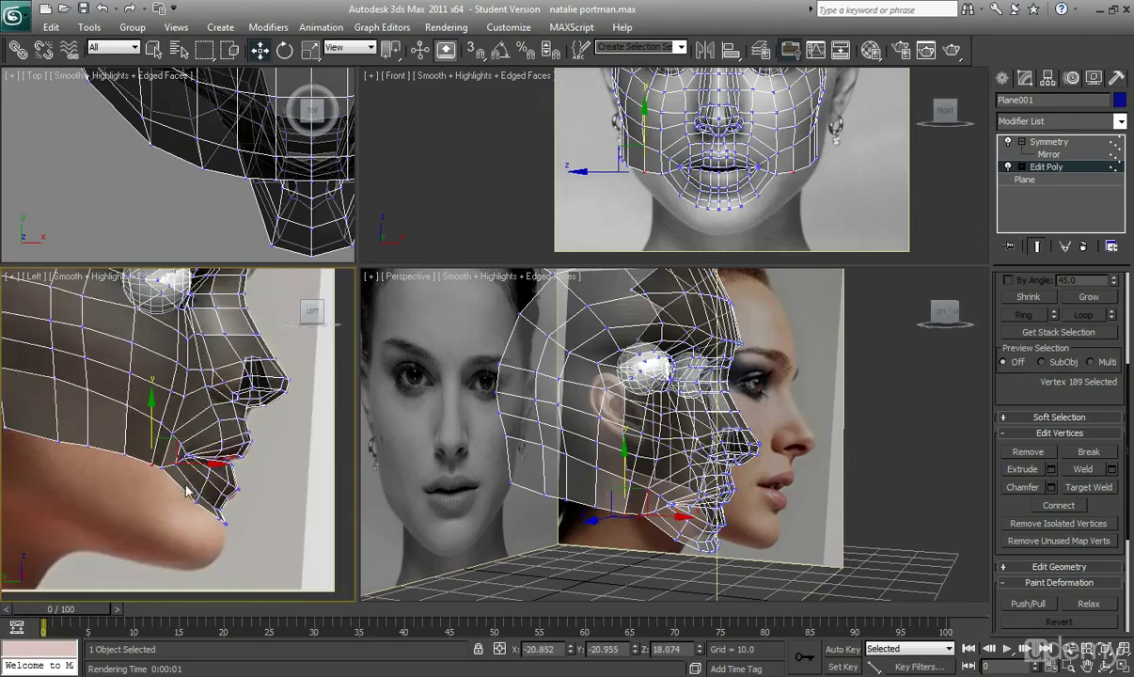
{"action": "left_click", "coordinate": [82, 10]}
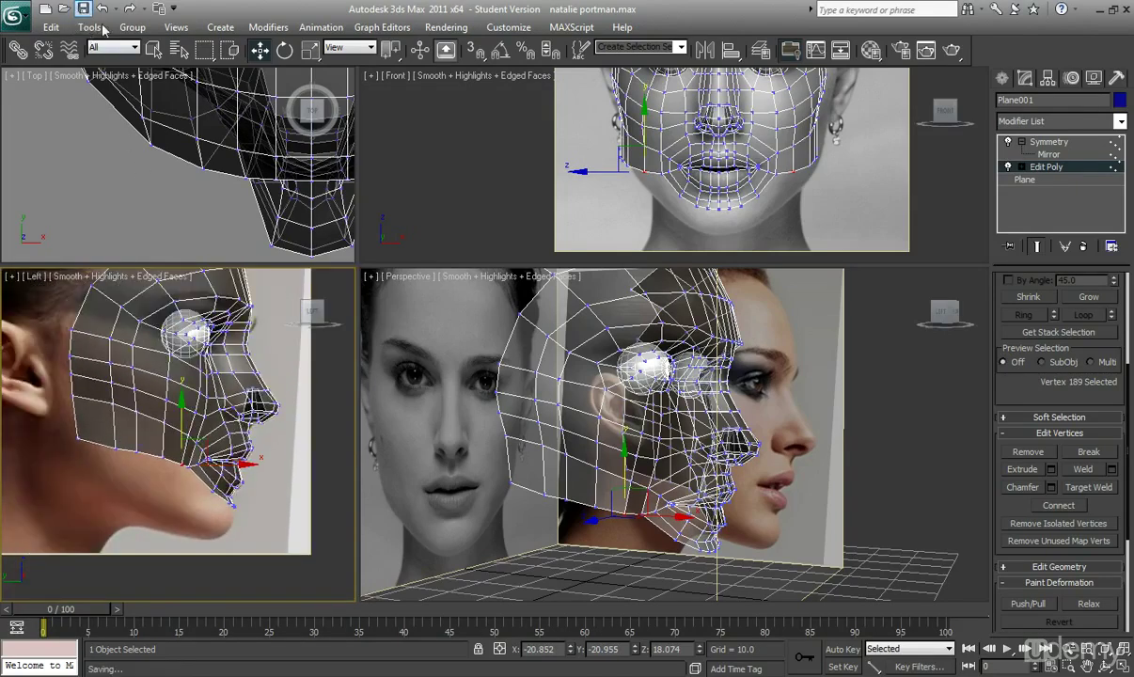
Extrude the four open border edges below the lower lip downward around the chin, matching the front and side photos.
{"action": "scroll", "coordinate": [639, 230], "scroll_direction": "up", "scroll_amount": 4}
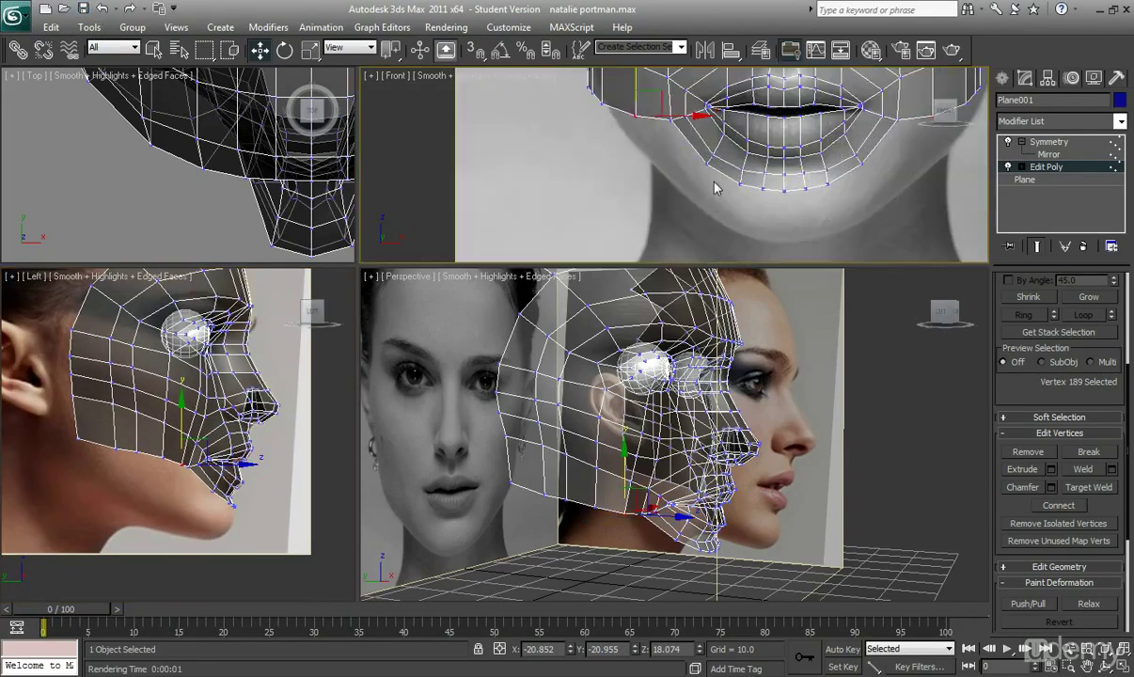
{"action": "scroll", "coordinate": [1126, 398], "scroll_direction": "up", "scroll_amount": 10}
{"action": "left_click", "coordinate": [1037, 404]}
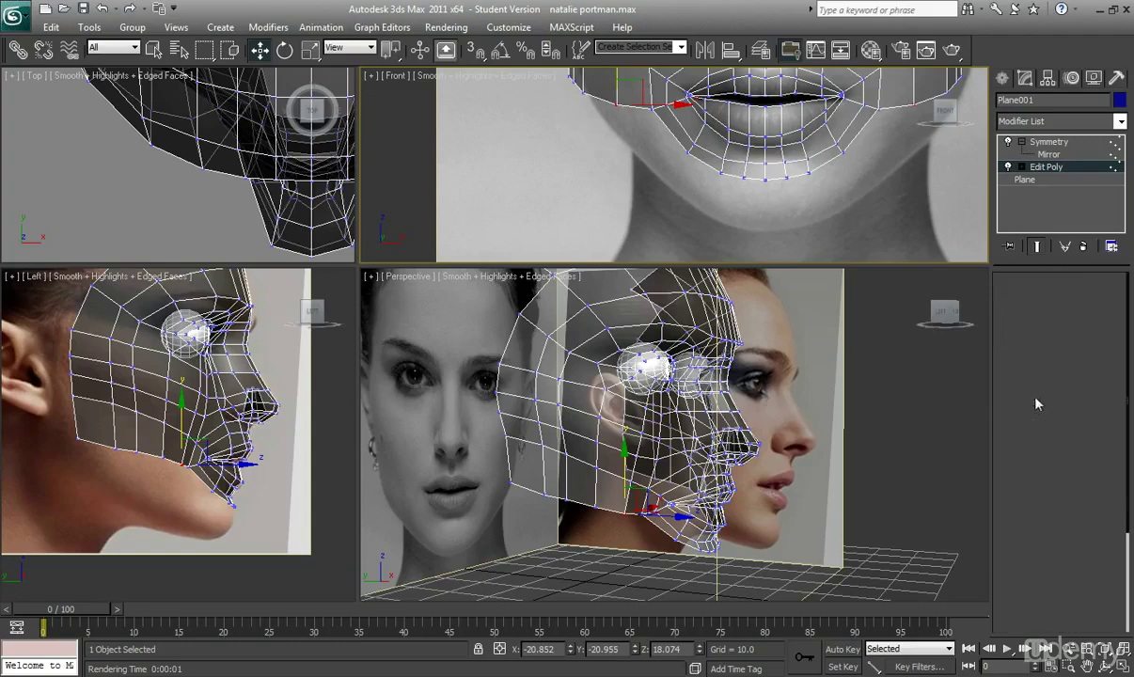
{"action": "left_click", "coordinate": [754, 179]}
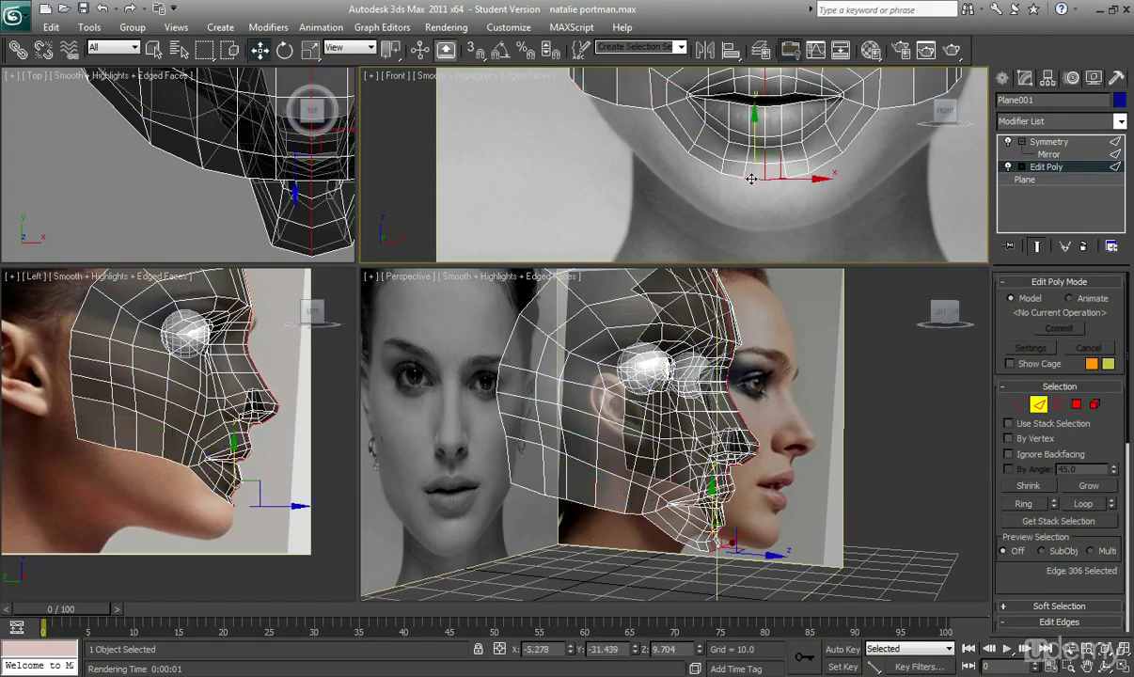
{"action": "left_click", "coordinate": [736, 176], "text": "ctrl"}
{"action": "left_click", "coordinate": [690, 153], "text": "ctrl"}
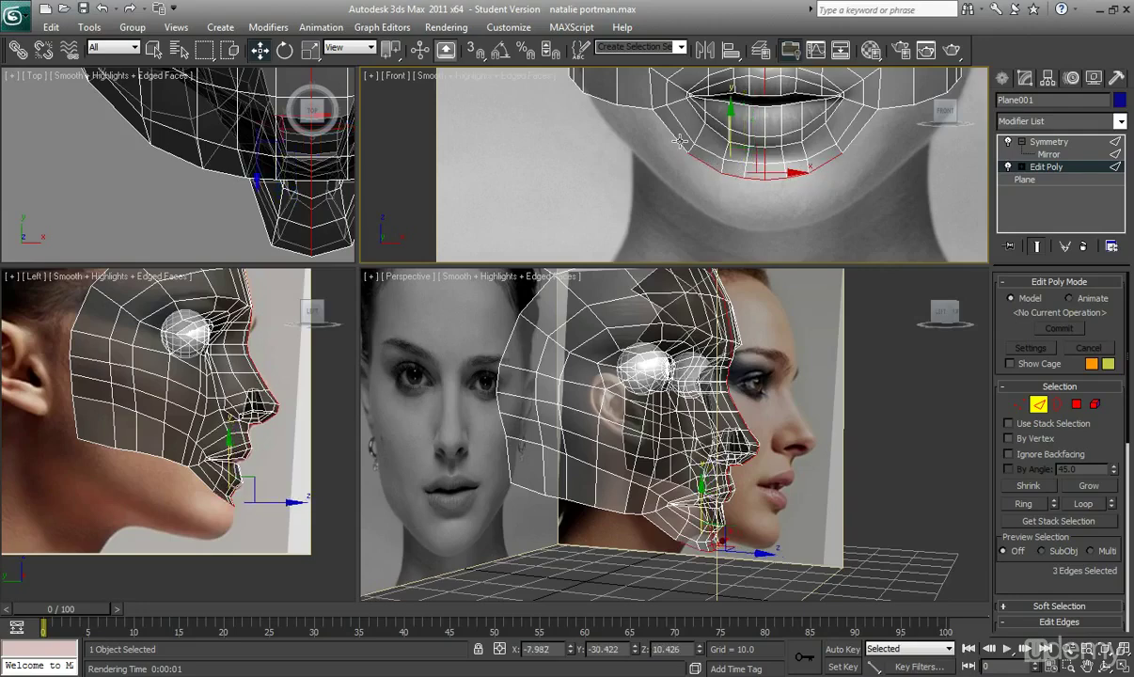
{"action": "left_click", "coordinate": [723, 160], "text": "ctrl"}
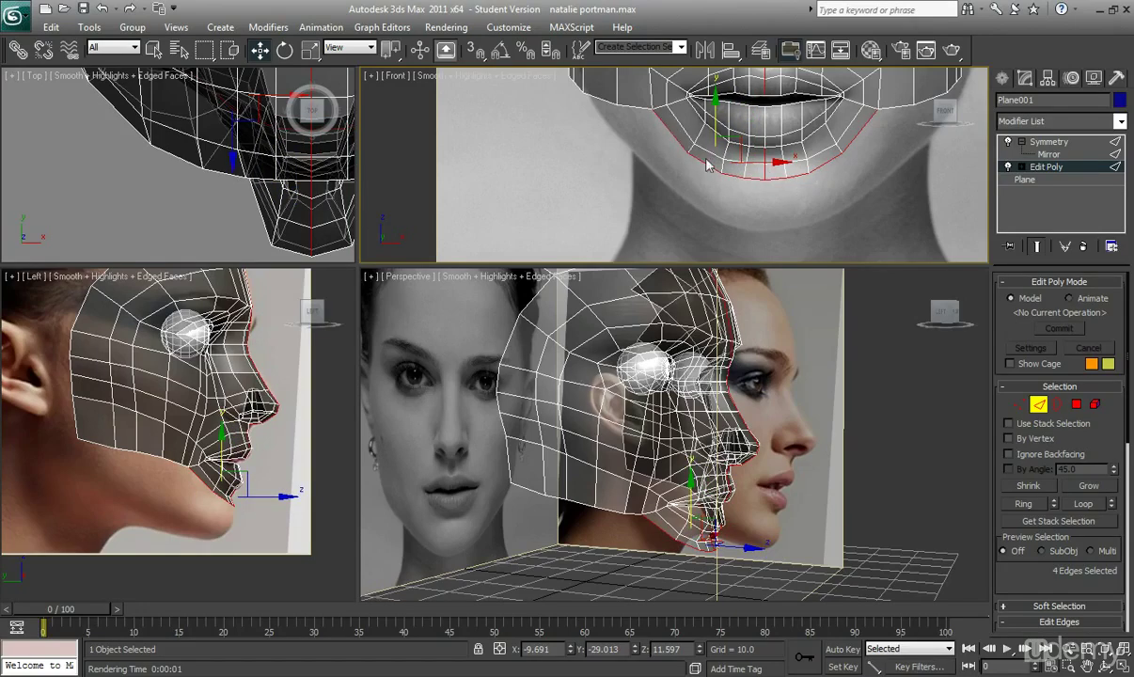
{"action": "middle_click_drag", "start_coordinate": [259, 491], "coordinate": [203, 428]}
{"action": "scroll", "coordinate": [204, 428], "scroll_direction": "up", "scroll_amount": 2}
{"action": "left_click_drag", "start_coordinate": [180, 406], "coordinate": [217, 459]}
{"action": "scroll", "coordinate": [235, 425], "scroll_direction": "up", "scroll_amount": 2}
{"action": "scroll", "coordinate": [207, 445], "scroll_direction": "up", "scroll_amount": 3}
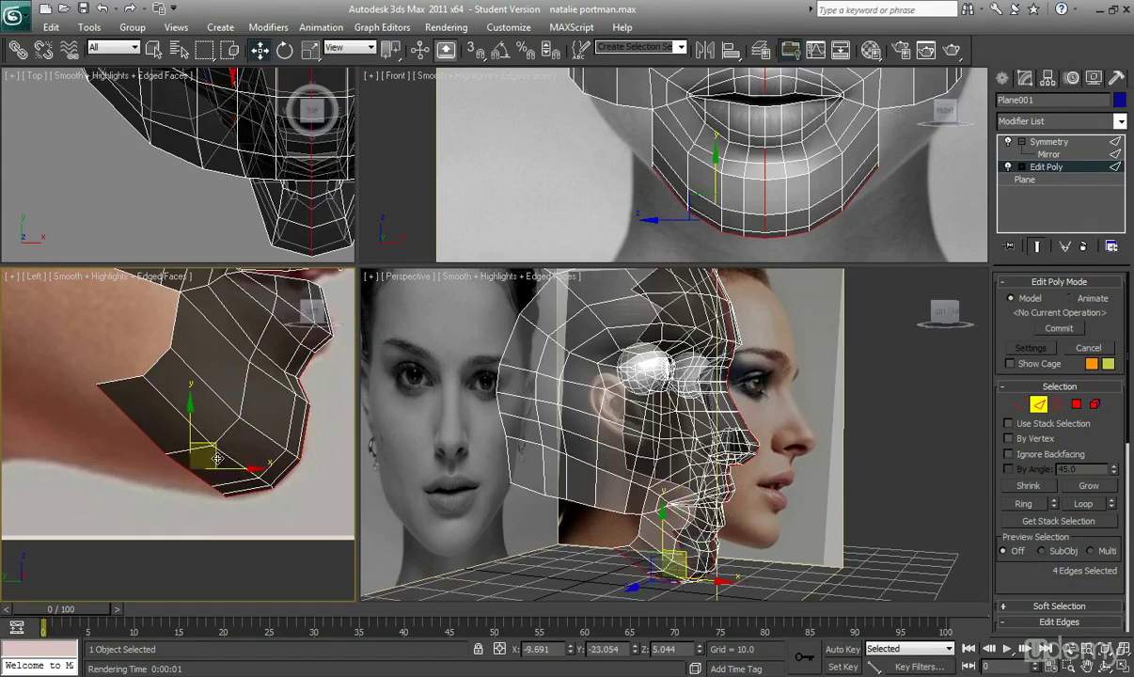
{"action": "scroll", "coordinate": [188, 422], "scroll_direction": "down", "scroll_amount": 2}
{"action": "scroll", "coordinate": [185, 426], "scroll_direction": "up", "scroll_amount": 2}
{"action": "middle_click_drag", "start_coordinate": [186, 417], "coordinate": [188, 445]}
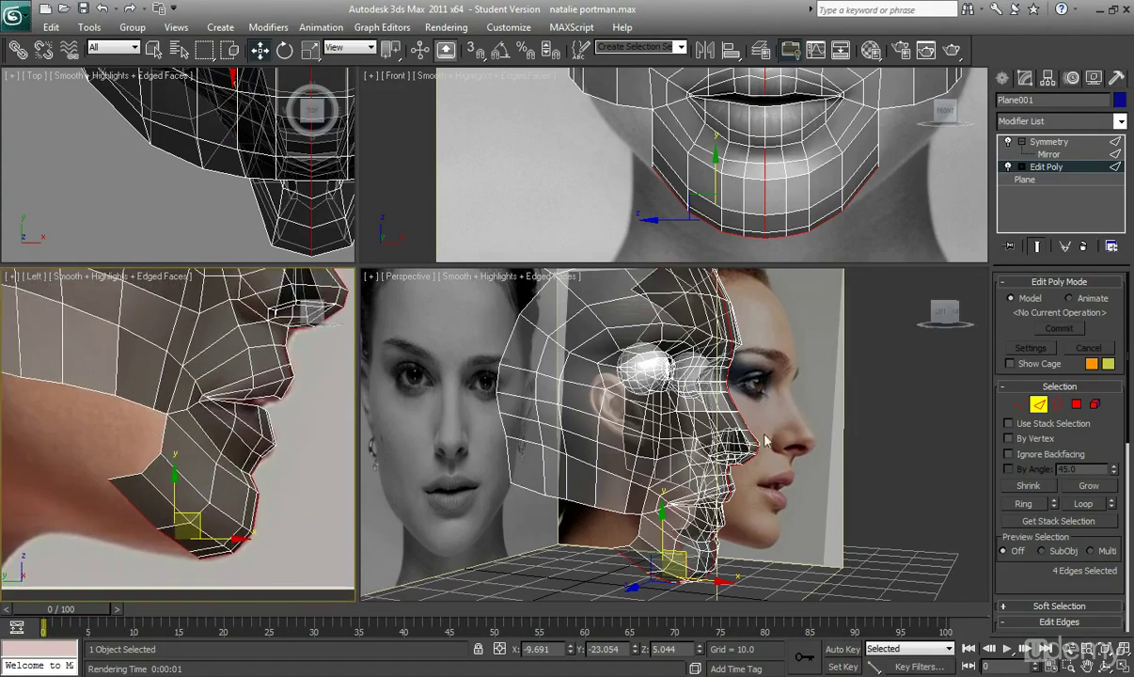
Switch the Edit Poly modifier to vertex editing and inspect the new chin polygons up close.
{"action": "left_click", "coordinate": [1018, 405]}
{"action": "scroll", "coordinate": [649, 191], "scroll_direction": "down", "scroll_amount": 5}
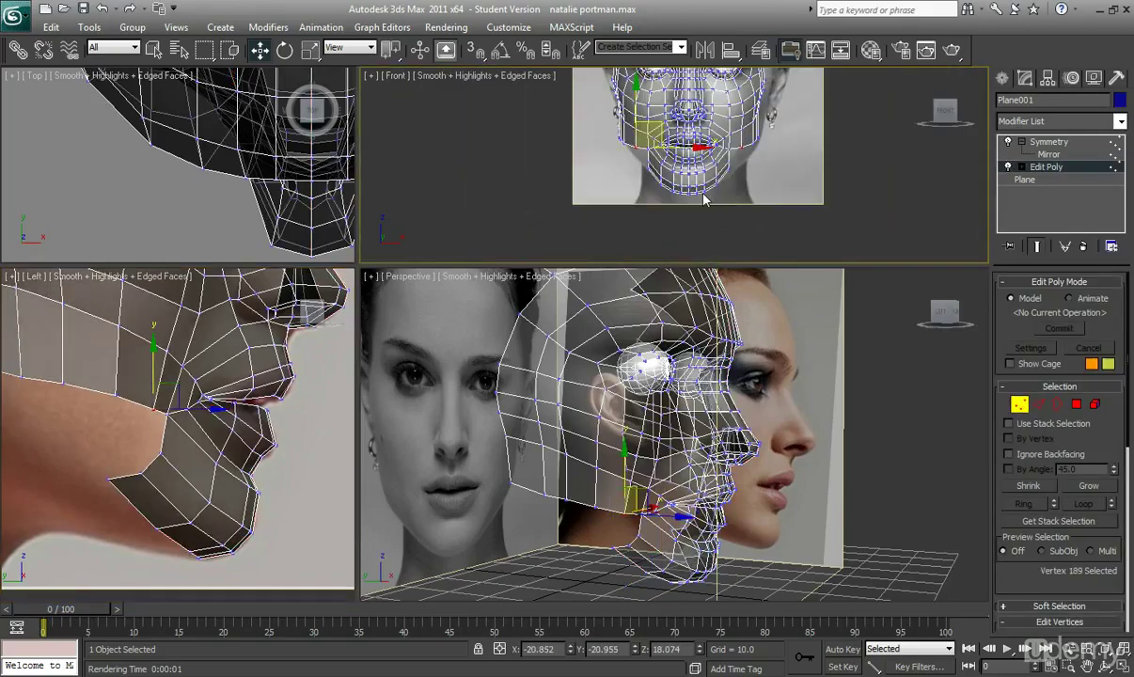
{"action": "key", "text": "alt+x"}
{"action": "middle_click_drag", "start_coordinate": [717, 356], "coordinate": [855, 495], "text": "alt"}
{"action": "scroll", "coordinate": [736, 425], "scroll_direction": "up", "scroll_amount": 4}
{"action": "key", "text": "alt+x"}
{"action": "middle_click", "coordinate": [183, 493]}
{"action": "scroll", "coordinate": [188, 490], "scroll_direction": "up", "scroll_amount": 3}
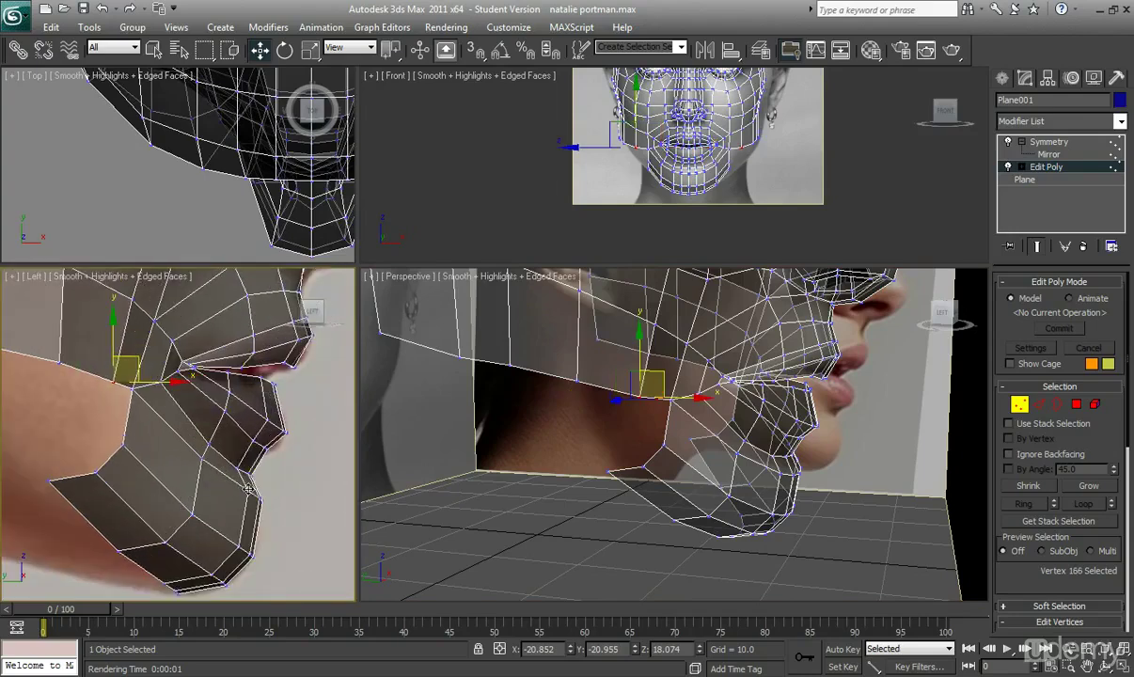
{"action": "left_click", "coordinate": [249, 487]}
{"action": "mouse_move", "coordinate": [293, 489]}
{"action": "left_mouse_down"}
{"action": "mouse_move", "coordinate": [285, 510]}
{"action": "mouse_move", "coordinate": [255, 490]}
{"action": "mouse_move", "coordinate": [300, 500]}
{"action": "mouse_move", "coordinate": [286, 497]}
{"action": "left_mouse_up"}
{"action": "scroll", "coordinate": [286, 496], "scroll_direction": "down", "scroll_amount": 3}
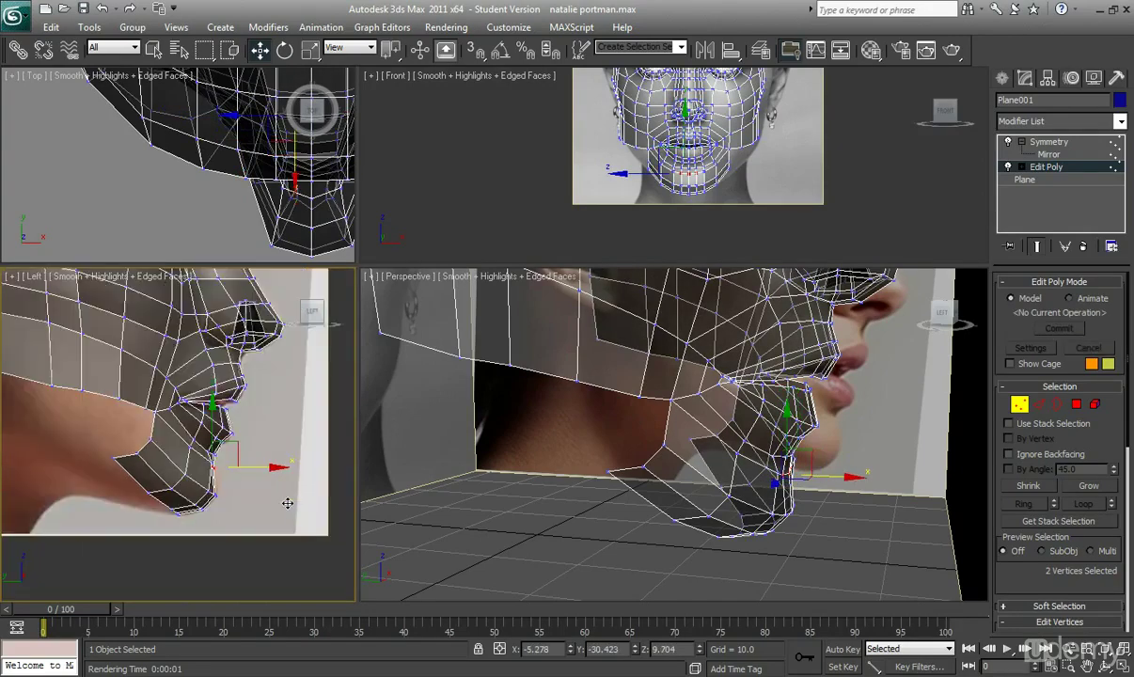
{"action": "key", "text": "ctrl+z"}
{"action": "key", "text": "ctrl+z"}
{"action": "key", "text": "ctrl+z"}
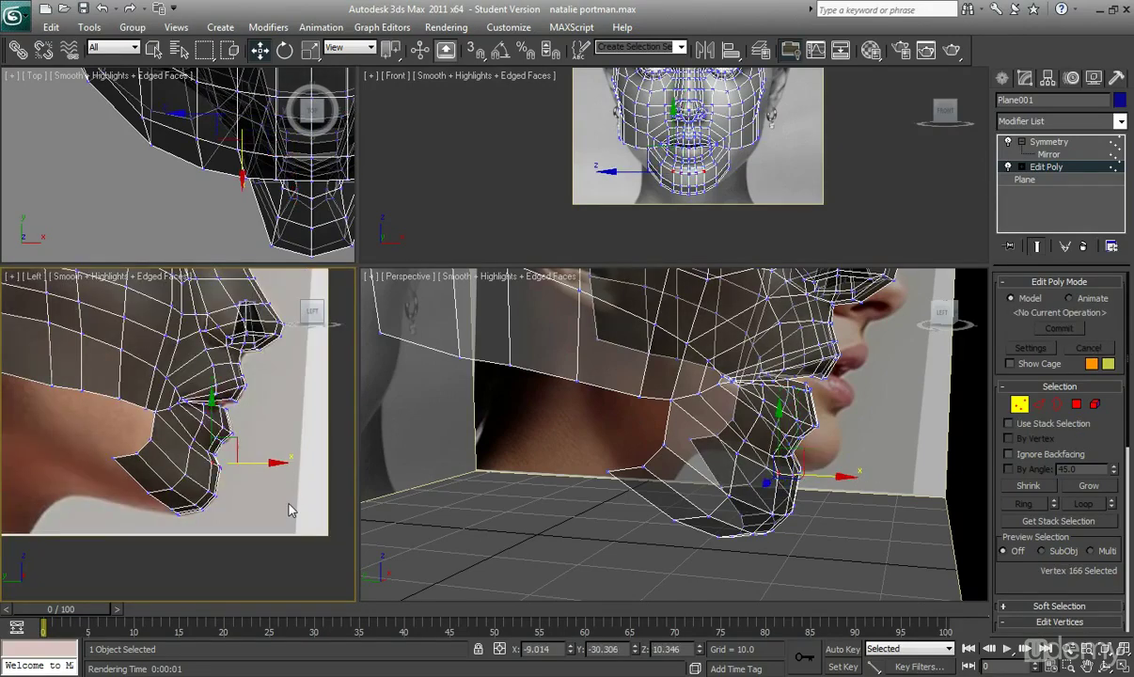
Fine-tune the depth of the vertex joining the cheek strip to the mouth mesh in the Left view.
{"action": "scroll", "coordinate": [271, 503], "scroll_direction": "up", "scroll_amount": 4}
{"action": "left_click", "coordinate": [133, 386]}
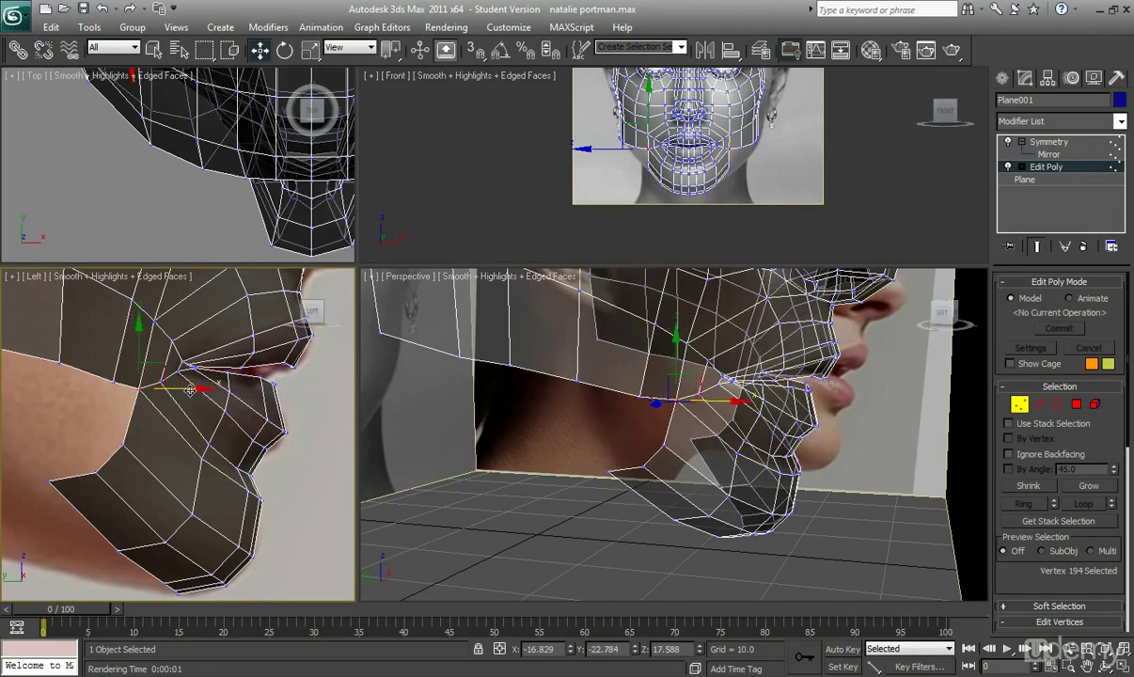
{"action": "left_click_drag", "start_coordinate": [190, 388], "coordinate": [125, 446]}
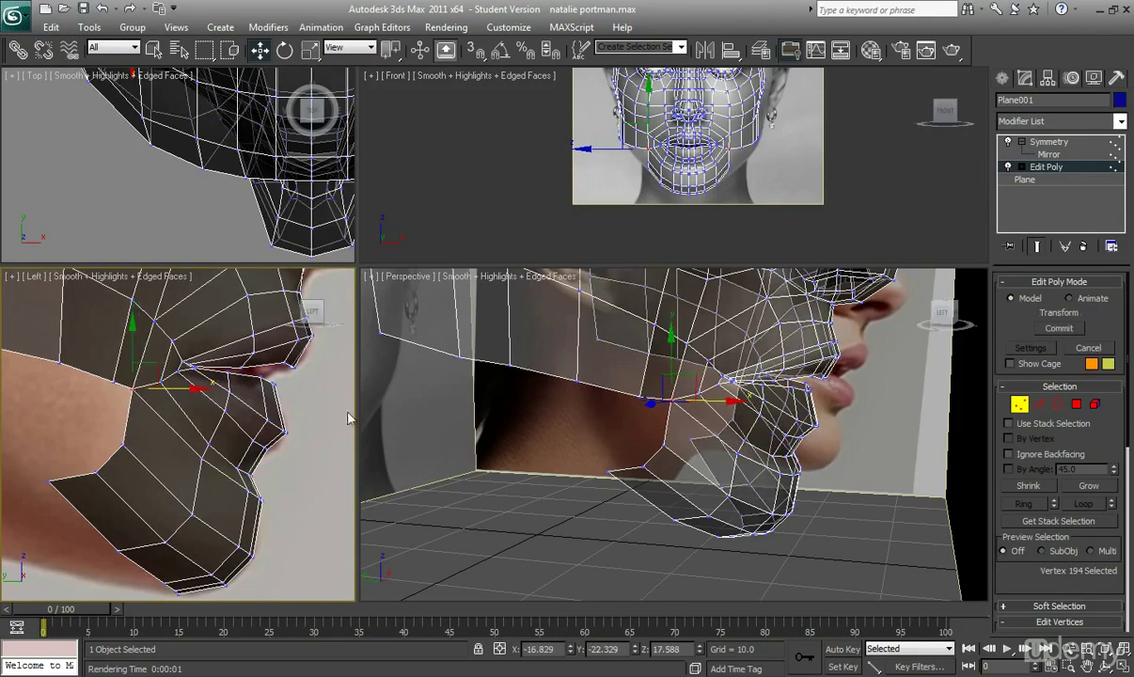
Move the outermost rear vertices of the chin strip forward and down in the Left view.
{"action": "scroll", "coordinate": [634, 195], "scroll_direction": "up", "scroll_amount": 5}
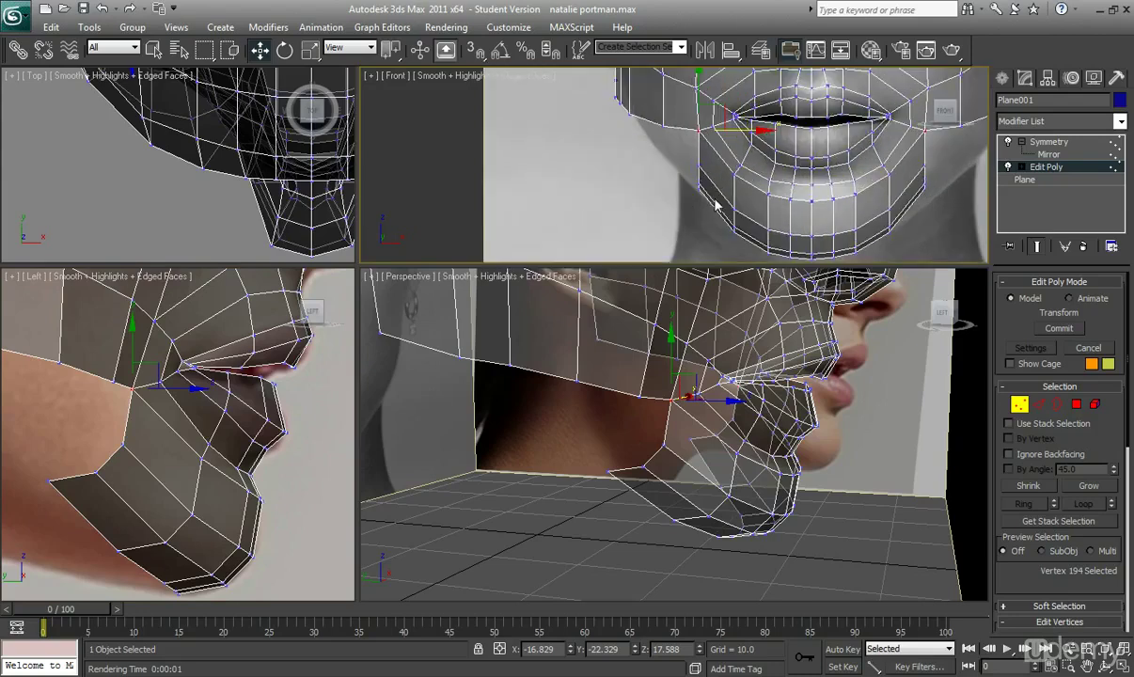
{"action": "middle_click_drag", "start_coordinate": [688, 150], "coordinate": [685, 180]}
{"action": "scroll", "coordinate": [172, 456], "scroll_direction": "down", "scroll_amount": 5}
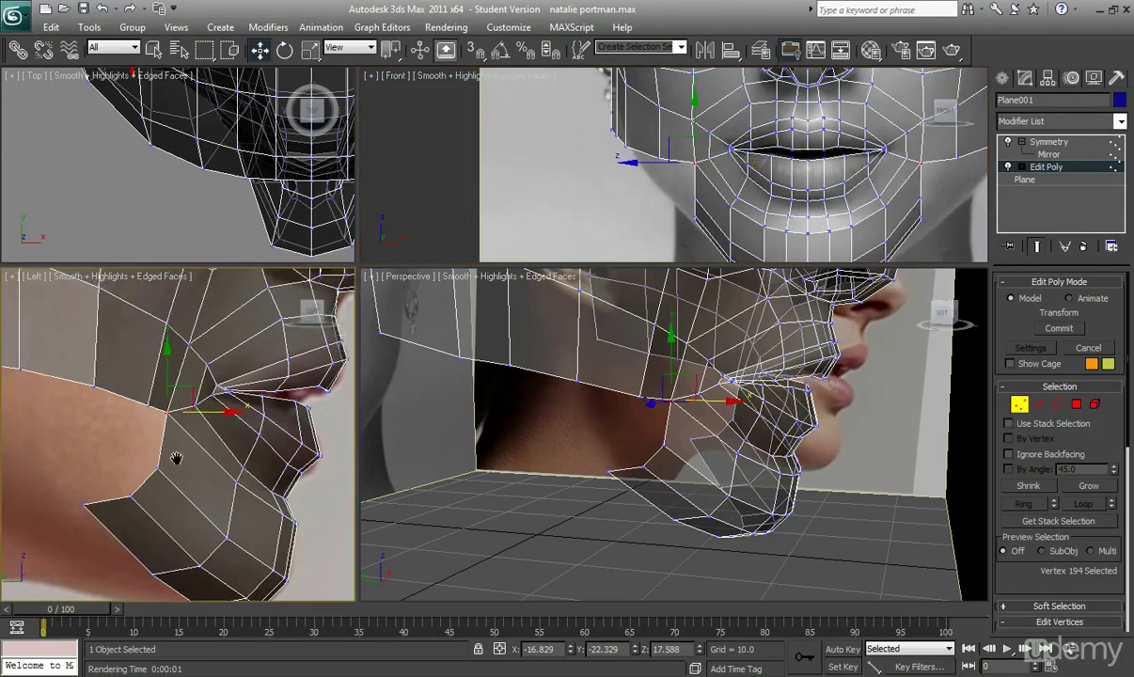
{"action": "middle_click_drag", "start_coordinate": [197, 456], "coordinate": [189, 442]}
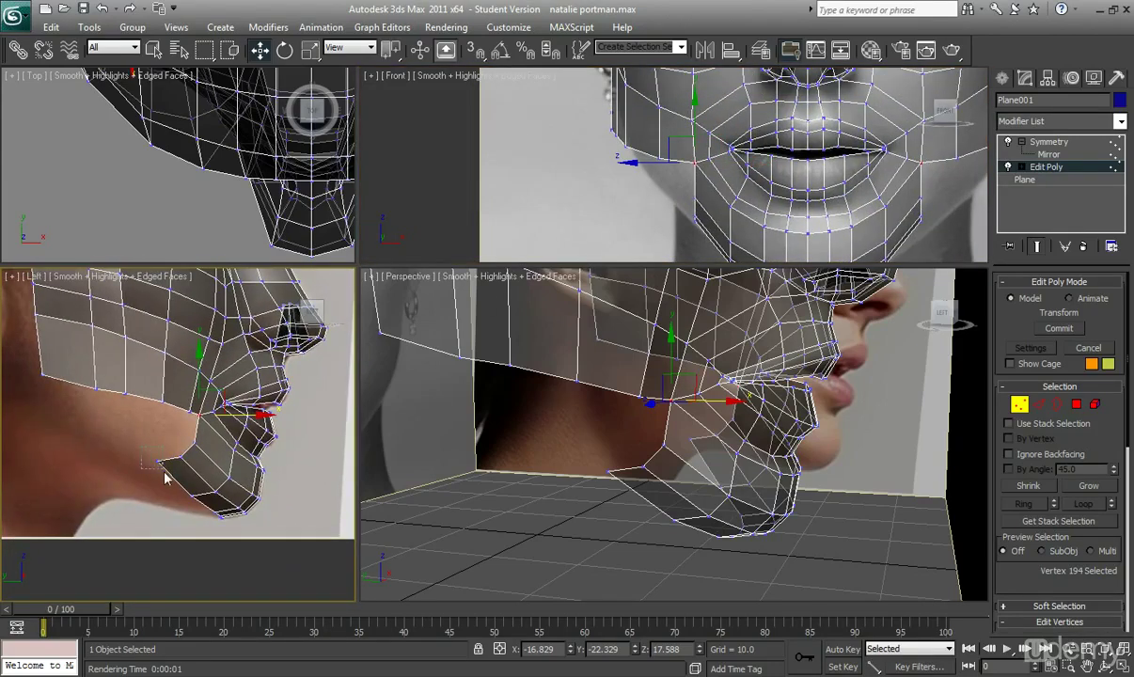
{"action": "left_click", "coordinate": [159, 461]}
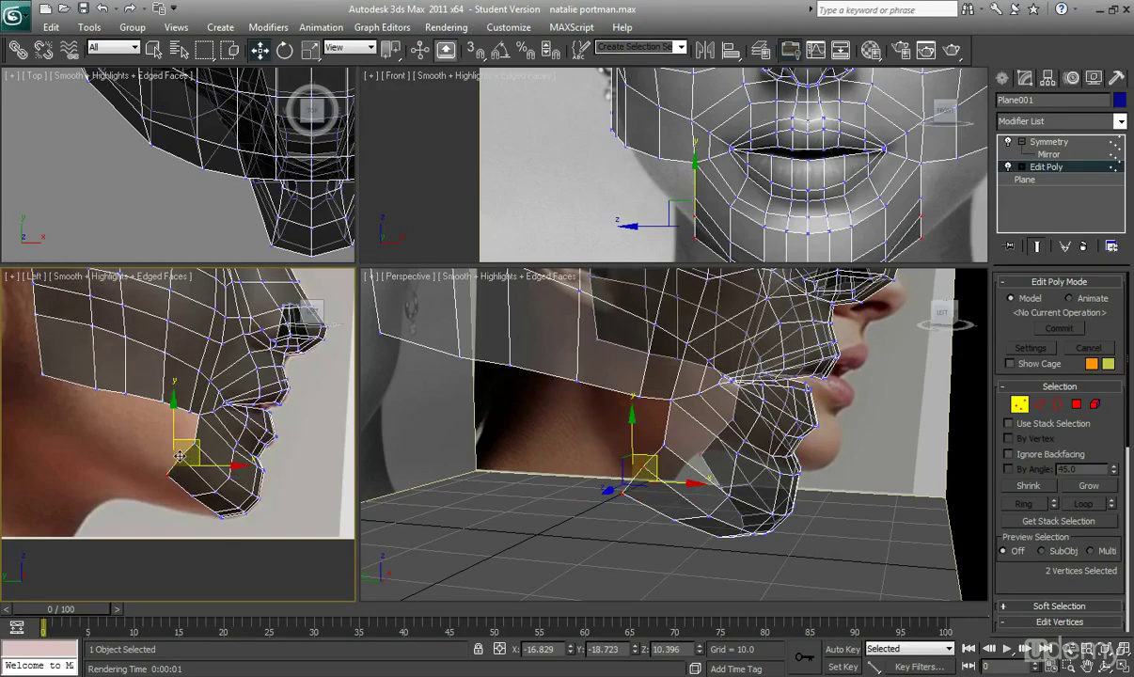
{"action": "left_click", "coordinate": [211, 464], "text": "ctrl"}
{"action": "left_click_drag", "start_coordinate": [202, 458], "coordinate": [182, 478]}
Reposition the adjacent column of chin vertices in the Left view to even out the spacing of the side polygons.
{"action": "left_click", "coordinate": [198, 493]}
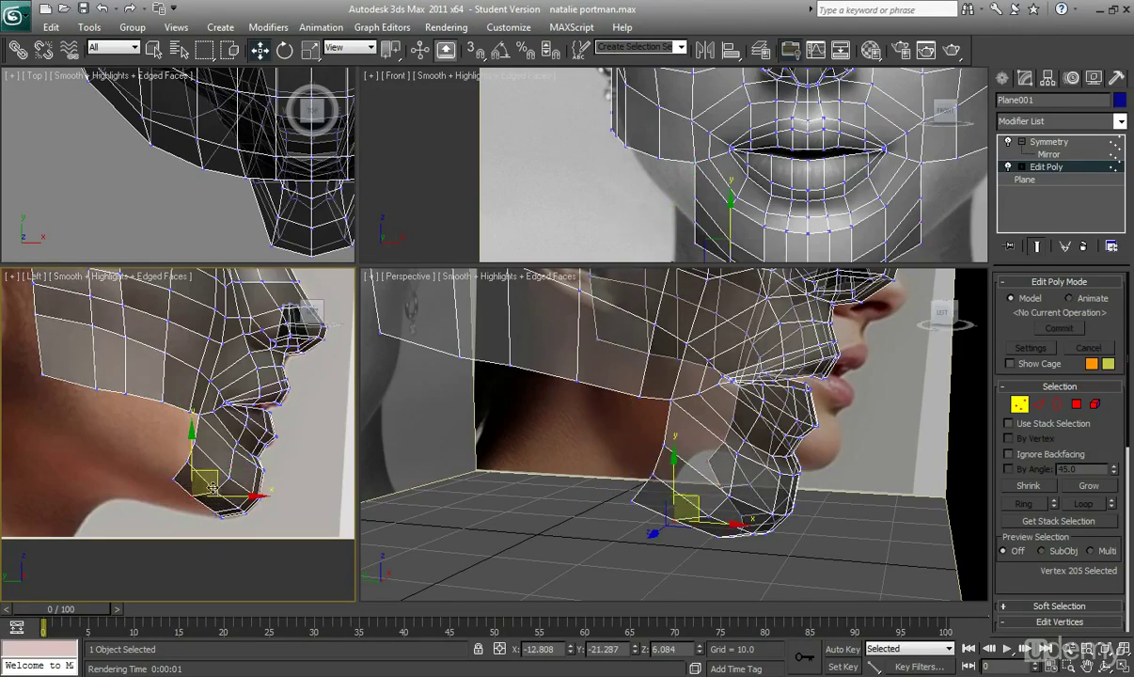
{"action": "left_click", "coordinate": [217, 489]}
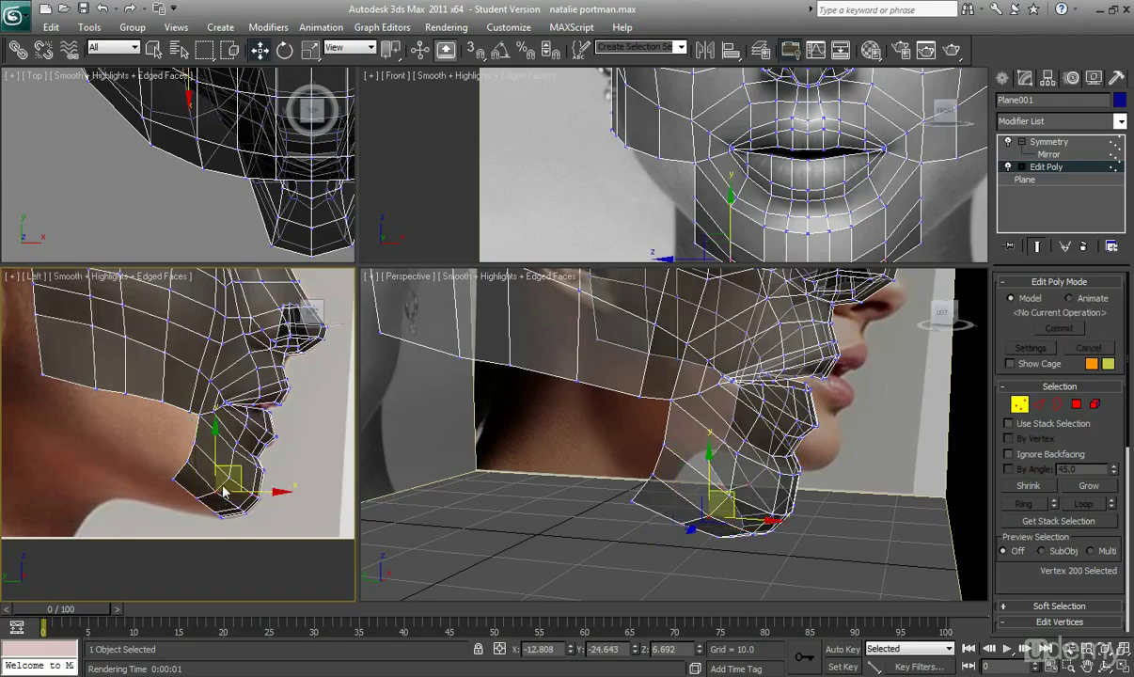
{"action": "left_click_drag", "start_coordinate": [236, 480], "coordinate": [238, 486]}
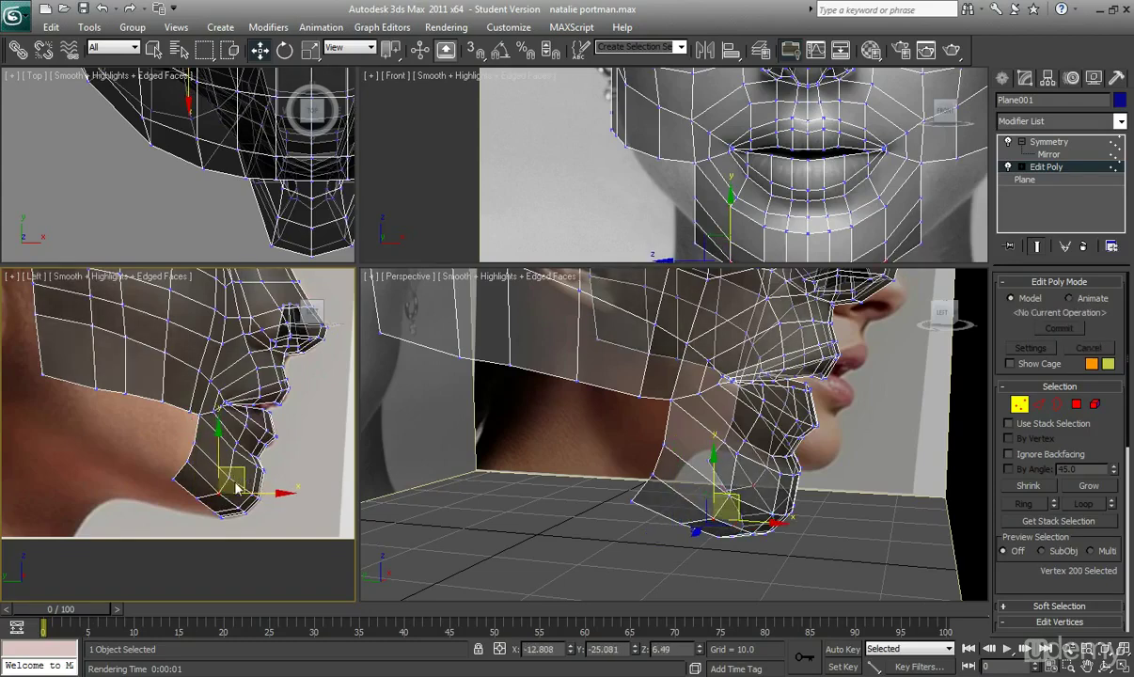
{"action": "left_click", "coordinate": [229, 477]}
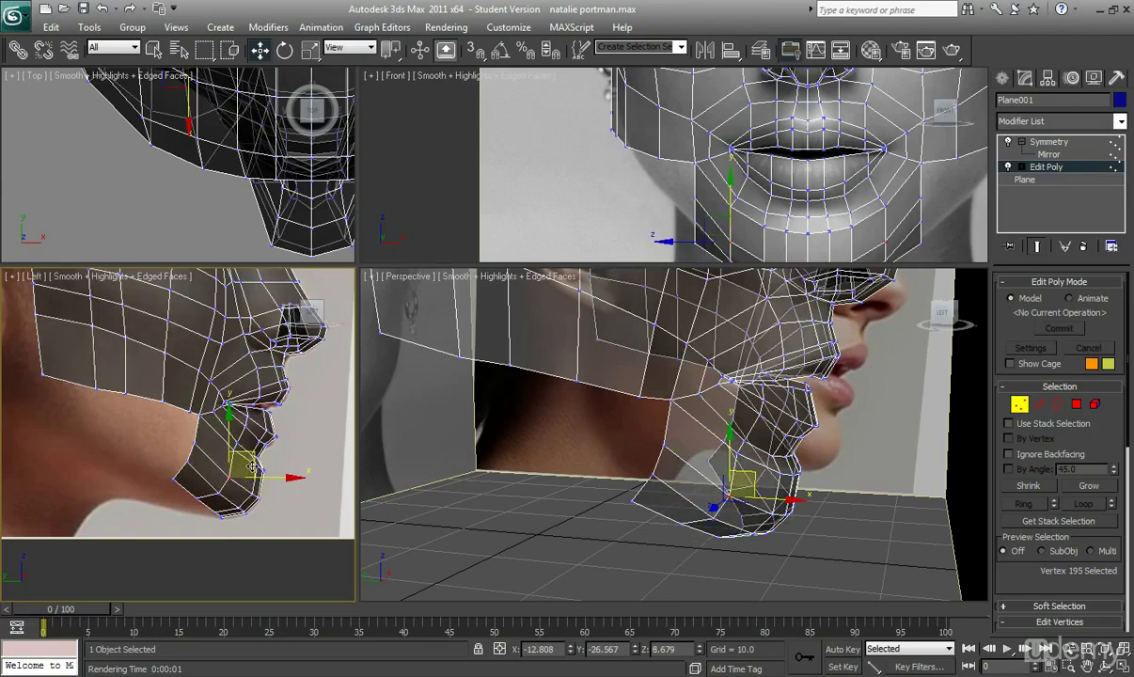
Move the outer corner vertices of the chin strip outward and up in the Front view to follow the jawline.
{"action": "middle_click_drag", "start_coordinate": [822, 217], "coordinate": [808, 123]}
{"action": "middle_click_drag", "start_coordinate": [782, 173], "coordinate": [747, 195]}
{"action": "left_click_drag", "start_coordinate": [671, 133], "coordinate": [667, 127]}
{"action": "middle_click_drag", "start_coordinate": [665, 125], "coordinate": [677, 150]}
{"action": "left_click_drag", "start_coordinate": [719, 158], "coordinate": [680, 138]}
{"action": "left_click", "coordinate": [681, 175]}
{"action": "middle_click_drag", "start_coordinate": [197, 430], "coordinate": [197, 425]}
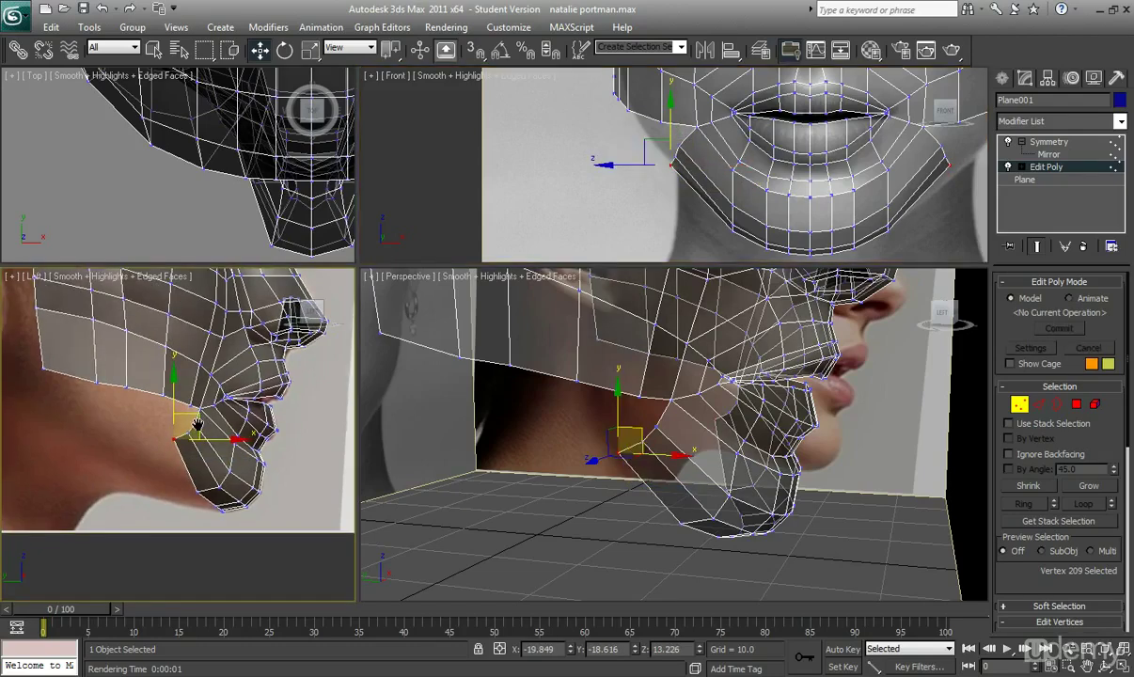
Readjust the height of the chin strip's outer rear corner vertex using the Left and Front views.
{"action": "mouse_move", "coordinate": [196, 420]}
{"action": "left_mouse_down"}
{"action": "mouse_move", "coordinate": [191, 436]}
{"action": "mouse_move", "coordinate": [194, 424]}
{"action": "left_mouse_up"}
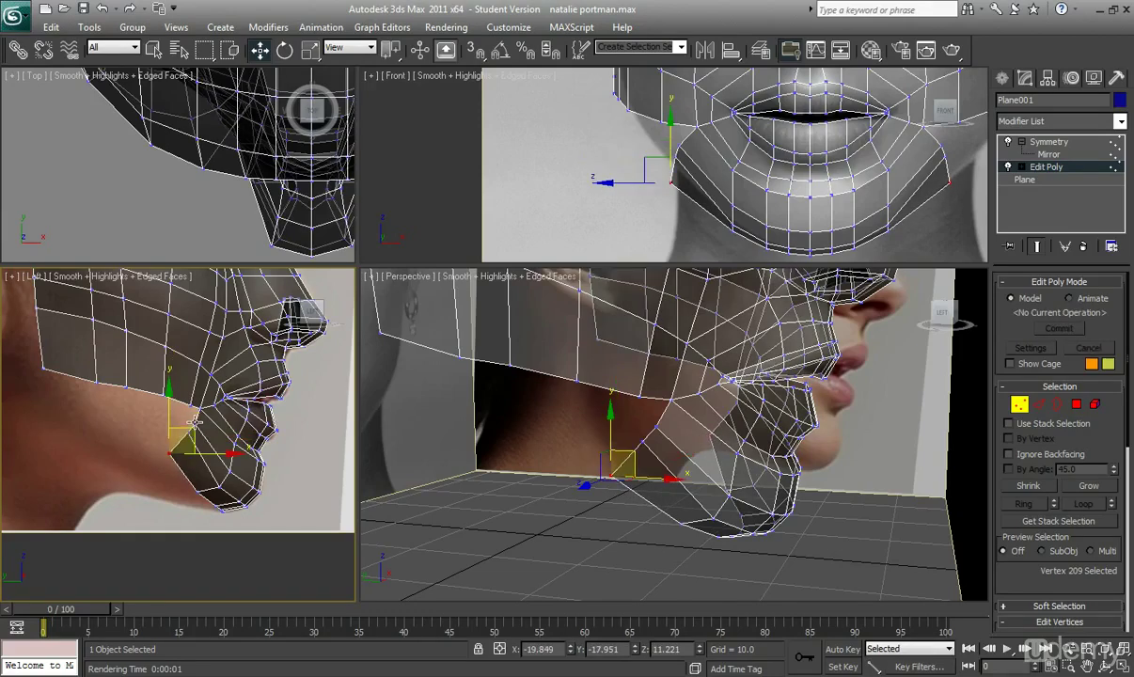
{"action": "left_click", "coordinate": [194, 420]}
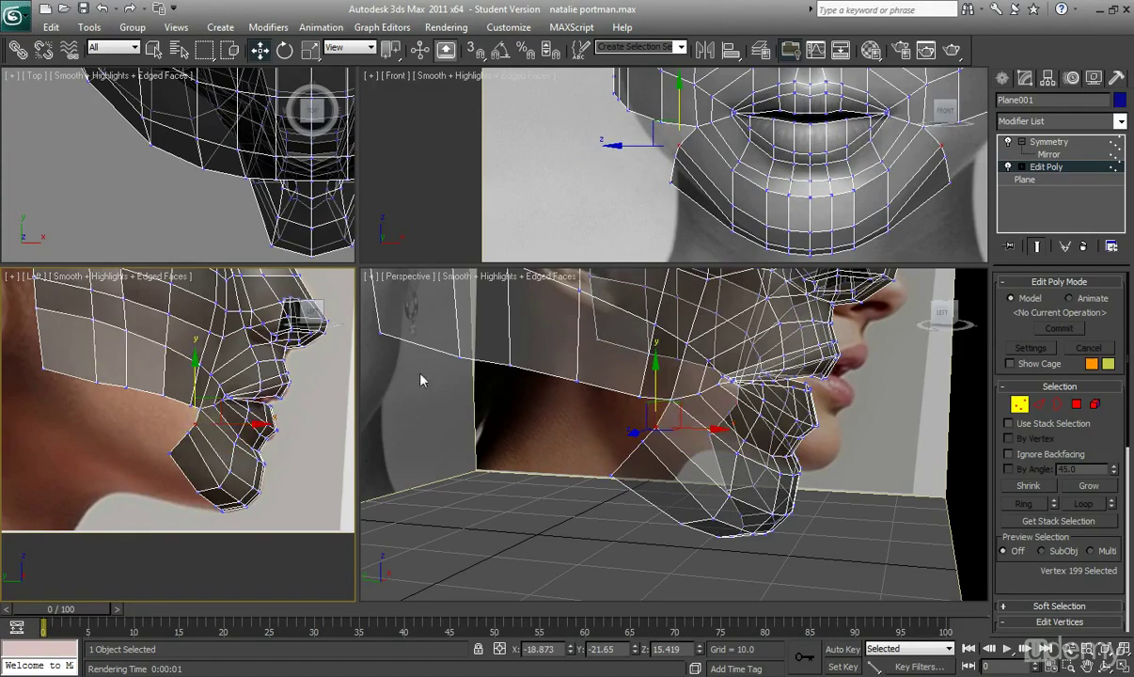
{"action": "left_click", "coordinate": [670, 165]}
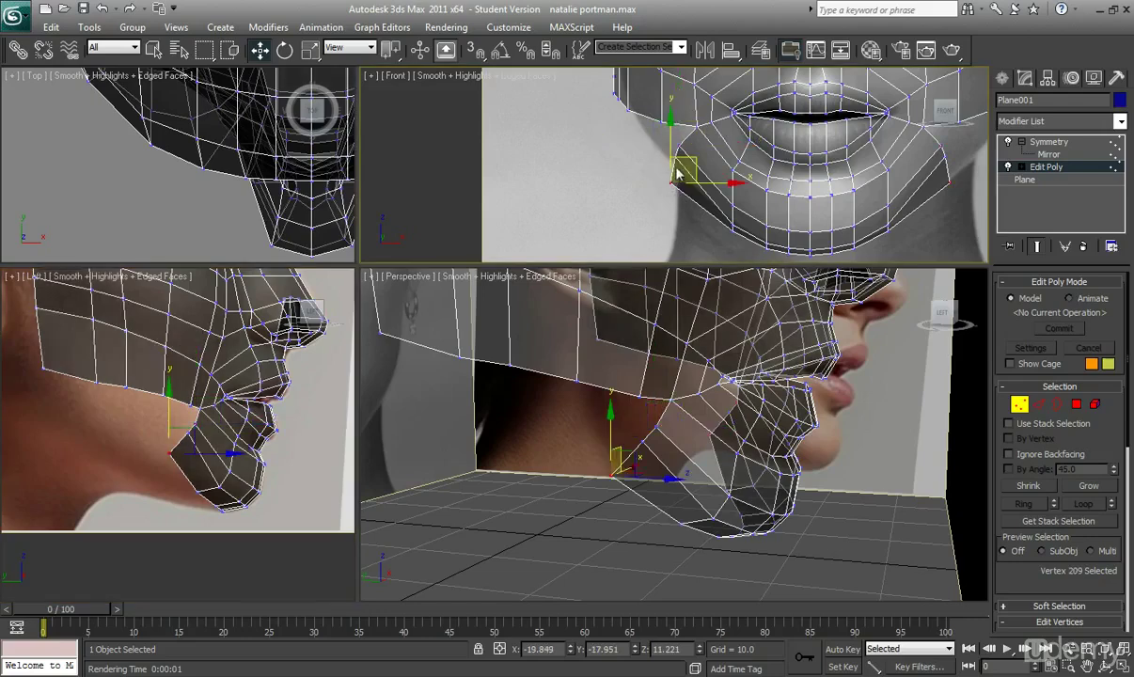
{"action": "left_click_drag", "start_coordinate": [680, 139], "coordinate": [681, 125]}
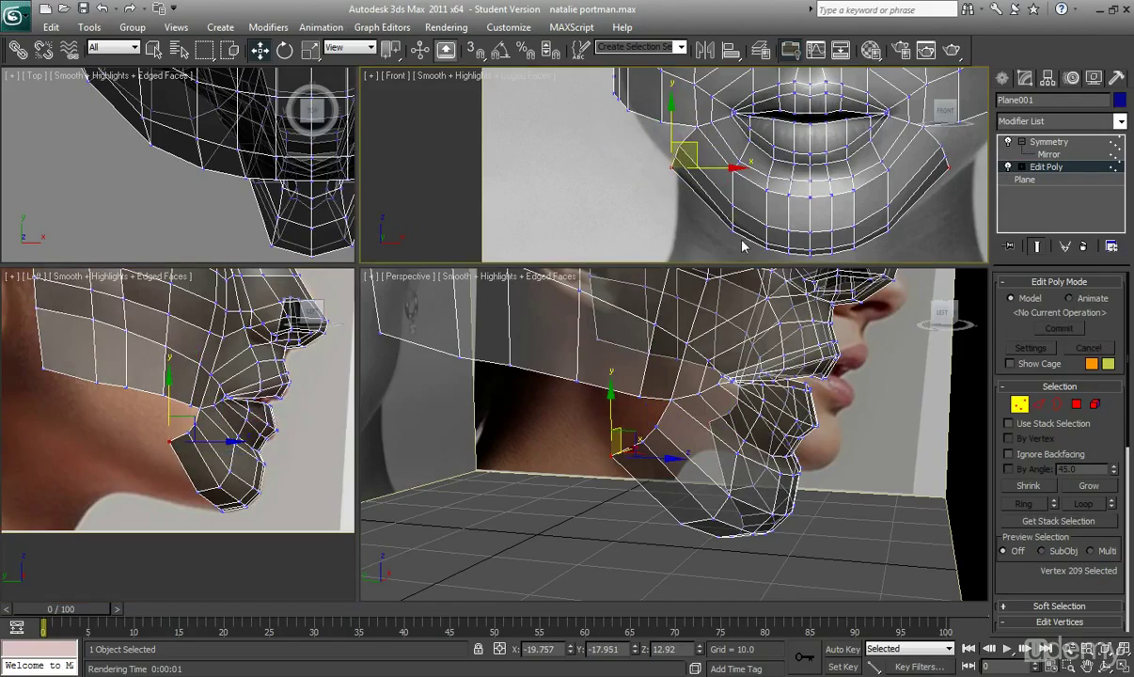
Raise the side vertices of the chin strip and nudge its outer corner slightly inward in the Front view.
{"action": "mouse_move", "coordinate": [725, 198]}
{"action": "left_mouse_down"}
{"action": "mouse_move", "coordinate": [745, 192]}
{"action": "mouse_move", "coordinate": [736, 168]}
{"action": "mouse_move", "coordinate": [728, 174]}
{"action": "left_mouse_up"}
{"action": "scroll", "coordinate": [723, 198], "scroll_direction": "up", "scroll_amount": 5}
{"action": "middle_click_drag", "start_coordinate": [781, 222], "coordinate": [688, 142]}
{"action": "left_click_drag", "start_coordinate": [707, 167], "coordinate": [708, 137]}
{"action": "scroll", "coordinate": [662, 199], "scroll_direction": "down", "scroll_amount": 5}
{"action": "scroll", "coordinate": [658, 192], "scroll_direction": "up", "scroll_amount": 4}
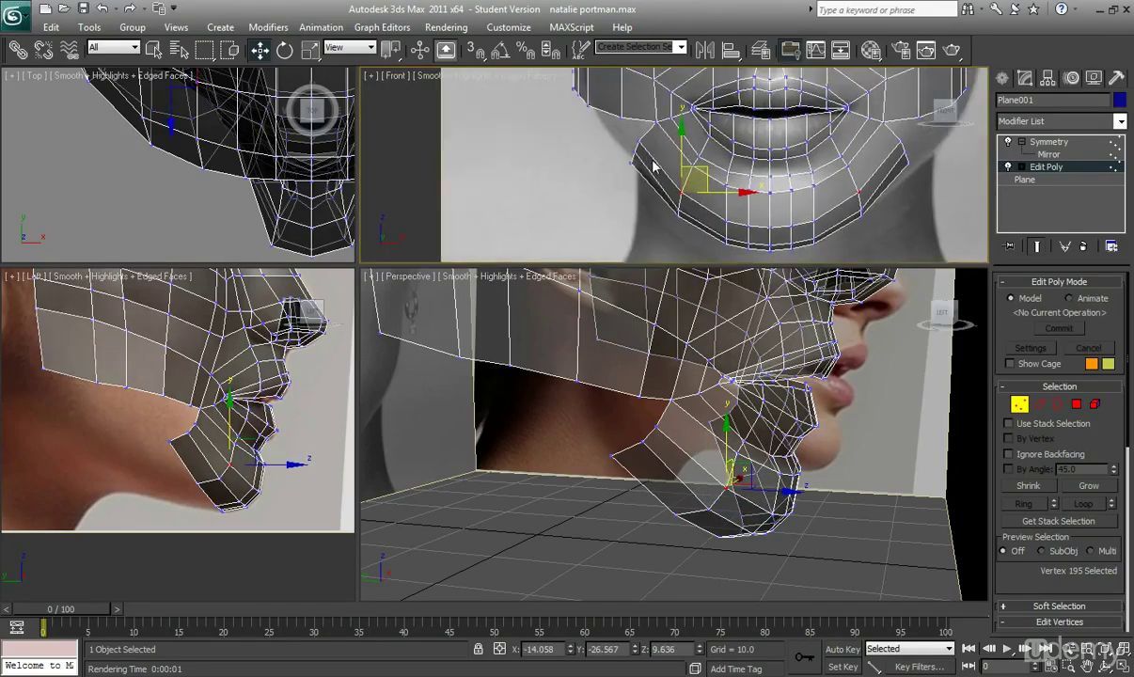
{"action": "left_click", "coordinate": [599, 137]}
{"action": "left_click_drag", "start_coordinate": [623, 129], "coordinate": [628, 128]}
Nudge the vertex column beside the chin's centre line slightly outward in the Front view.
{"action": "middle_click_drag", "start_coordinate": [752, 198], "coordinate": [724, 172]}
{"action": "left_click_drag", "start_coordinate": [685, 184], "coordinate": [711, 235]}
{"action": "left_click_drag", "start_coordinate": [727, 195], "coordinate": [720, 193]}
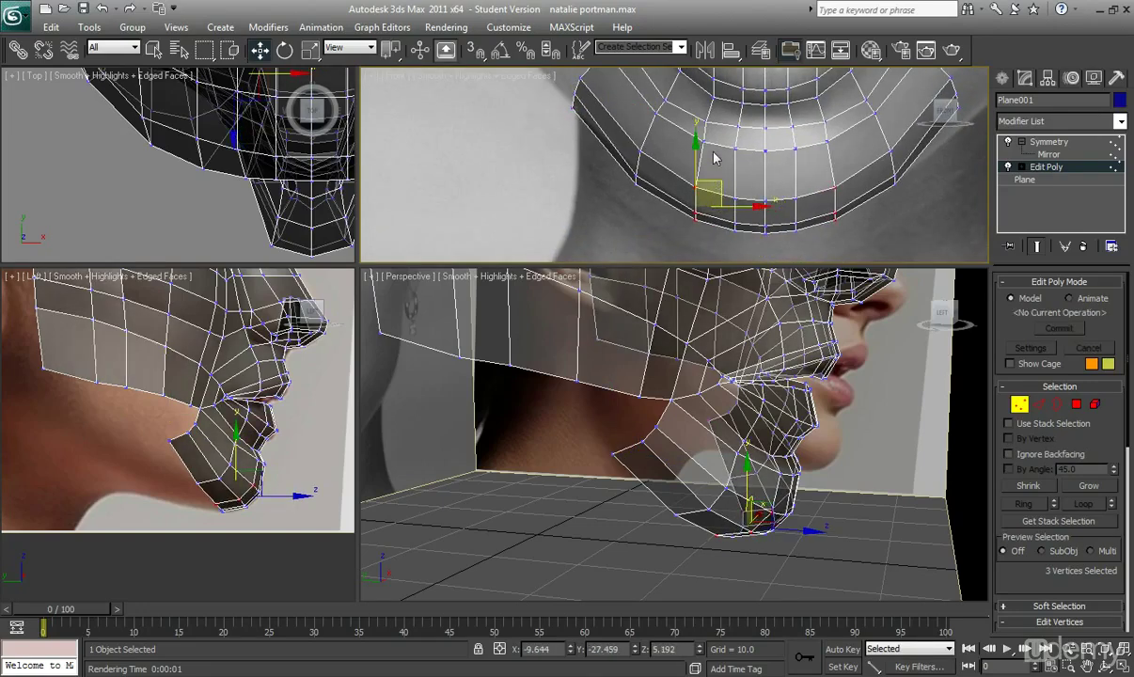
{"action": "left_click", "coordinate": [737, 140]}
{"action": "left_click_drag", "start_coordinate": [737, 140], "coordinate": [735, 140]}
{"action": "left_click", "coordinate": [737, 184]}
Examine how the chin and jaw mesh fits the front and side reference photos.
{"action": "scroll", "coordinate": [737, 195], "scroll_direction": "down", "scroll_amount": 3}
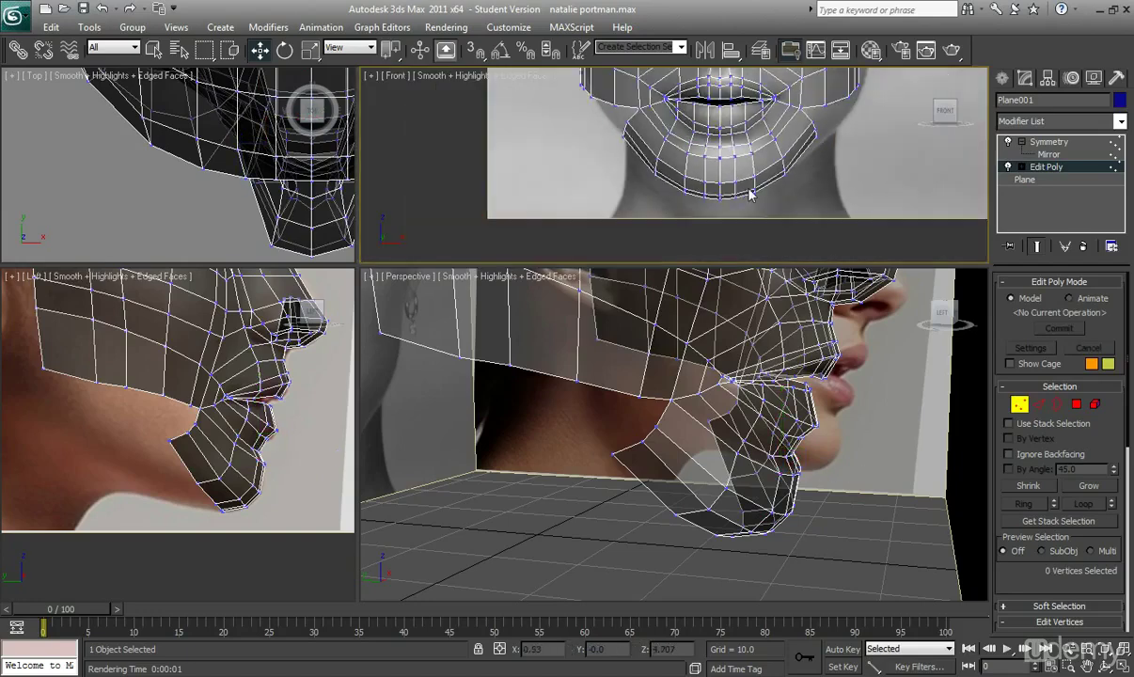
{"action": "scroll", "coordinate": [742, 198], "scroll_direction": "down", "scroll_amount": 3}
{"action": "scroll", "coordinate": [658, 207], "scroll_direction": "down", "scroll_amount": 2}
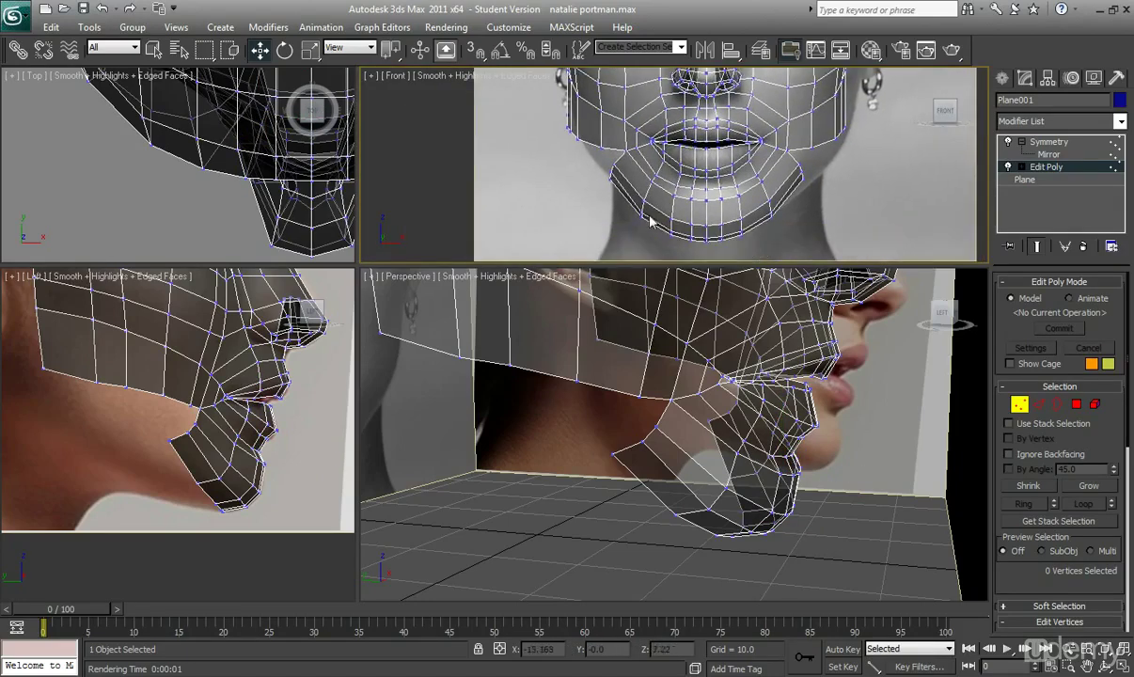
{"action": "scroll", "coordinate": [752, 188], "scroll_direction": "down", "scroll_amount": 4}
{"action": "scroll", "coordinate": [742, 197], "scroll_direction": "up", "scroll_amount": 5}
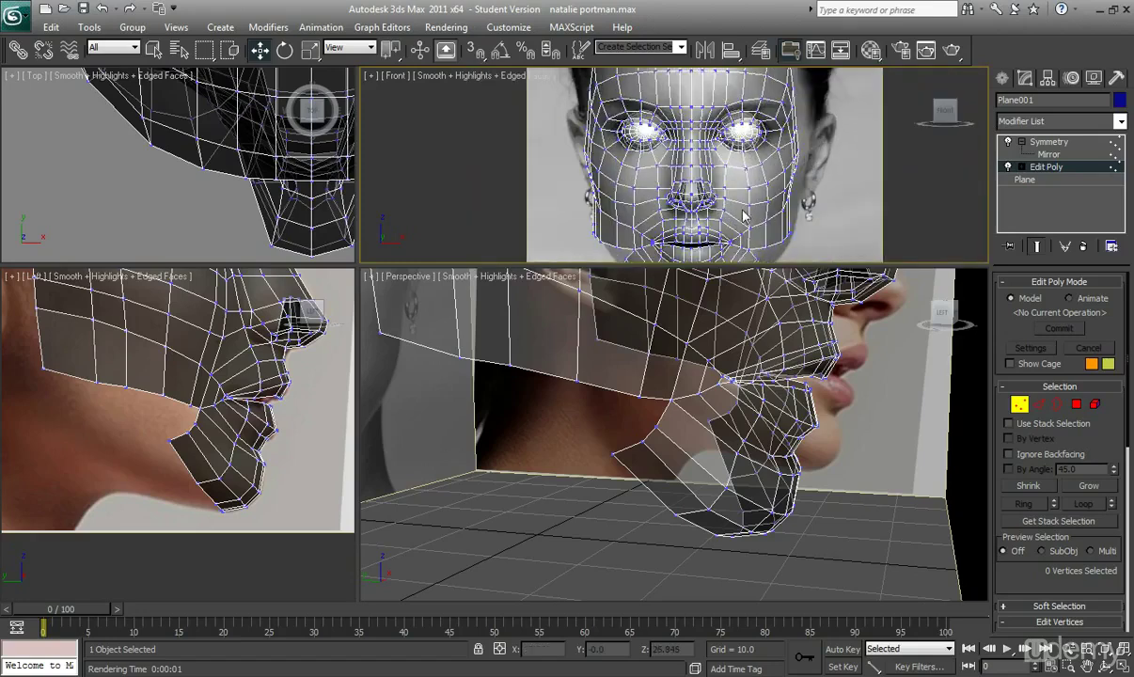
{"action": "scroll", "coordinate": [739, 193], "scroll_direction": "up", "scroll_amount": 3}
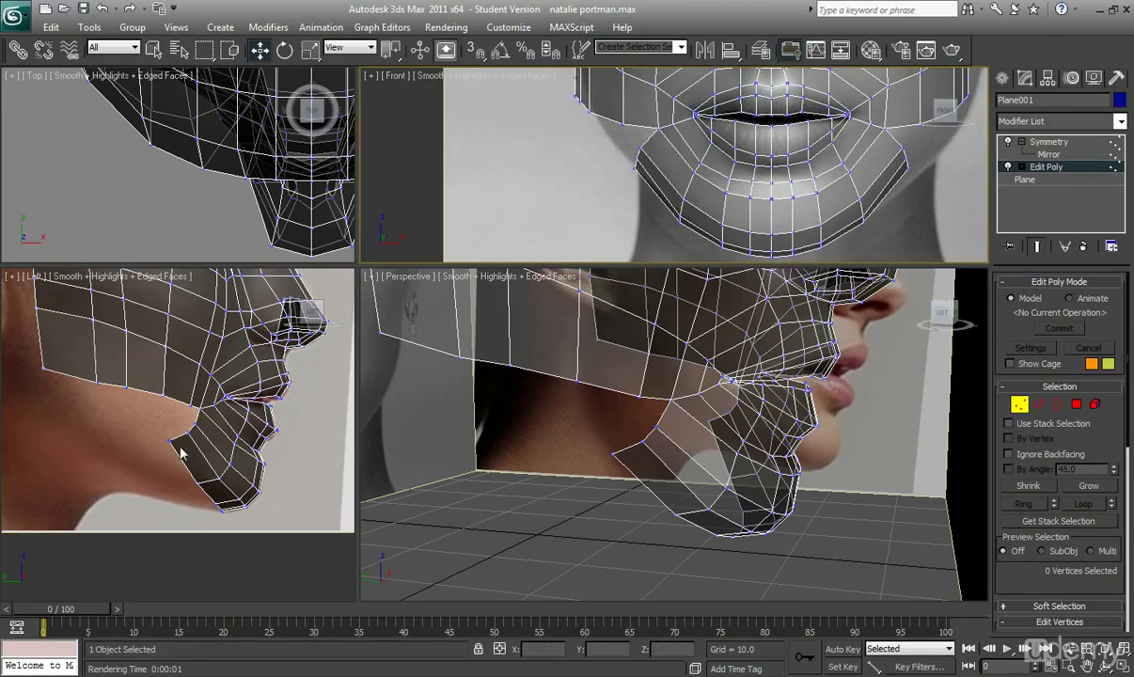
{"action": "scroll", "coordinate": [188, 453], "scroll_direction": "up", "scroll_amount": 4}
{"action": "scroll", "coordinate": [233, 413], "scroll_direction": "down", "scroll_amount": 2}
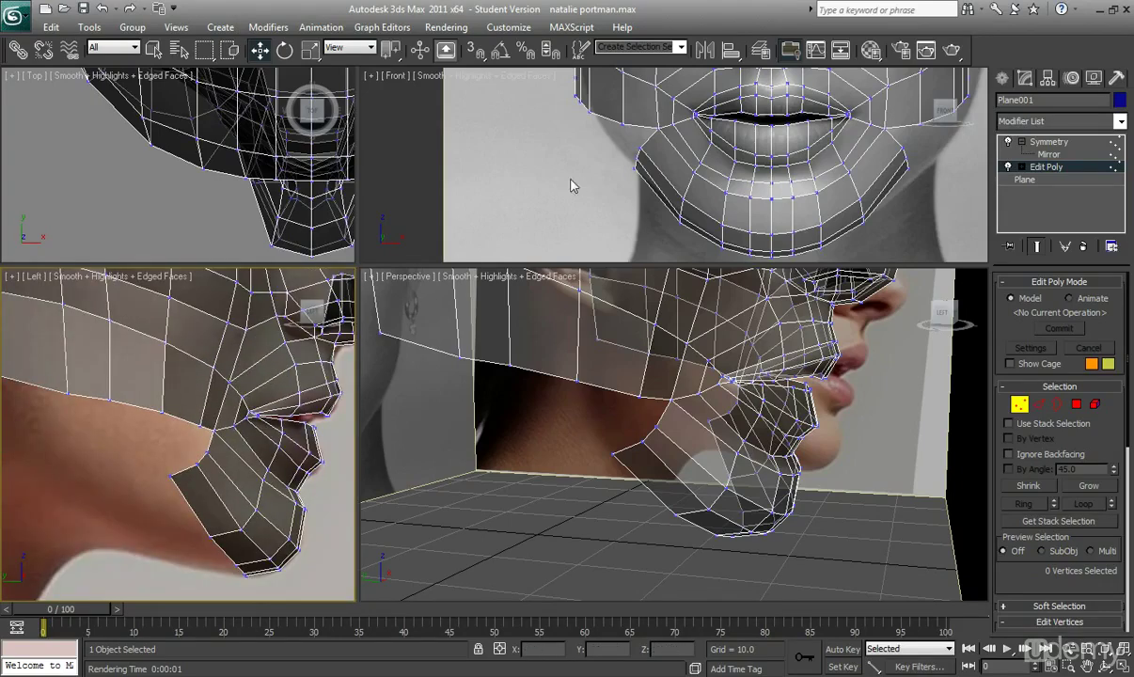
Target weld the cheek strip's lower front corner vertex to the chin strip's upper outer vertex in the Front view.
{"action": "middle_click_drag", "start_coordinate": [544, 196], "coordinate": [584, 214]}
{"action": "left_click_drag", "start_coordinate": [597, 243], "coordinate": [648, 222]}
{"action": "middle_click_drag", "start_coordinate": [647, 236], "coordinate": [617, 164]}
{"action": "scroll", "coordinate": [631, 198], "scroll_direction": "up", "scroll_amount": 3}
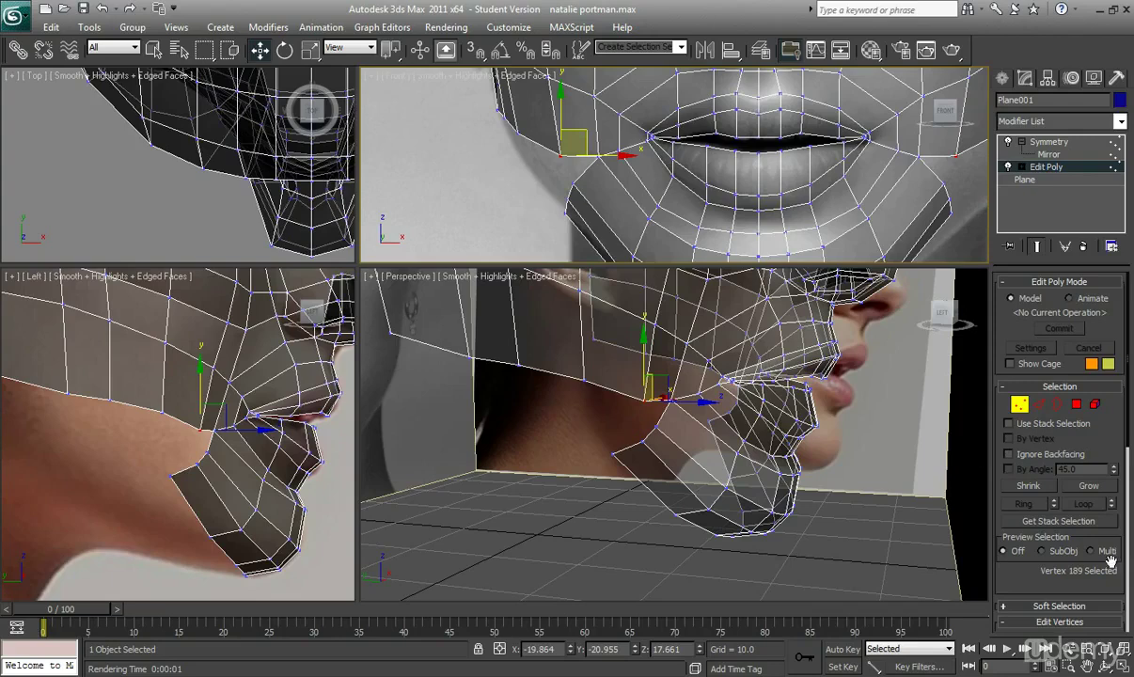
{"action": "scroll", "coordinate": [1098, 585], "scroll_direction": "down", "scroll_amount": 3}
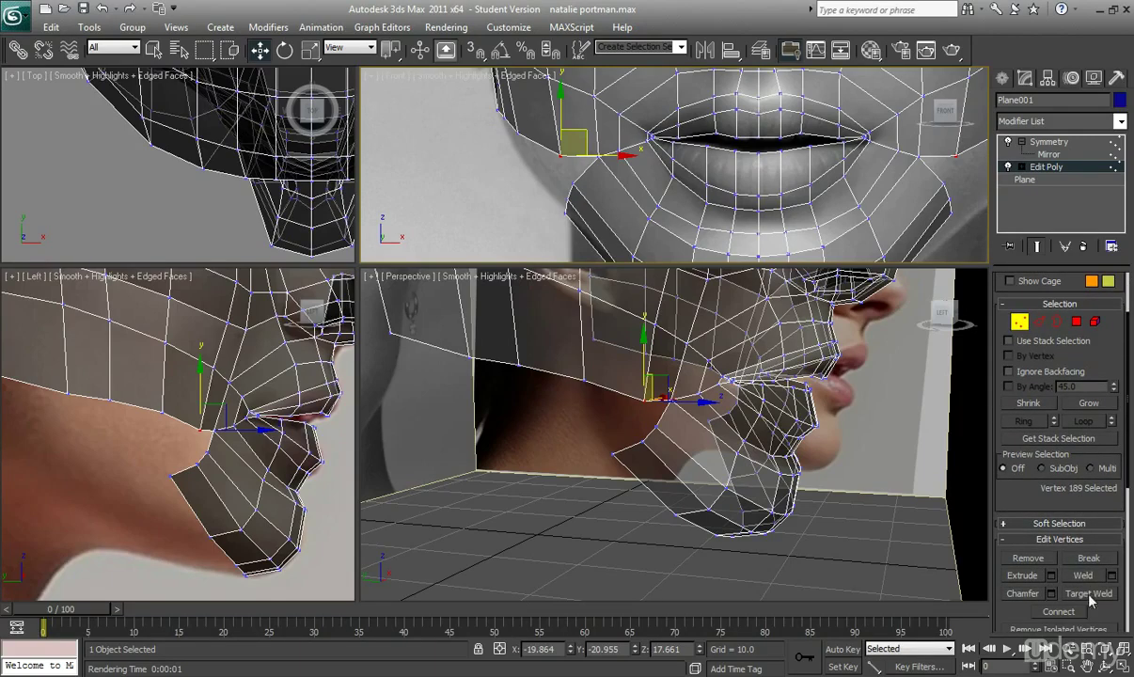
{"action": "left_click", "coordinate": [1087, 593]}
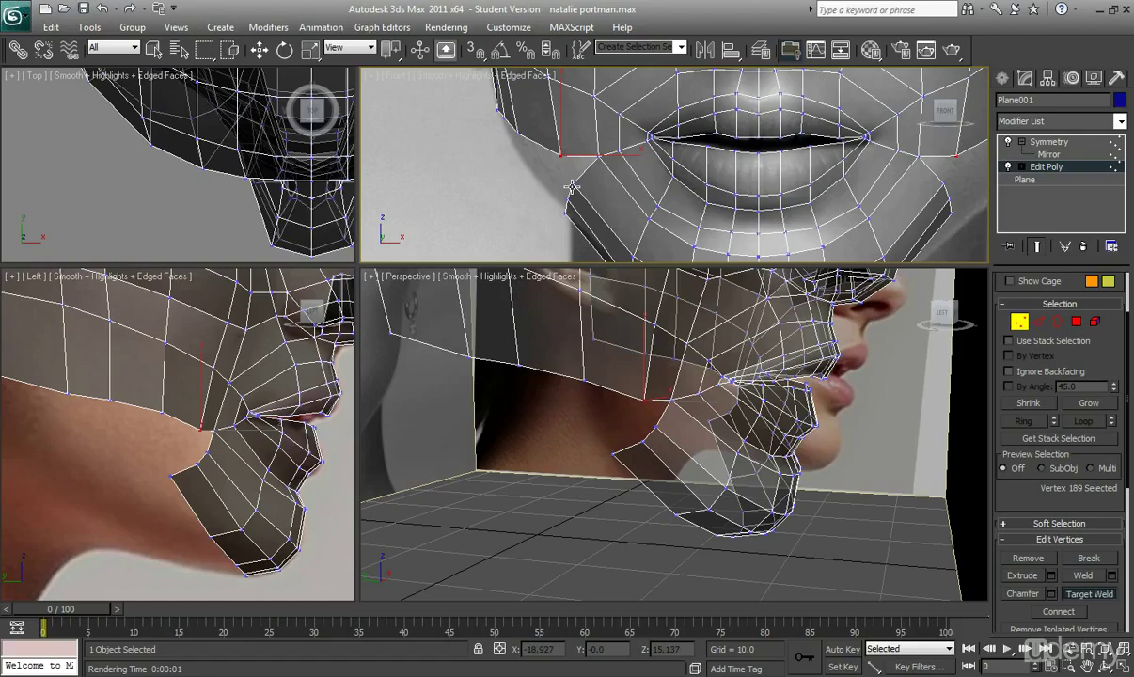
{"action": "left_click", "coordinate": [572, 183]}
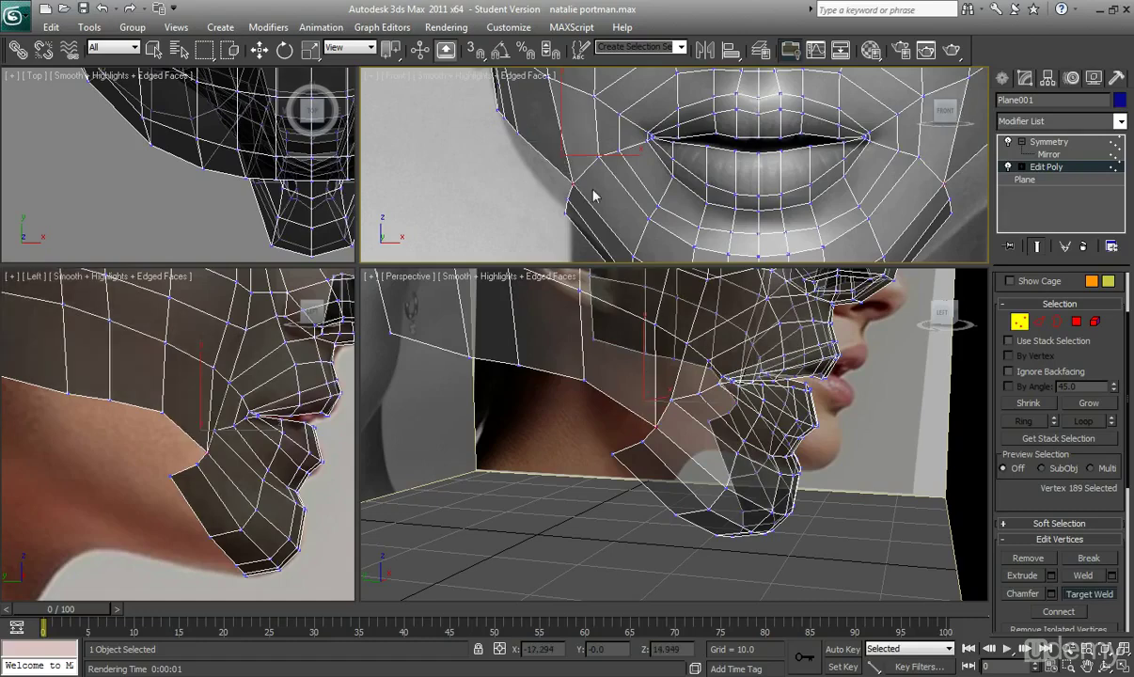
{"action": "right_click", "coordinate": [574, 180]}
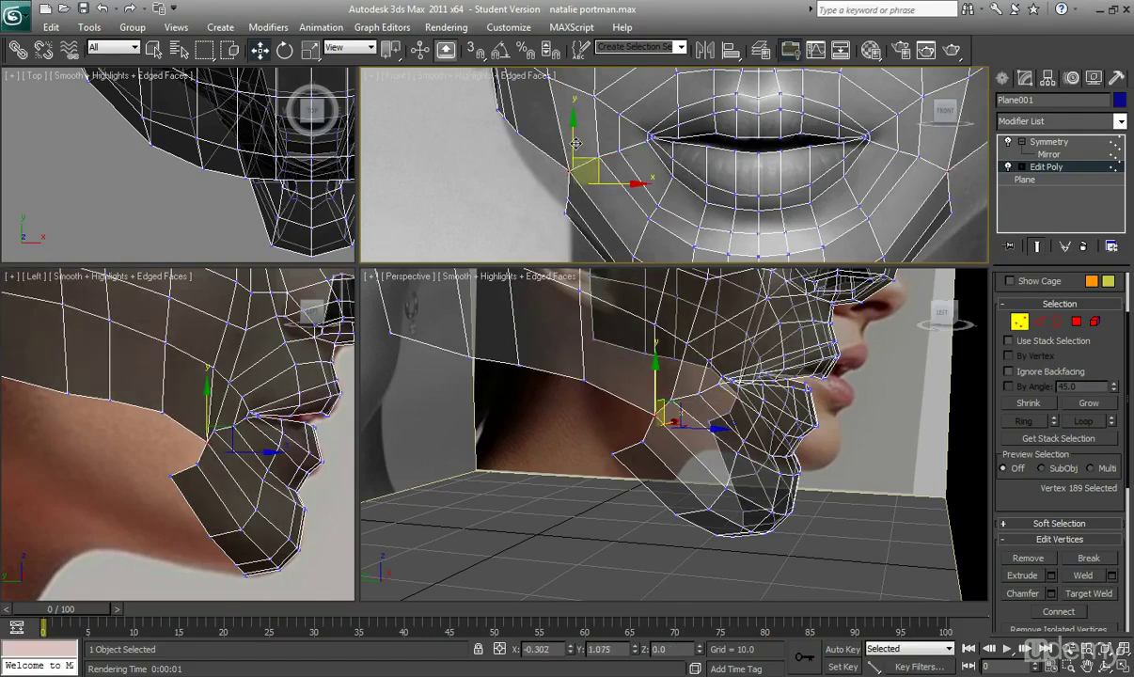
Move the welded vertex and the outer chin vertex below it upward in the Front view.
{"action": "left_click", "coordinate": [570, 199]}
{"action": "left_click_drag", "start_coordinate": [570, 198], "coordinate": [589, 170]}
{"action": "scroll", "coordinate": [594, 175], "scroll_direction": "down", "scroll_amount": 6}
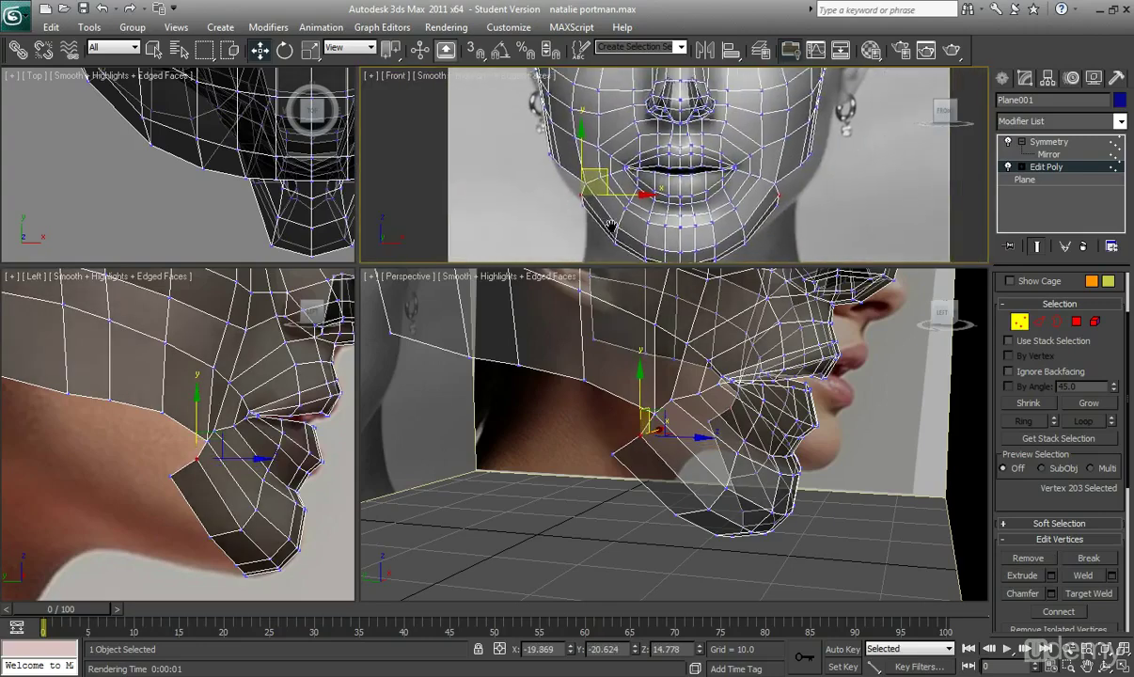
{"action": "middle_click_drag", "start_coordinate": [607, 226], "coordinate": [620, 191]}
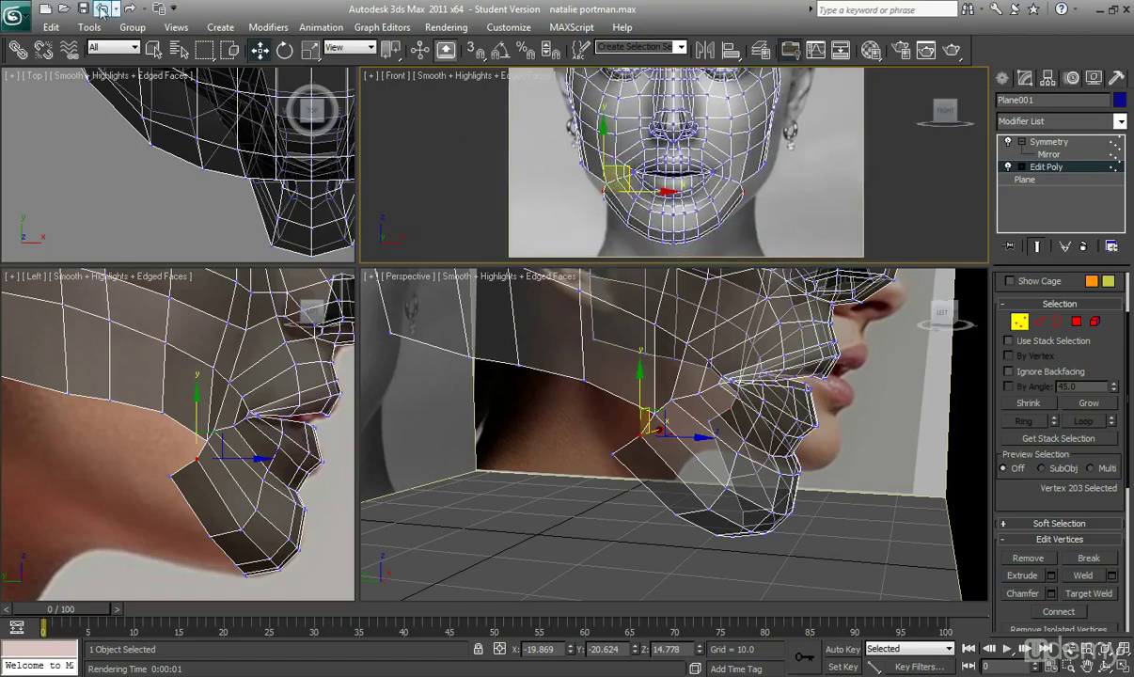
Reposition the two outer rear vertices of the chin strip along the jawline in the Left and Front views.
{"action": "scroll", "coordinate": [182, 448], "scroll_direction": "up", "scroll_amount": 3}
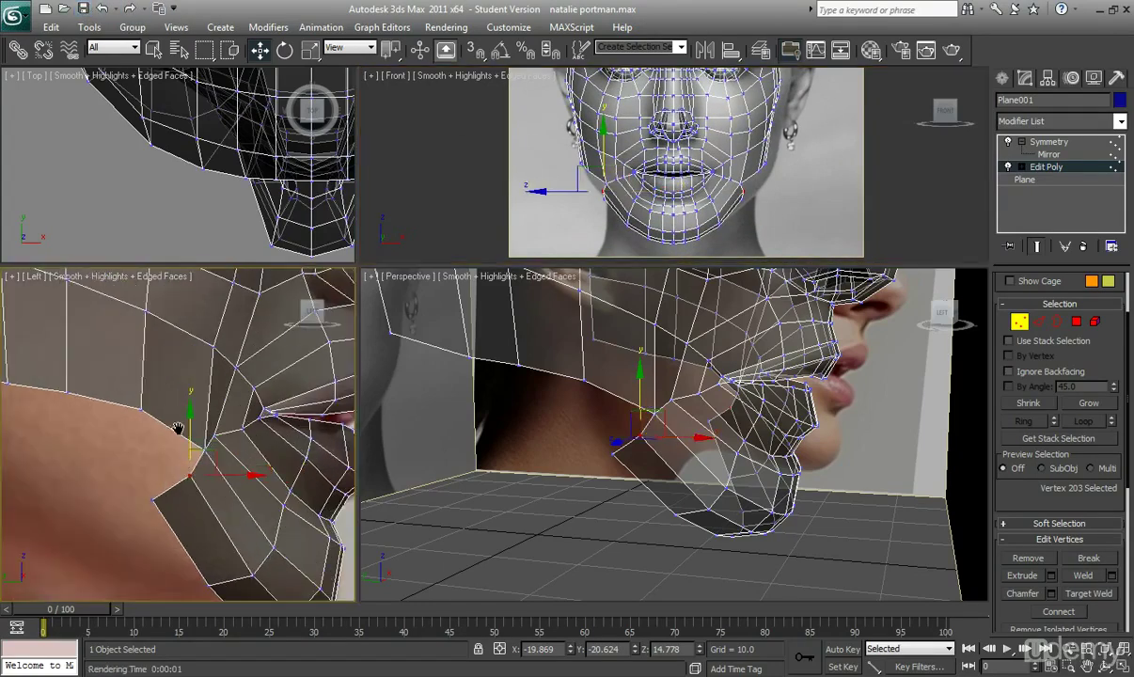
{"action": "left_click_drag", "start_coordinate": [207, 439], "coordinate": [158, 474]}
{"action": "scroll", "coordinate": [611, 218], "scroll_direction": "up", "scroll_amount": 5}
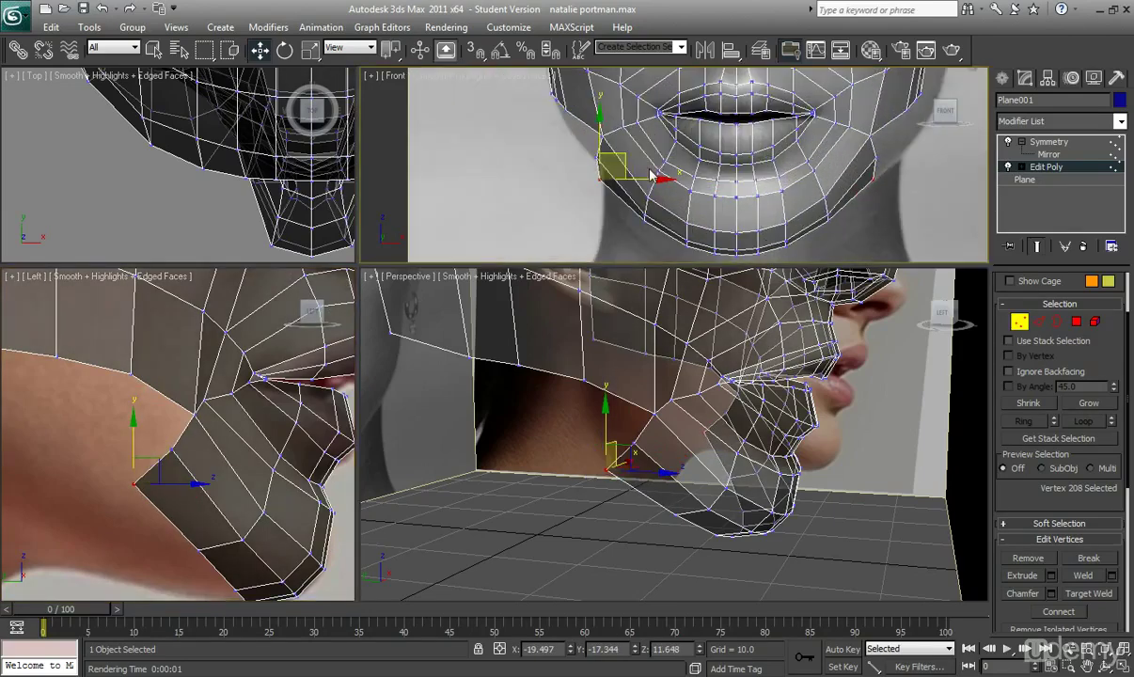
{"action": "mouse_move", "coordinate": [633, 179]}
{"action": "left_mouse_down"}
{"action": "mouse_move", "coordinate": [649, 178]}
{"action": "mouse_move", "coordinate": [640, 159]}
{"action": "left_mouse_up"}
{"action": "left_click", "coordinate": [594, 158]}
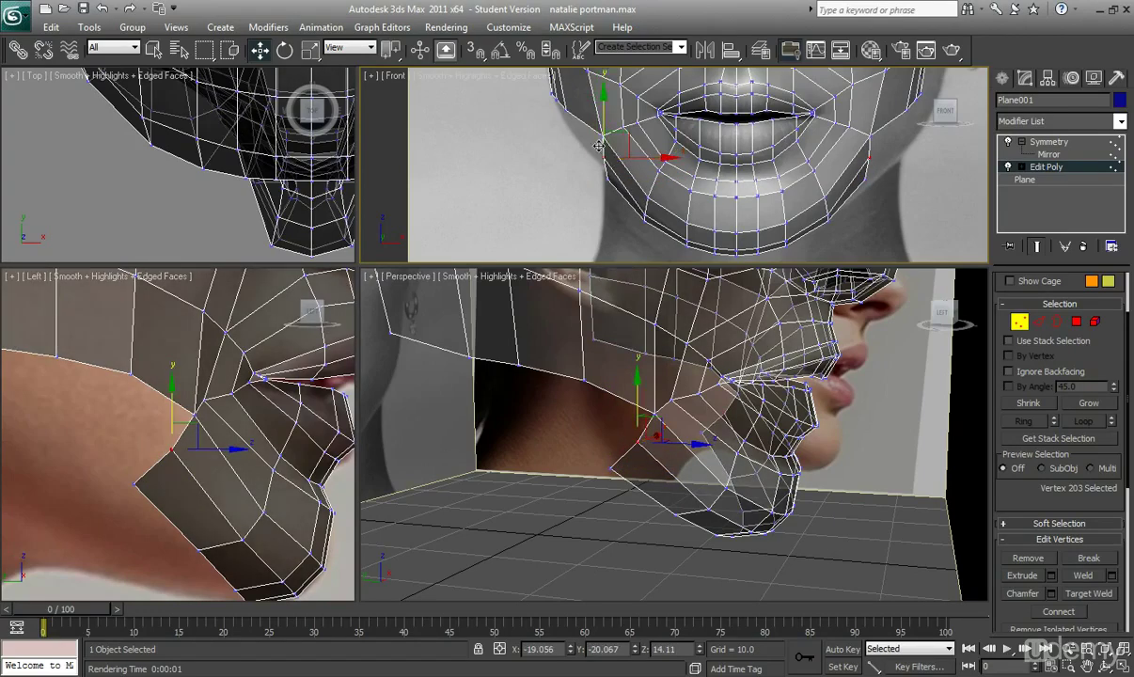
Select the four border edges along the bottom of the cheek mesh in the Left view.
{"action": "left_click", "coordinate": [1035, 325]}
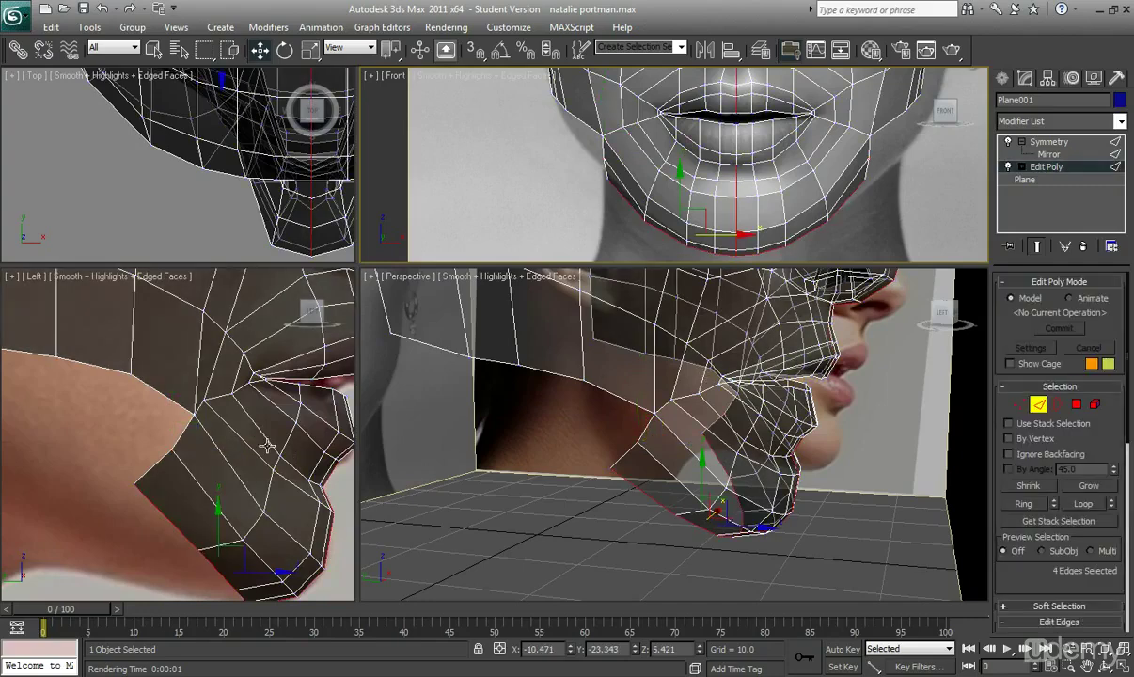
{"action": "middle_click_drag", "start_coordinate": [176, 408], "coordinate": [274, 425]}
{"action": "scroll", "coordinate": [272, 426], "scroll_direction": "down", "scroll_amount": 2}
{"action": "left_click", "coordinate": [247, 422]}
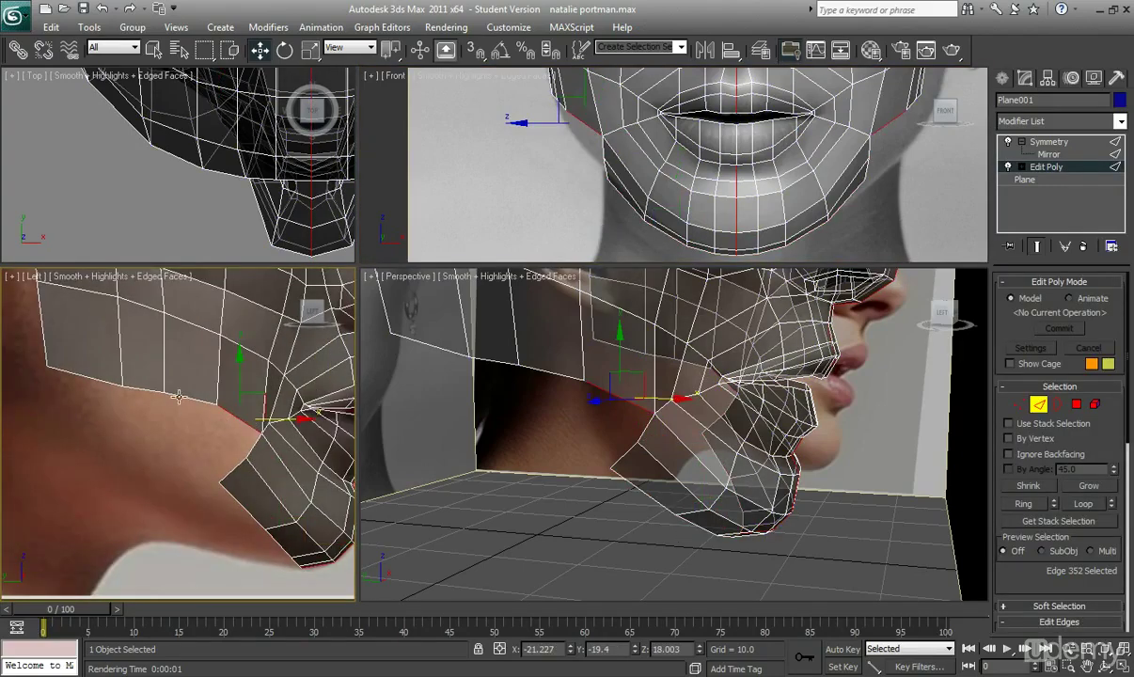
{"action": "left_click", "coordinate": [183, 393], "text": "ctrl"}
{"action": "left_click", "coordinate": [146, 388], "text": "ctrl"}
{"action": "left_click", "coordinate": [97, 379], "text": "ctrl"}
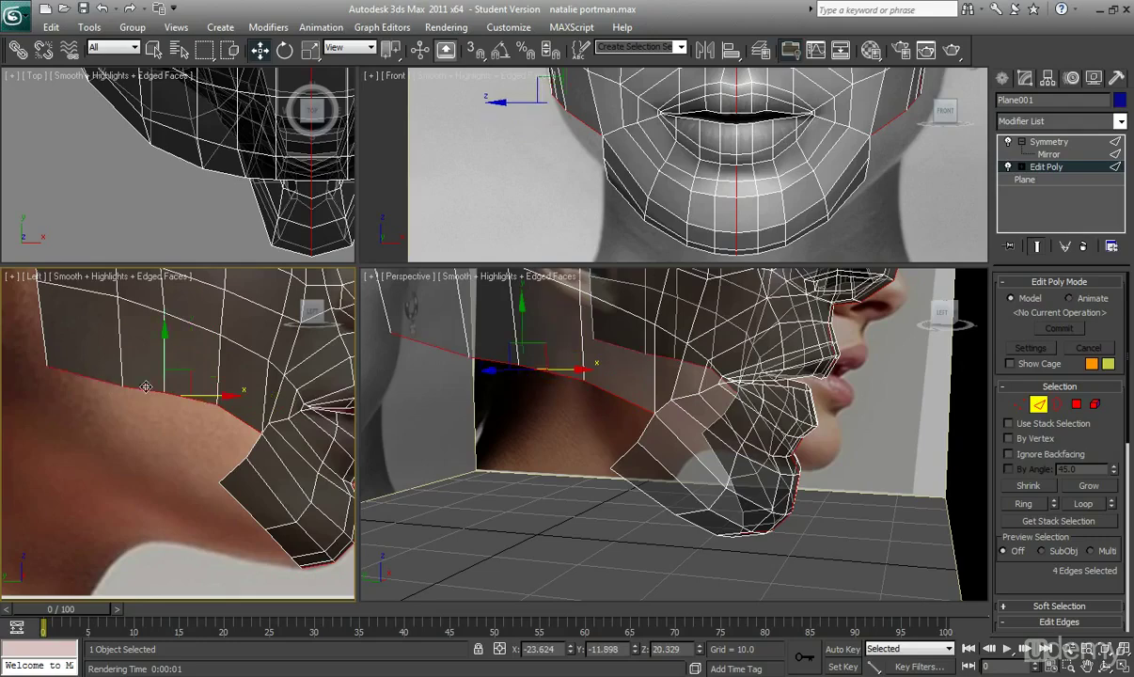
{"action": "middle_click_drag", "start_coordinate": [197, 381], "coordinate": [170, 389]}
{"action": "mouse_move", "coordinate": [150, 393]}
{"action": "left_mouse_down", "text": "shift"}
{"action": "mouse_move", "coordinate": [135, 403]}
{"action": "mouse_move", "coordinate": [160, 405]}
{"action": "left_mouse_up", "text": "shift"}
{"action": "key", "text": "ctrl+z"}
{"action": "key", "text": "ctrl+z"}
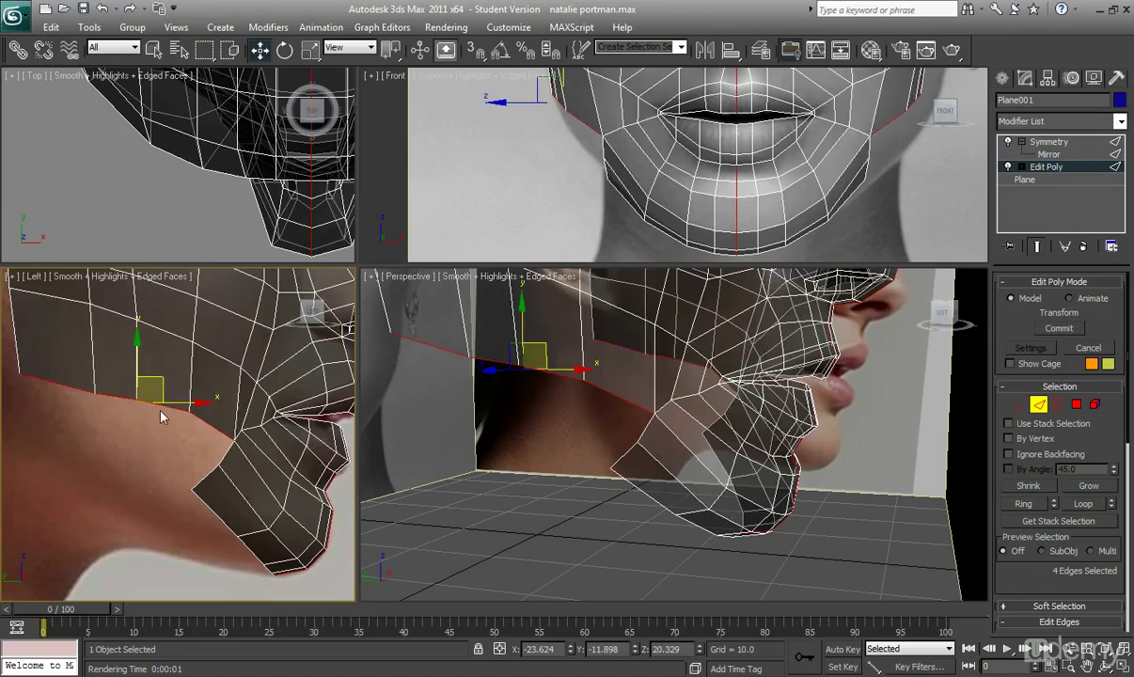
Extrude the selected cheek edges straight down in the Left view and target weld the new strip's front vertex to the adjoining chin vertex.
{"action": "left_click_drag", "start_coordinate": [136, 364], "coordinate": [137, 398], "text": "shift"}
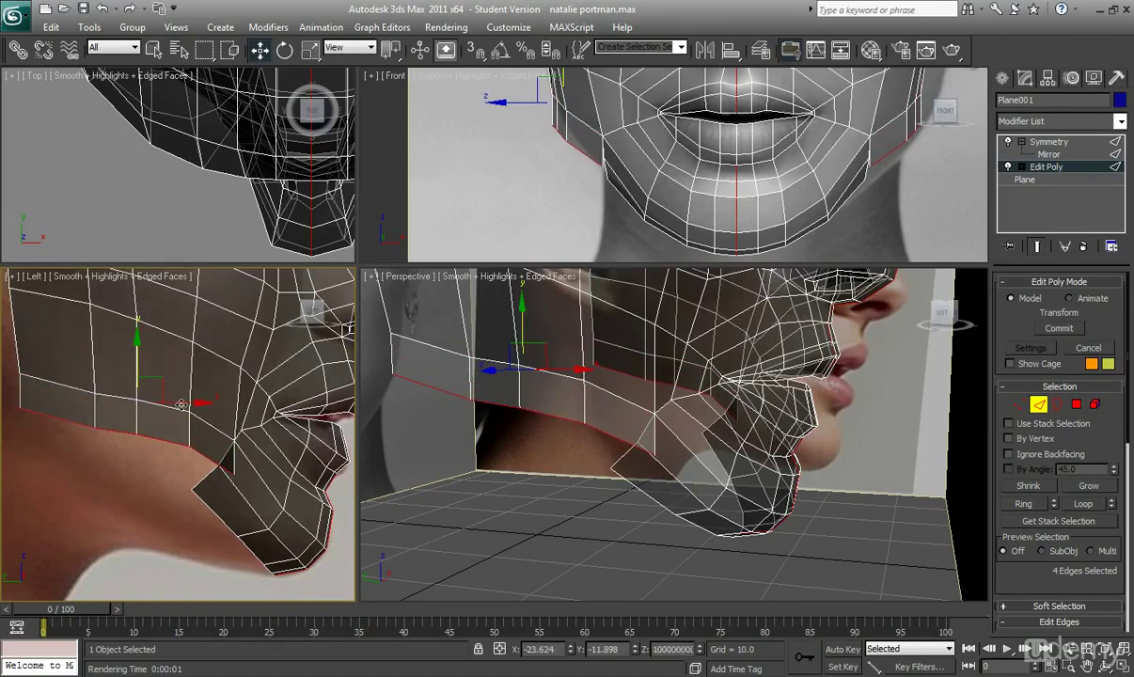
{"action": "left_click", "coordinate": [1019, 404]}
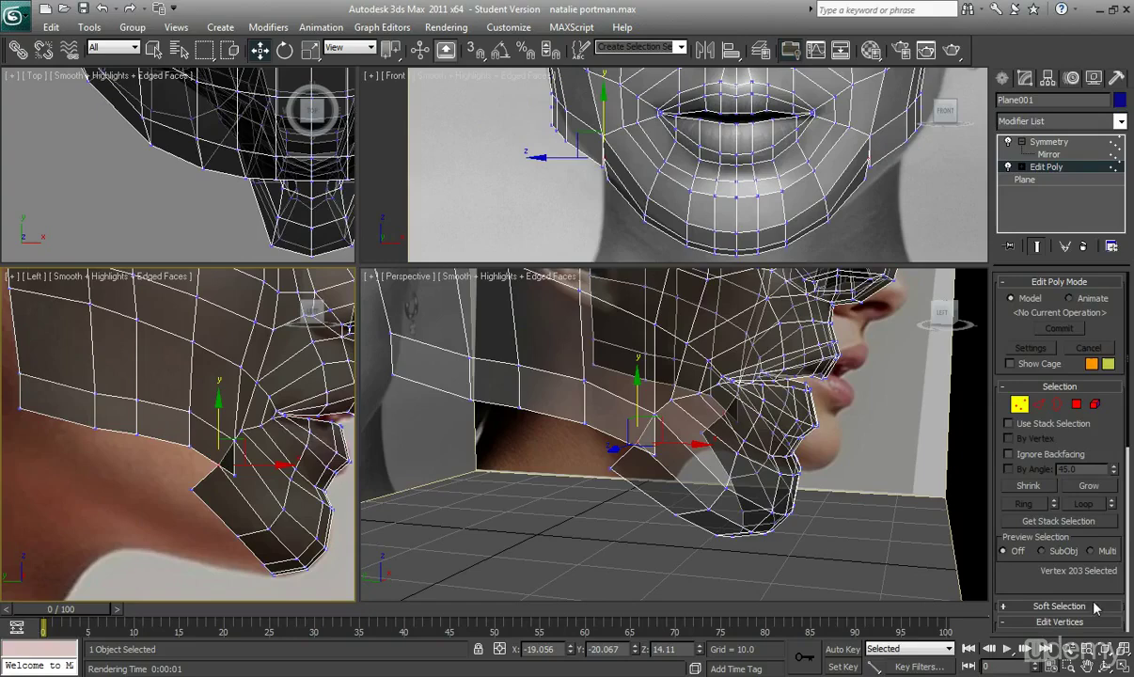
{"action": "scroll", "coordinate": [1095, 583], "scroll_direction": "down", "scroll_amount": 4}
{"action": "left_click", "coordinate": [1090, 585]}
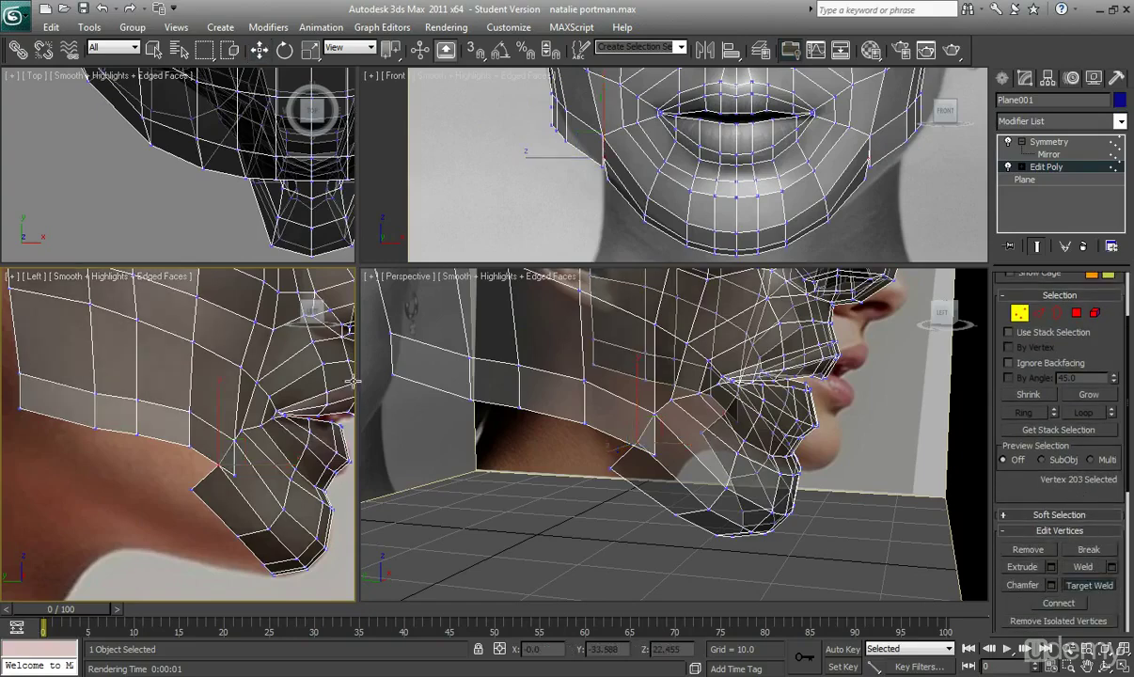
{"action": "left_click", "coordinate": [220, 467]}
{"action": "right_click", "coordinate": [190, 463]}
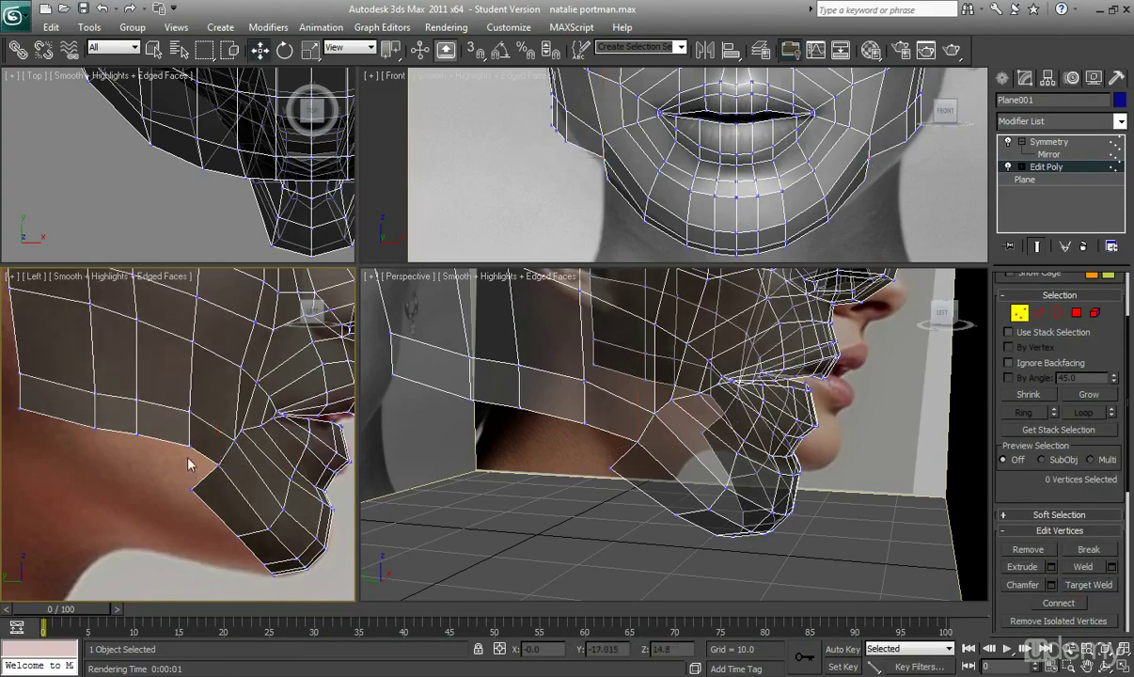
Shift the new jaw strip's lower front vertex slightly backward and its rear corner vertex forward in the Left view.
{"action": "scroll", "coordinate": [189, 460], "scroll_direction": "down", "scroll_amount": 2}
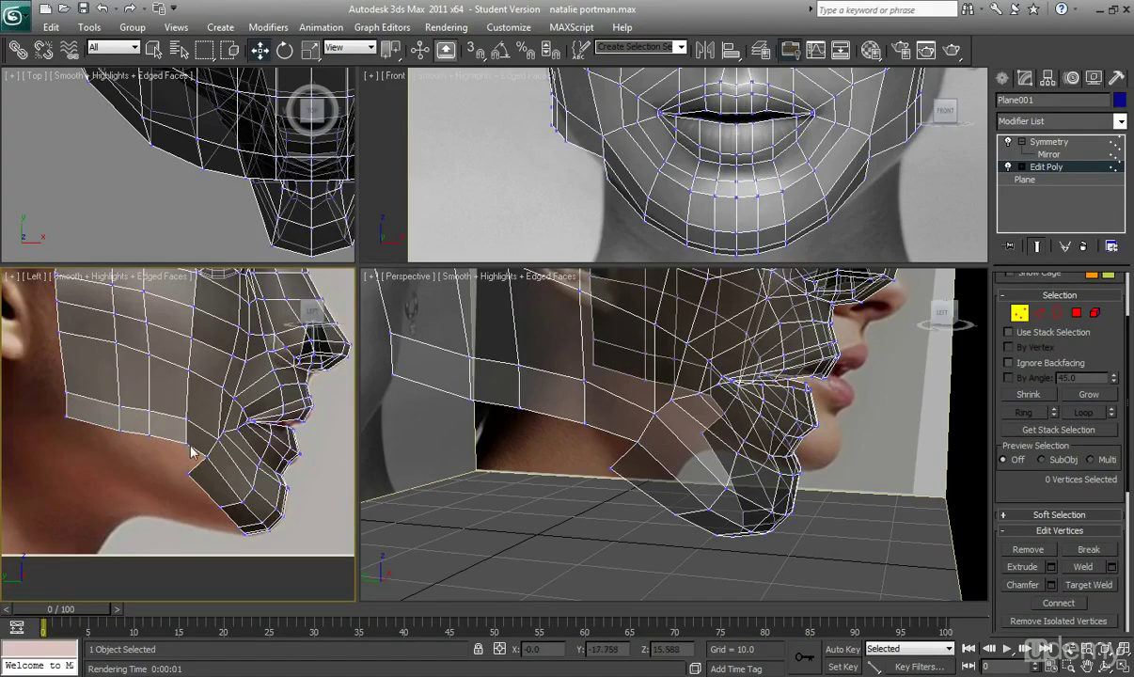
{"action": "left_click", "coordinate": [219, 443]}
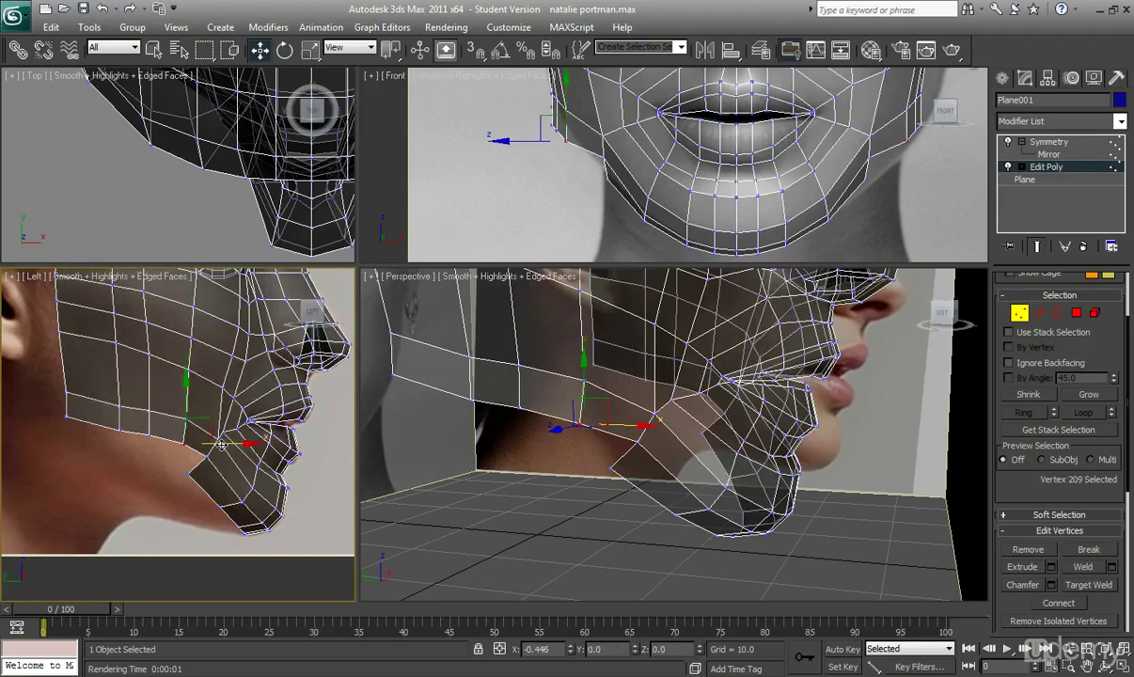
{"action": "left_click_drag", "start_coordinate": [221, 445], "coordinate": [218, 445]}
{"action": "left_click_drag", "start_coordinate": [86, 439], "coordinate": [86, 439]}
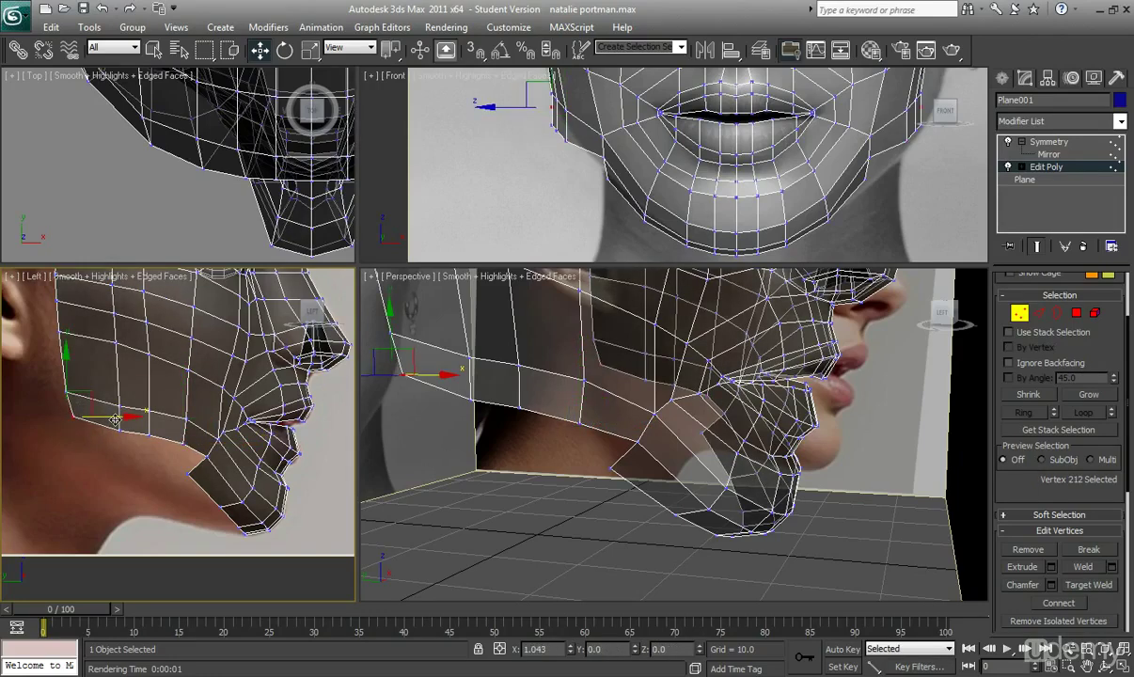
Select the three lower-edge vertices of the new jaw strip ahead of its rear corner in the Front view.
{"action": "middle_click_drag", "start_coordinate": [114, 420], "coordinate": [116, 436]}
{"action": "scroll", "coordinate": [168, 460], "scroll_direction": "up", "scroll_amount": 2}
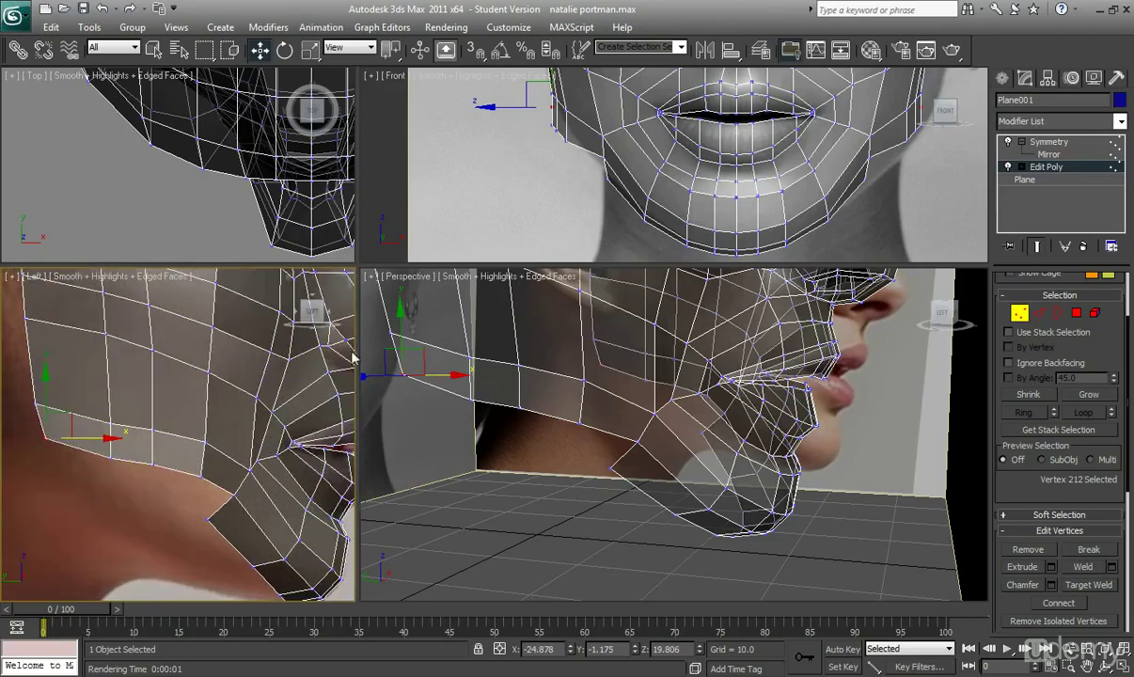
{"action": "left_click_drag", "start_coordinate": [527, 112], "coordinate": [570, 147]}
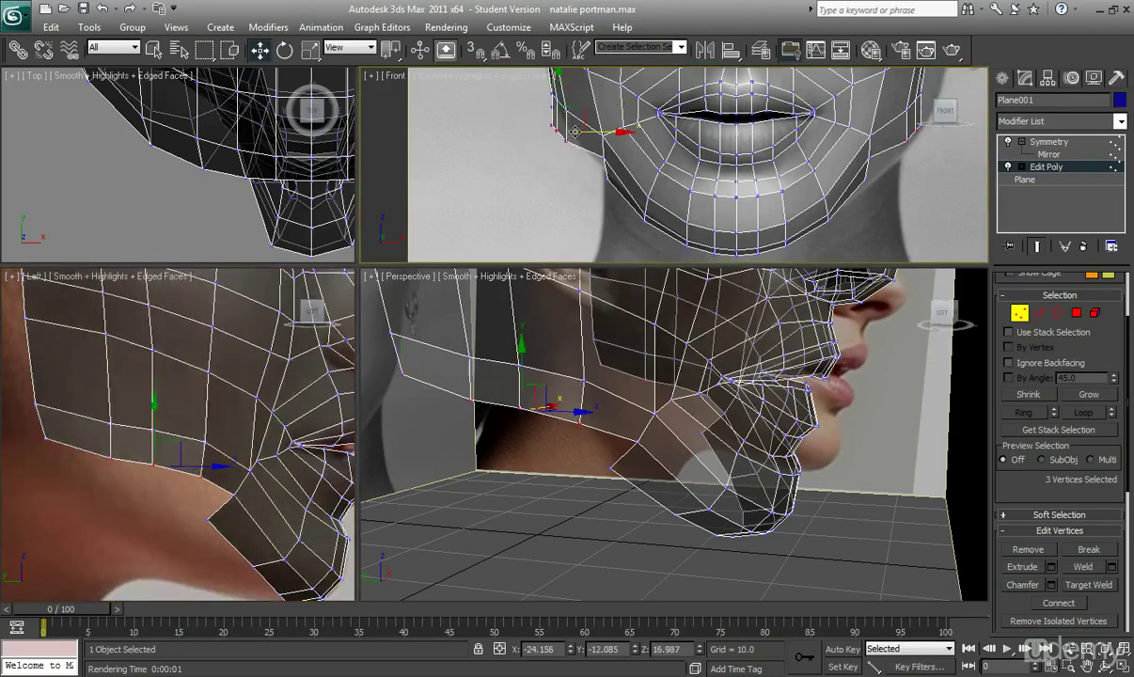